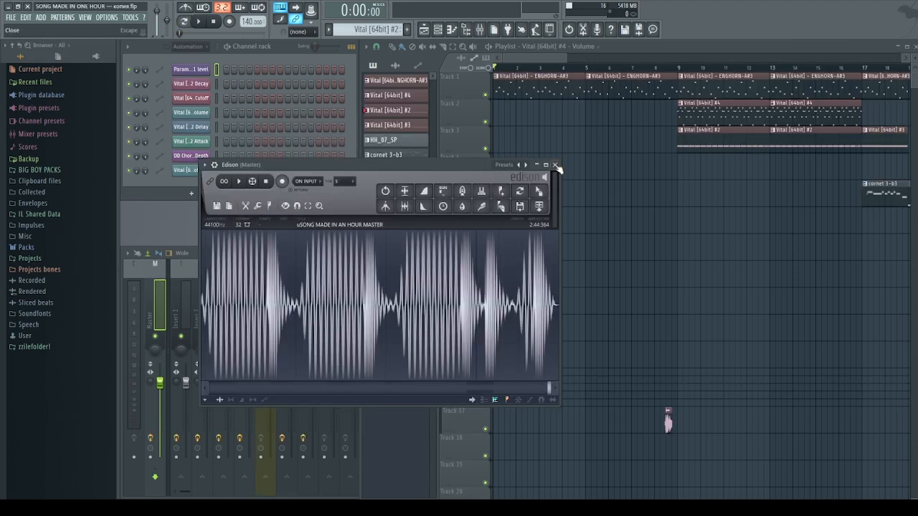
Load the SONG MADE IN ONE HOUR.flp project into FL Studio
{"action": "key", "text": "Escape"}
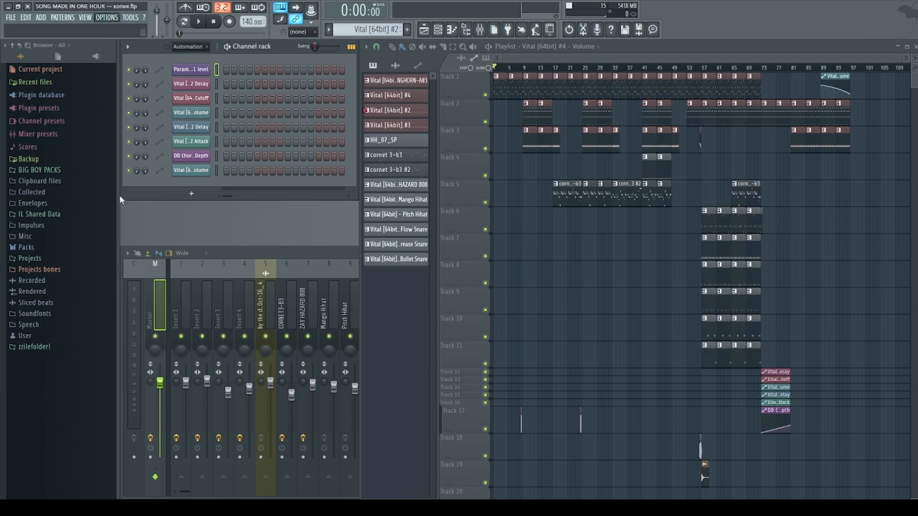
Dismiss the Options menu and bring the full mixer forward, showing the Master effect chain
{"action": "left_click", "coordinate": [123, 99]}
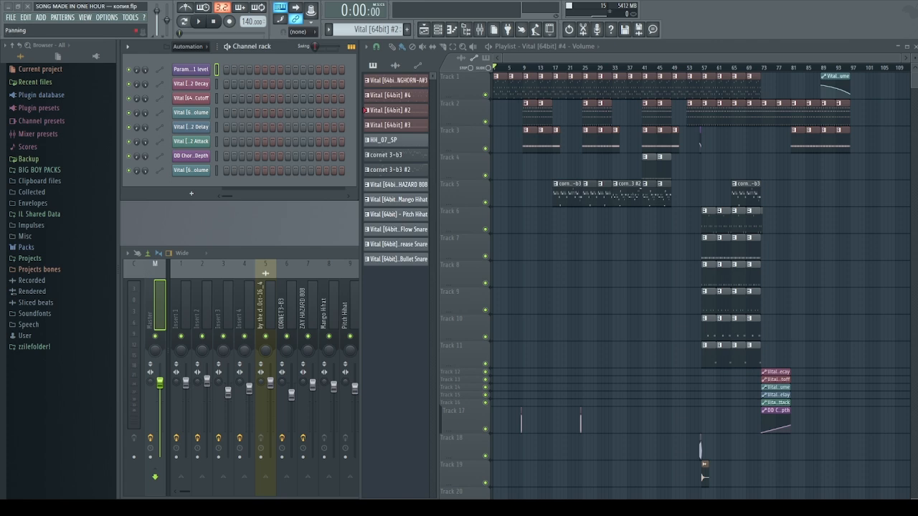
{"action": "left_click", "coordinate": [160, 304]}
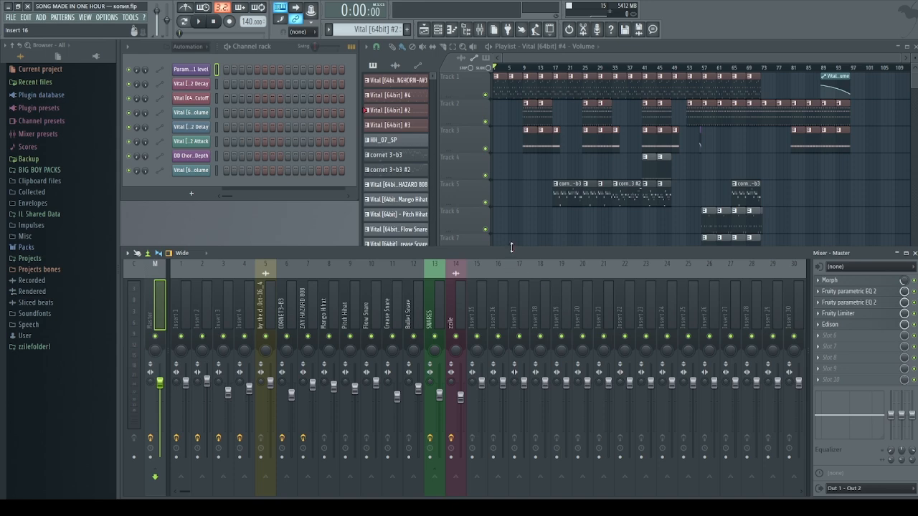
Inspect the horn melody clip's notes in the piano roll, then close it
{"action": "scroll", "coordinate": [502, 70], "scroll_direction": "up", "scroll_amount": 5}
{"action": "left_click", "coordinate": [453, 71]}
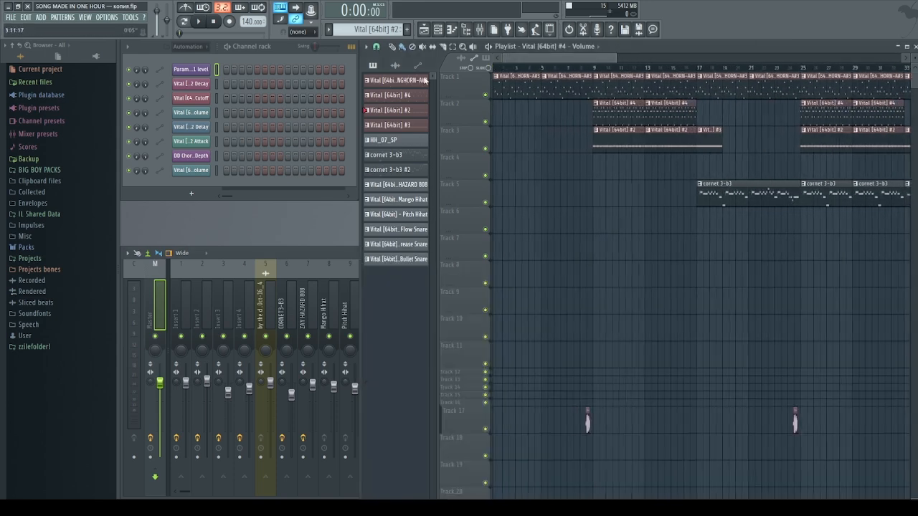
{"action": "double_click", "coordinate": [511, 95]}
{"action": "scroll", "coordinate": [436, 71], "scroll_direction": "down", "scroll_amount": 2}
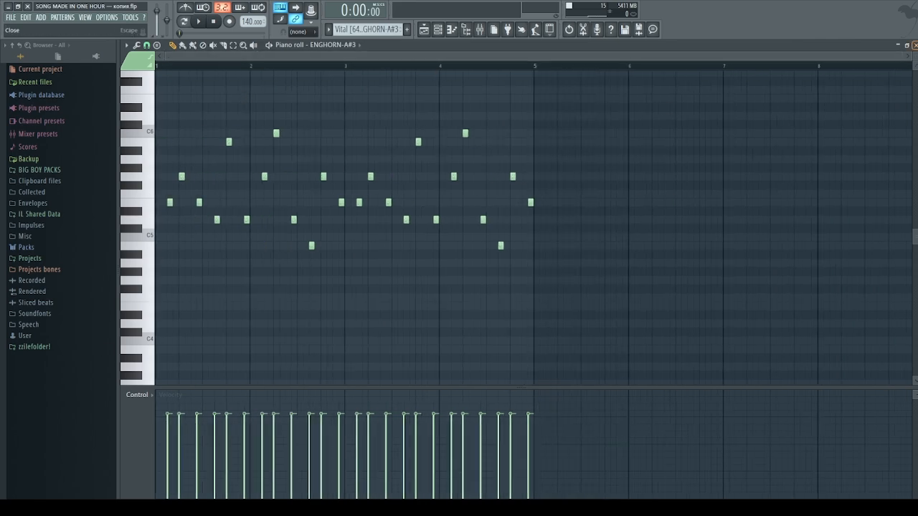
{"action": "left_click", "coordinate": [914, 45]}
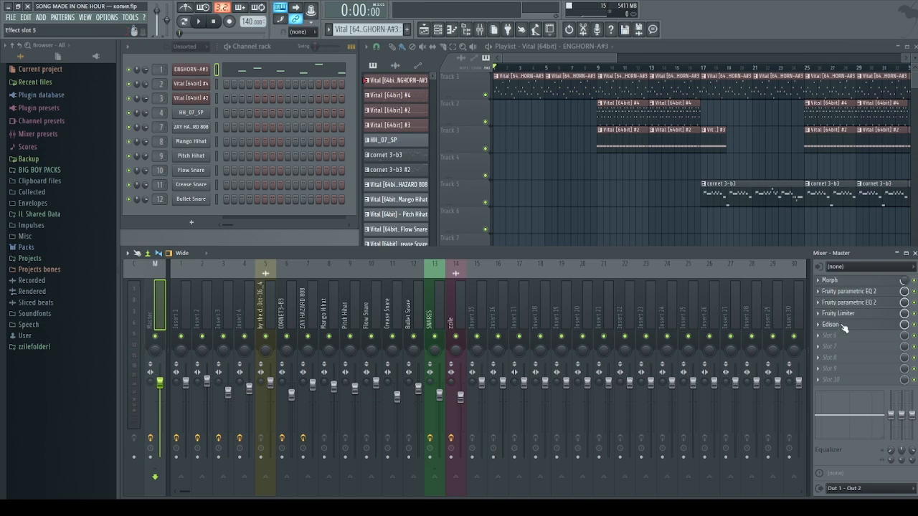
Move Edison to the last master slot, loop bars 1–5 and start playback
{"action": "scroll", "coordinate": [844, 327], "scroll_direction": "down", "scroll_amount": 4}
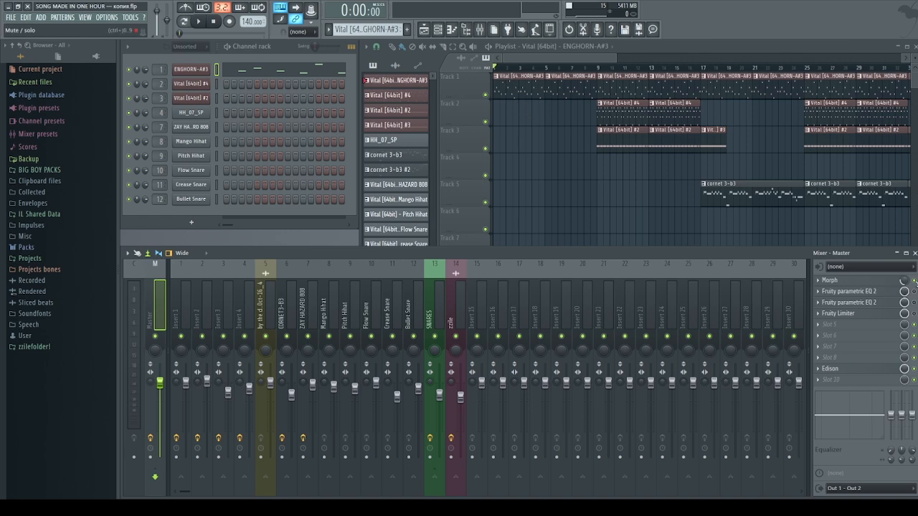
{"action": "left_click_drag", "start_coordinate": [545, 66], "coordinate": [490, 77]}
{"action": "key", "text": "space"}
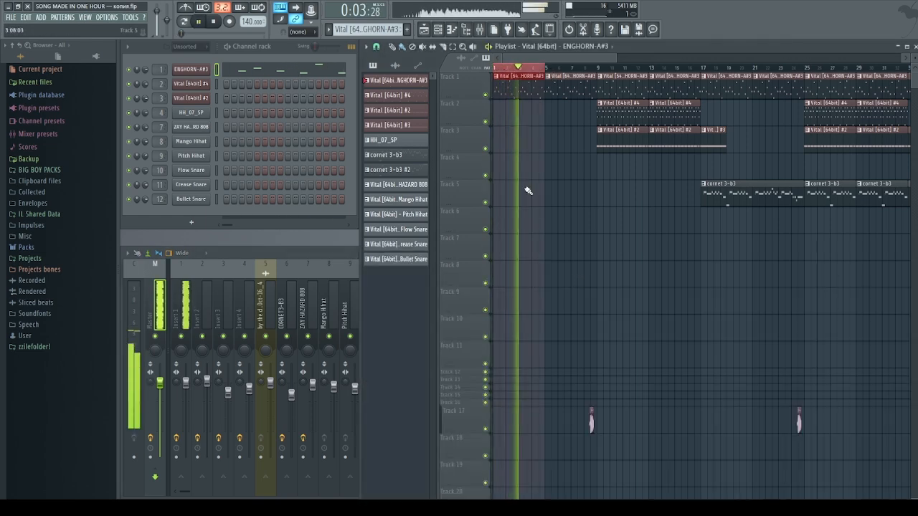
Zoom the playlist during the bars 1–5 loop, stop playback and bring the mixer forward
{"action": "scroll", "coordinate": [504, 75], "scroll_direction": "up", "scroll_amount": 1}
{"action": "scroll", "coordinate": [504, 75], "scroll_direction": "up", "scroll_amount": 1}
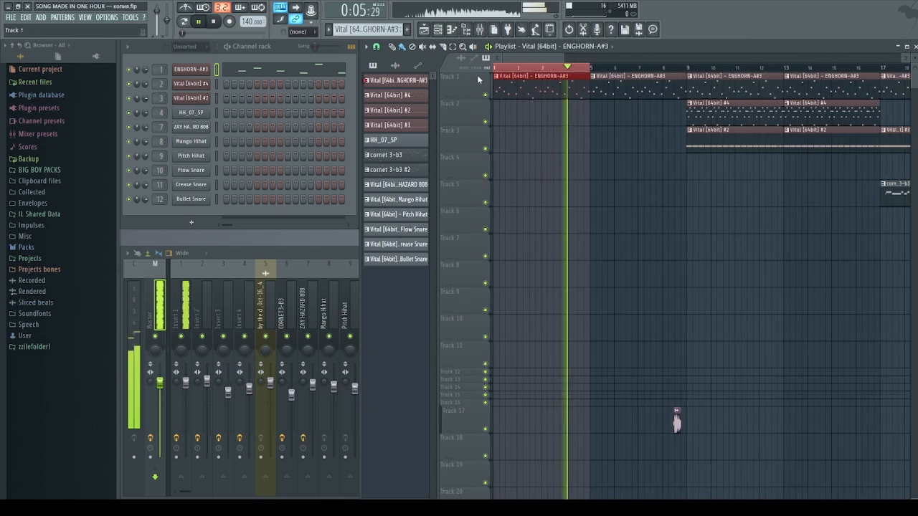
{"action": "key", "text": "space"}
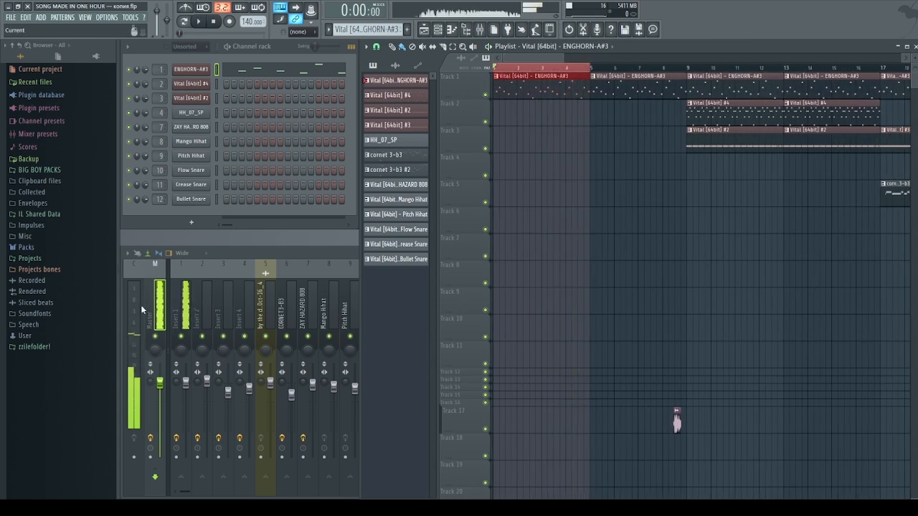
{"action": "left_click", "coordinate": [140, 305]}
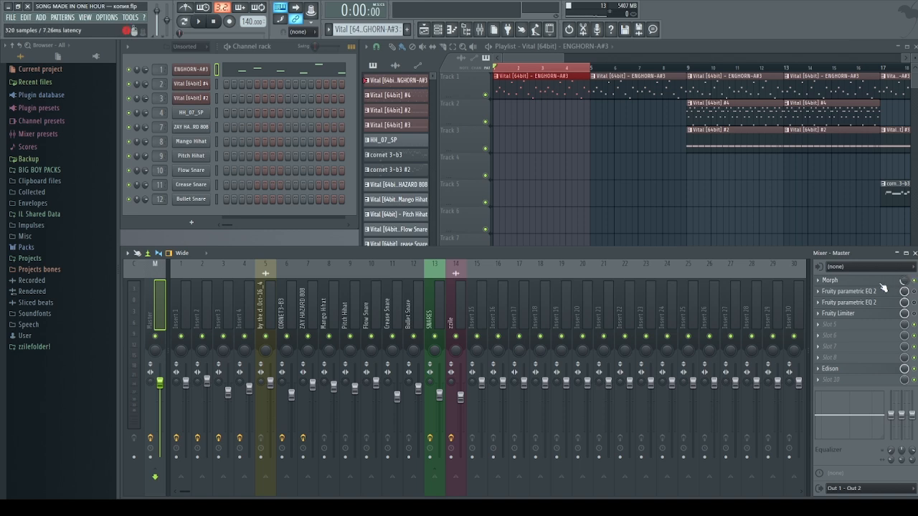
Duplicate the master Morph into slot 2, bypass the original, and delete the curve's middle point
{"action": "left_click", "coordinate": [878, 281]}
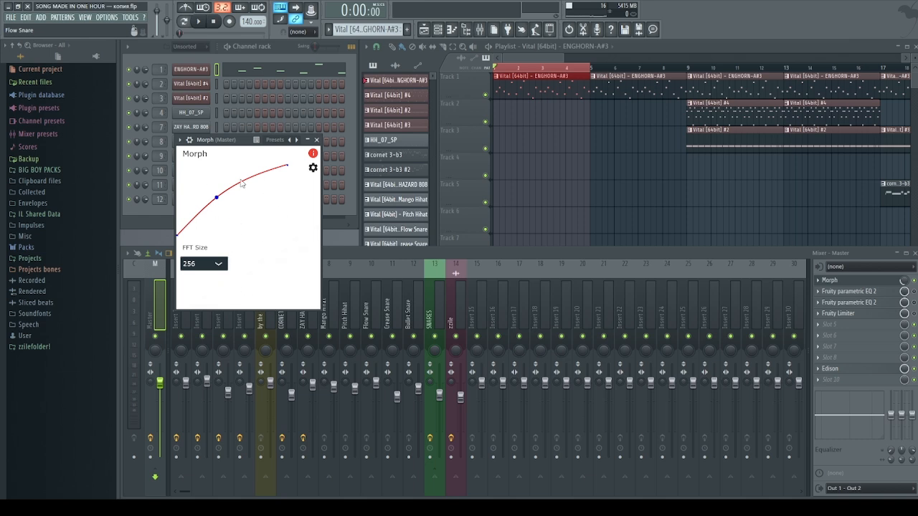
{"action": "left_click_drag", "start_coordinate": [831, 280], "coordinate": [832, 291]}
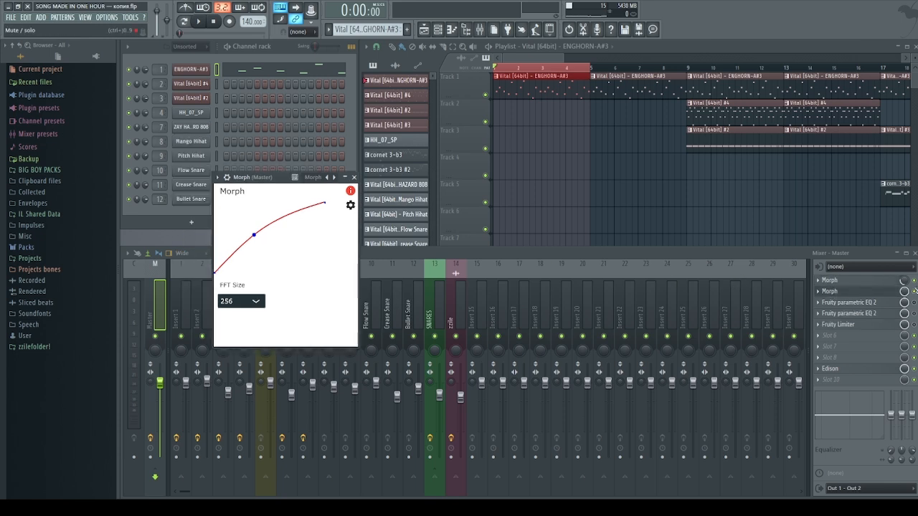
{"action": "left_click", "coordinate": [914, 280]}
{"action": "left_click_drag", "start_coordinate": [241, 177], "coordinate": [206, 146]}
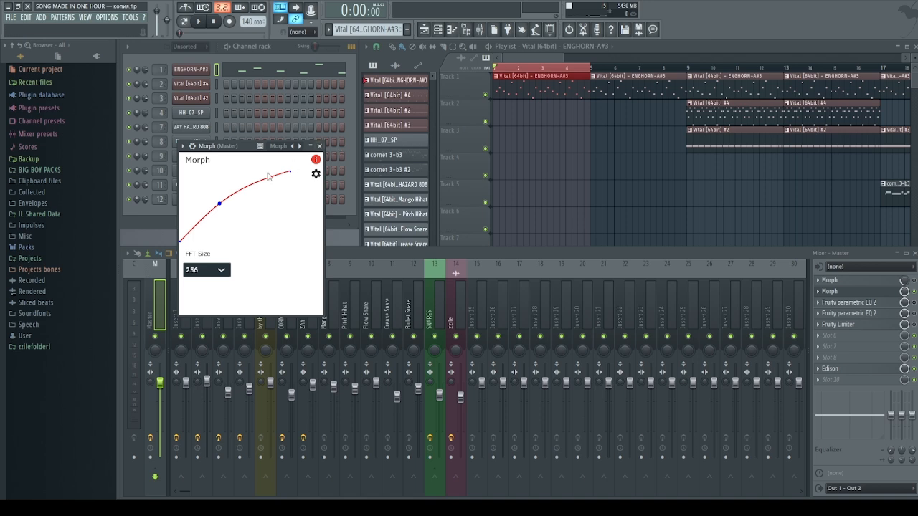
{"action": "right_click", "coordinate": [221, 203]}
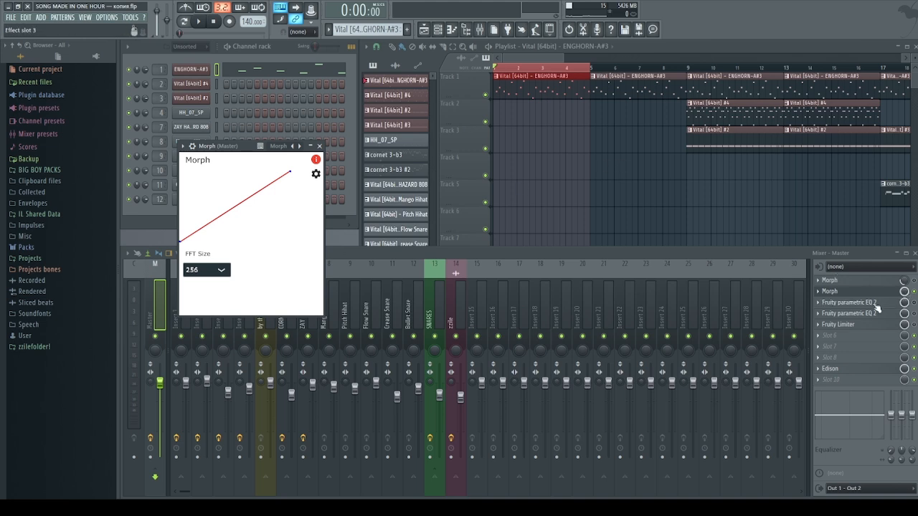
Switch the second Morph off and reopen the Morph settings window
{"action": "left_click", "coordinate": [913, 292]}
{"action": "left_click", "coordinate": [913, 291]}
{"action": "left_click", "coordinate": [913, 292]}
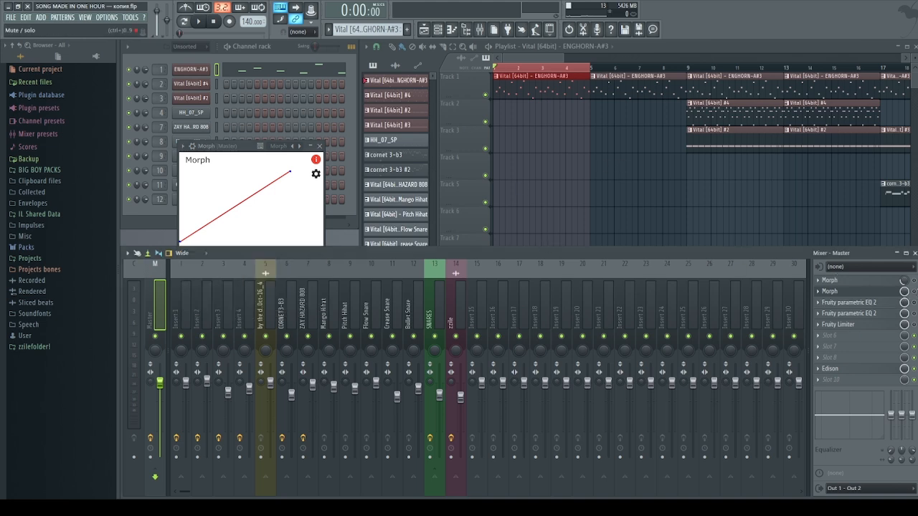
{"action": "left_click", "coordinate": [860, 291]}
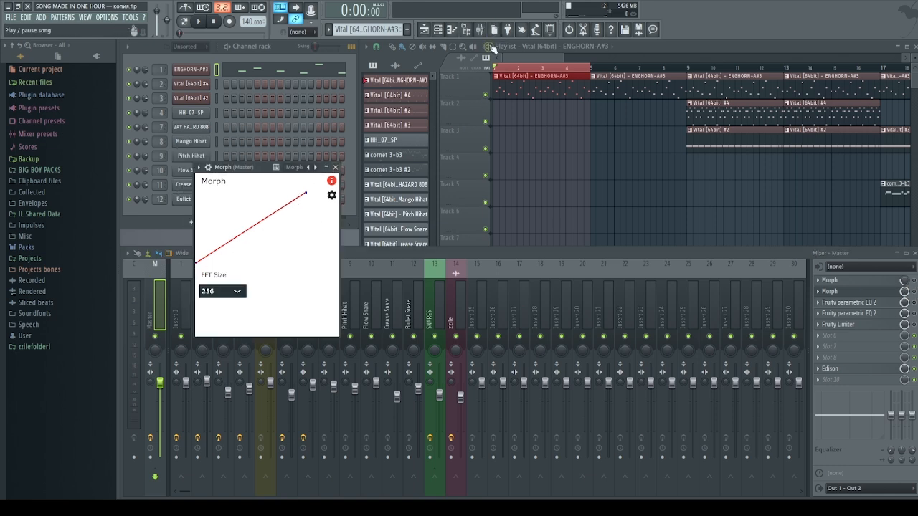
Play the song, lower the Master fader to about -11.3 dB, then stop
{"action": "left_click", "coordinate": [489, 47]}
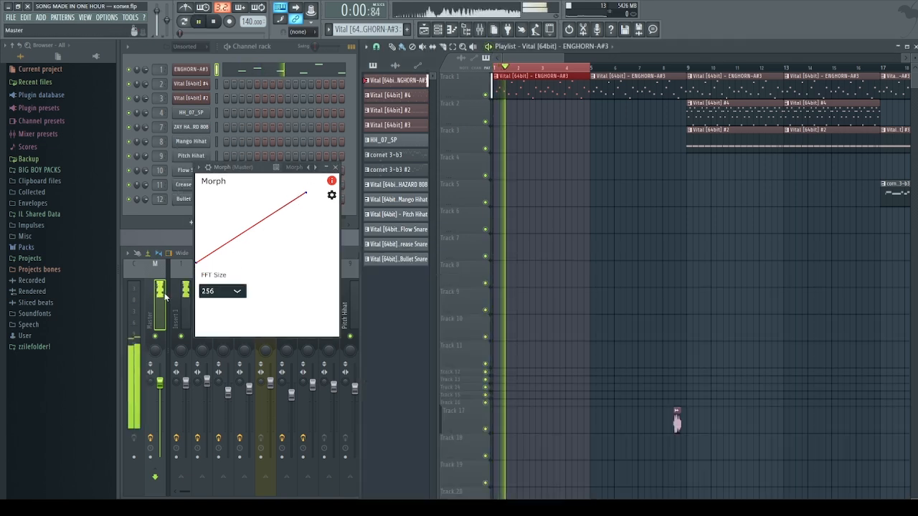
{"action": "left_click", "coordinate": [671, 420]}
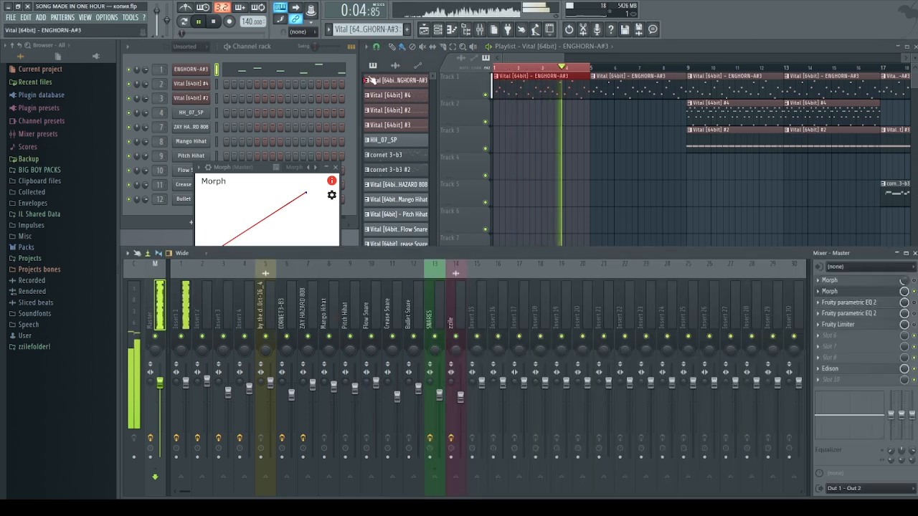
{"action": "left_click_drag", "start_coordinate": [159, 382], "coordinate": [159, 416]}
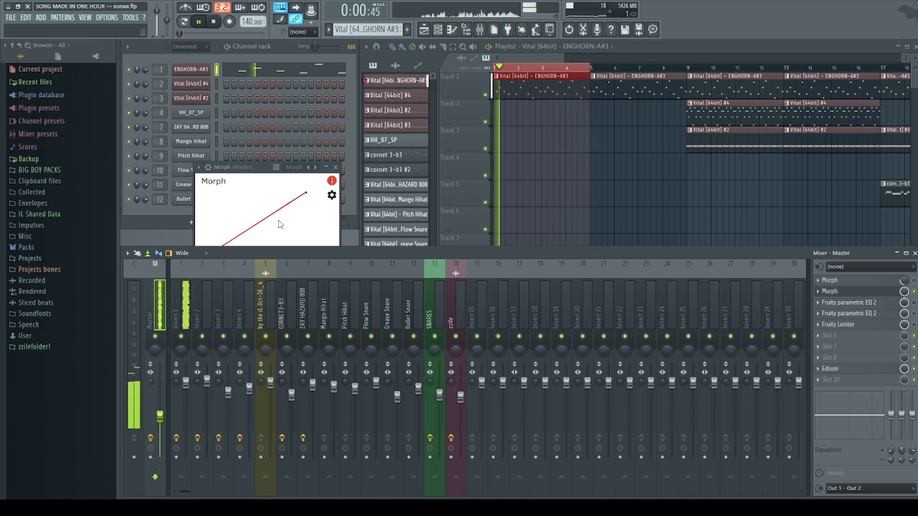
{"action": "key", "text": "space"}
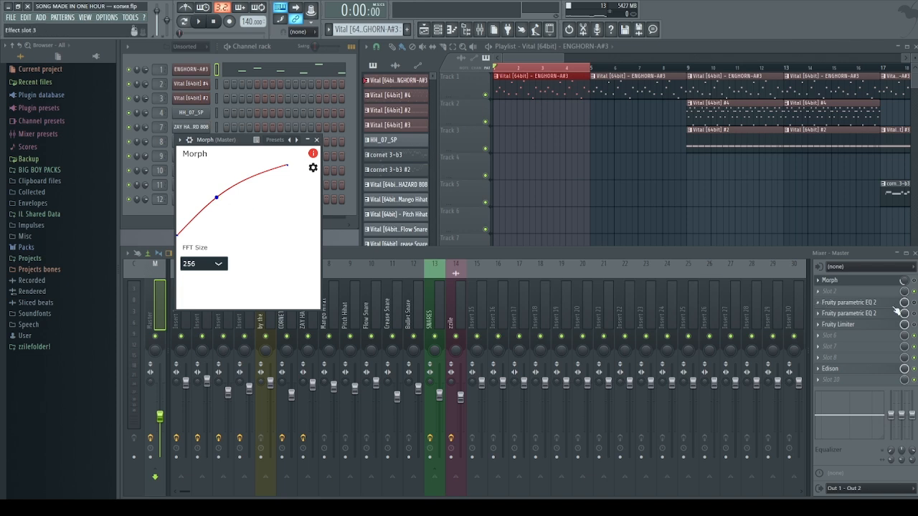
Re-enable Morph, replay, drop the Master to about -13.7 dB and restore it, then stop
{"action": "left_click", "coordinate": [913, 280]}
{"action": "key", "text": "space"}
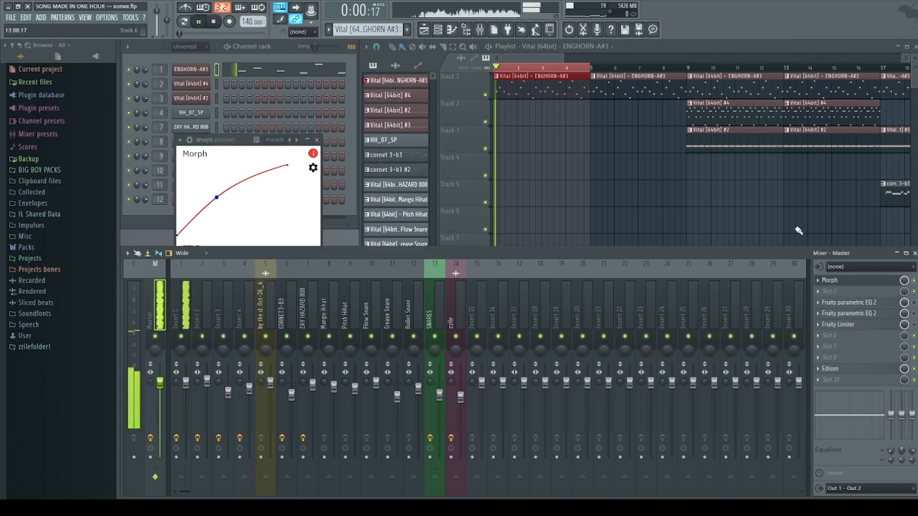
{"action": "left_click_drag", "start_coordinate": [159, 383], "coordinate": [159, 423]}
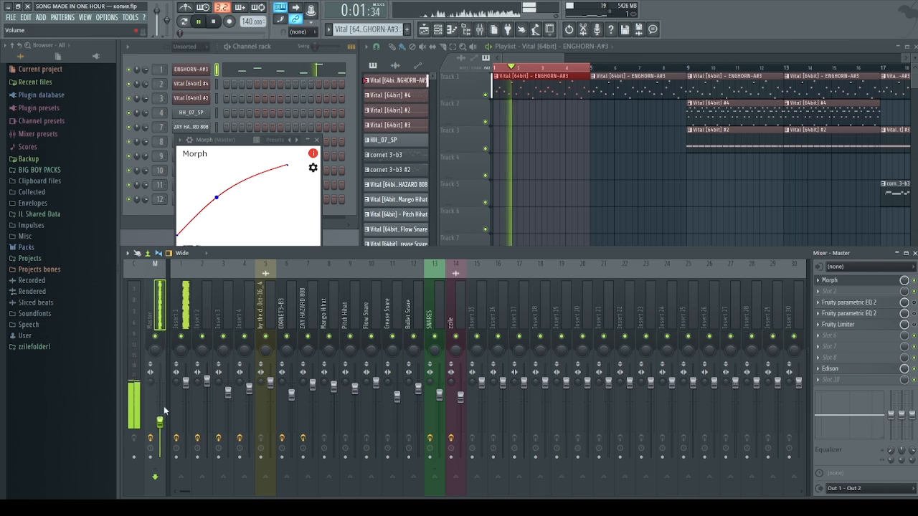
{"action": "left_click_drag", "start_coordinate": [160, 422], "coordinate": [159, 383]}
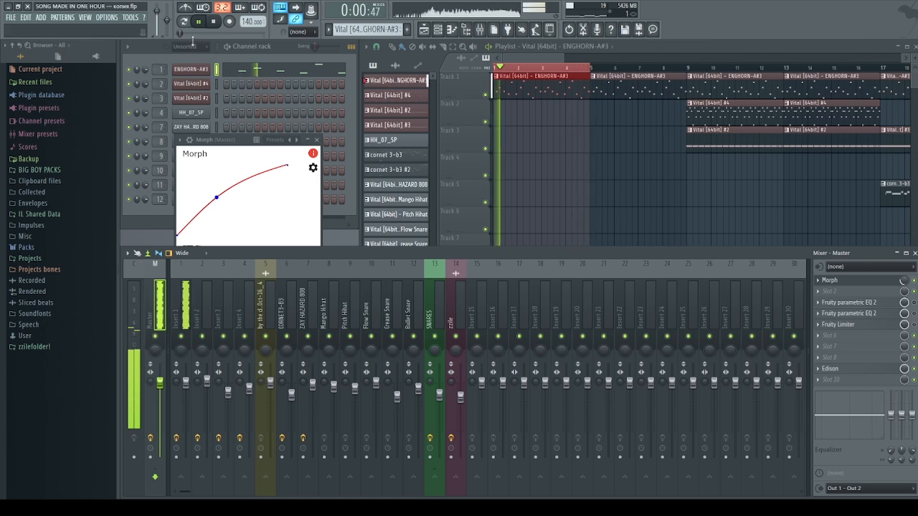
{"action": "left_click", "coordinate": [213, 20]}
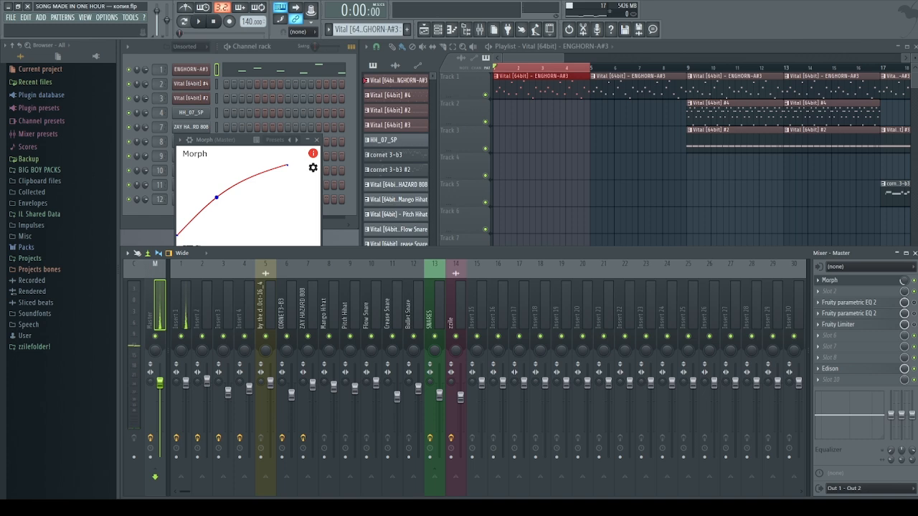
Clear the bars 1–5 loop and move the song position to bar 9
{"action": "right_click", "coordinate": [659, 179]}
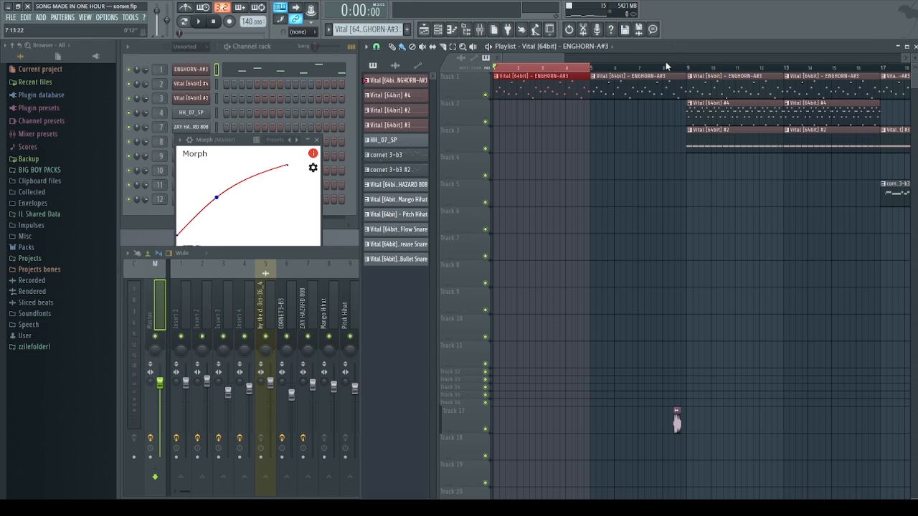
{"action": "left_click", "coordinate": [535, 68]}
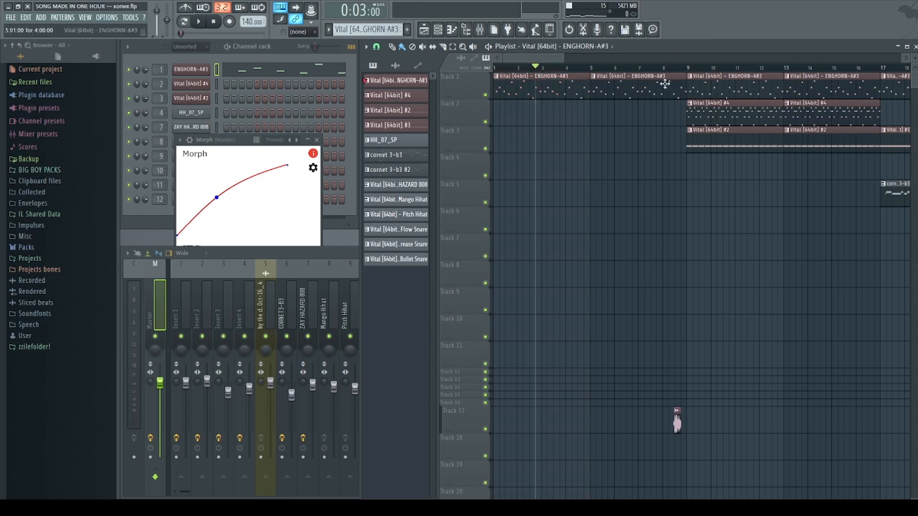
{"action": "left_click", "coordinate": [687, 67]}
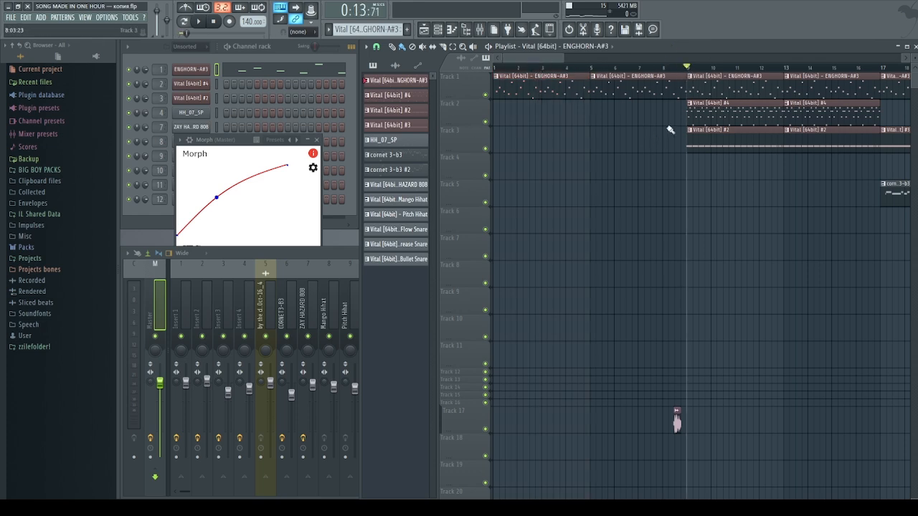
{"action": "scroll", "coordinate": [750, 174], "scroll_direction": "down", "scroll_amount": 3}
{"action": "scroll", "coordinate": [717, 175], "scroll_direction": "up", "scroll_amount": 4}
Solo Track 2, try the Vital #2 pattern, then open the Vital #4 pattern's piano roll
{"action": "right_click", "coordinate": [486, 122]}
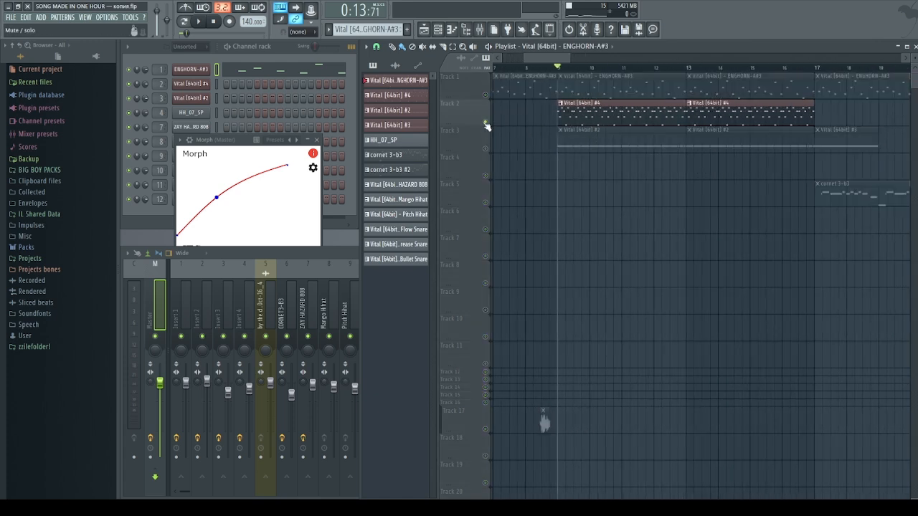
{"action": "right_click", "coordinate": [485, 122]}
{"action": "left_click", "coordinate": [571, 137]}
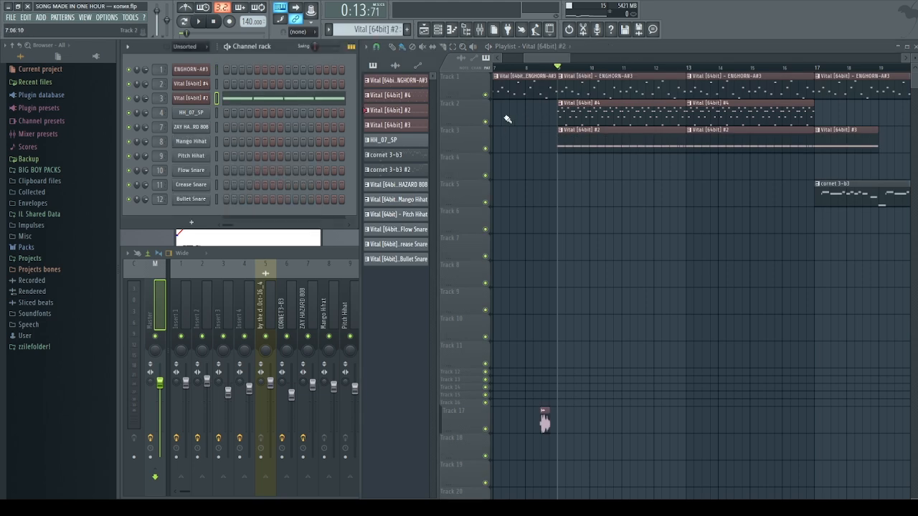
{"action": "right_click", "coordinate": [487, 122]}
{"action": "left_click", "coordinate": [576, 110]}
{"action": "double_click", "coordinate": [576, 110]}
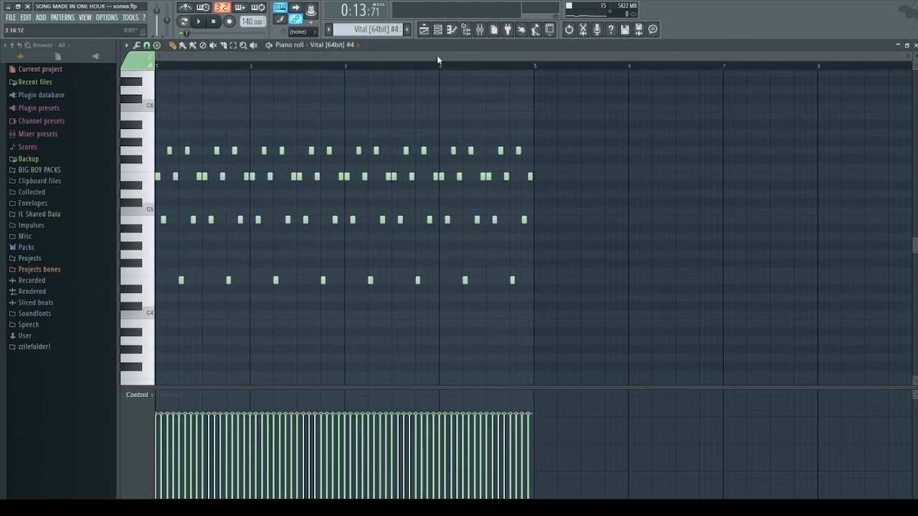
Zoom into the Vital #4 piano roll, open its Vital synth and collapse it to the title bar
{"action": "left_click_drag", "start_coordinate": [887, 58], "coordinate": [569, 92]}
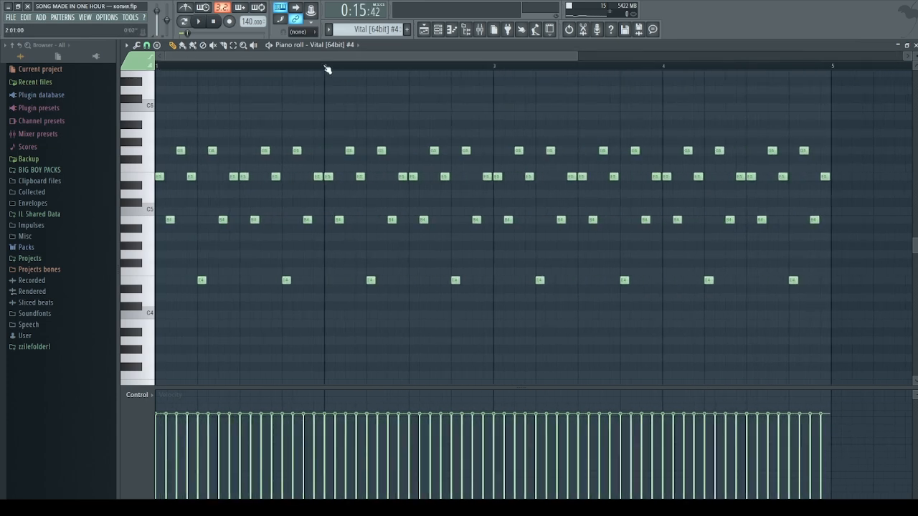
{"action": "scroll", "coordinate": [336, 127], "scroll_direction": "up", "scroll_amount": 1}
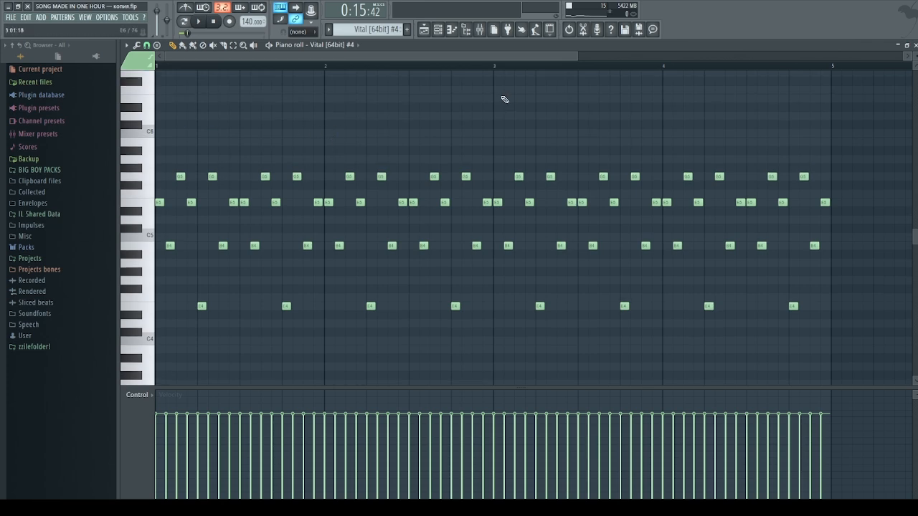
{"action": "right_click", "coordinate": [353, 47]}
{"action": "left_click", "coordinate": [390, 59]}
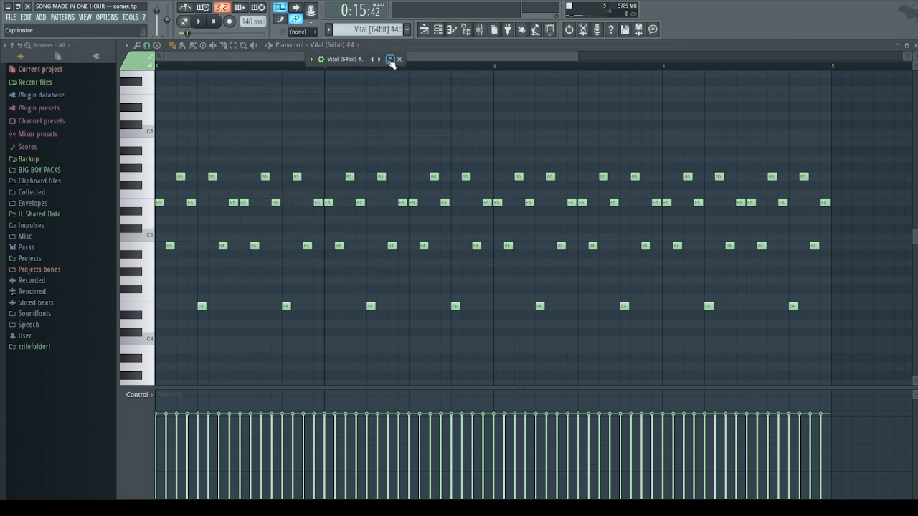
Expand the Vital #4 synth and navigate to its Effects page
{"action": "left_click", "coordinate": [390, 59]}
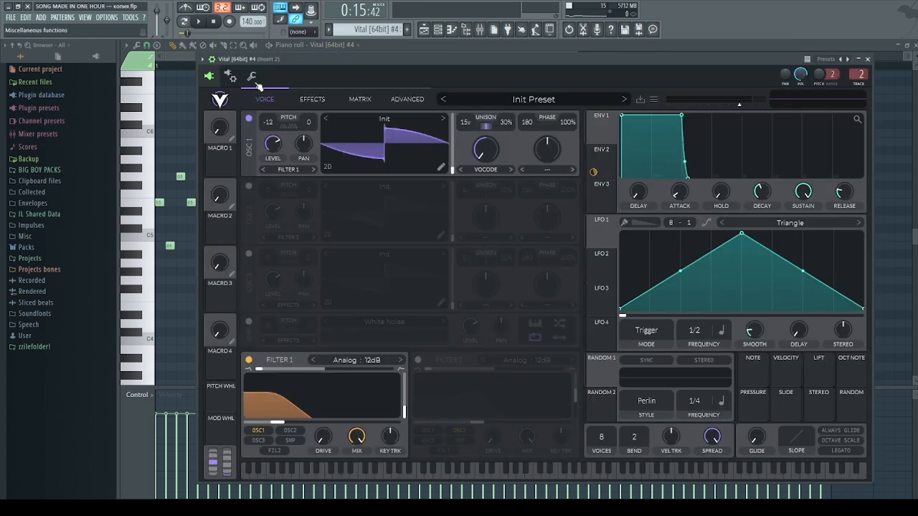
{"action": "left_click", "coordinate": [253, 79]}
{"action": "left_click", "coordinate": [213, 77]}
{"action": "left_click", "coordinate": [313, 101]}
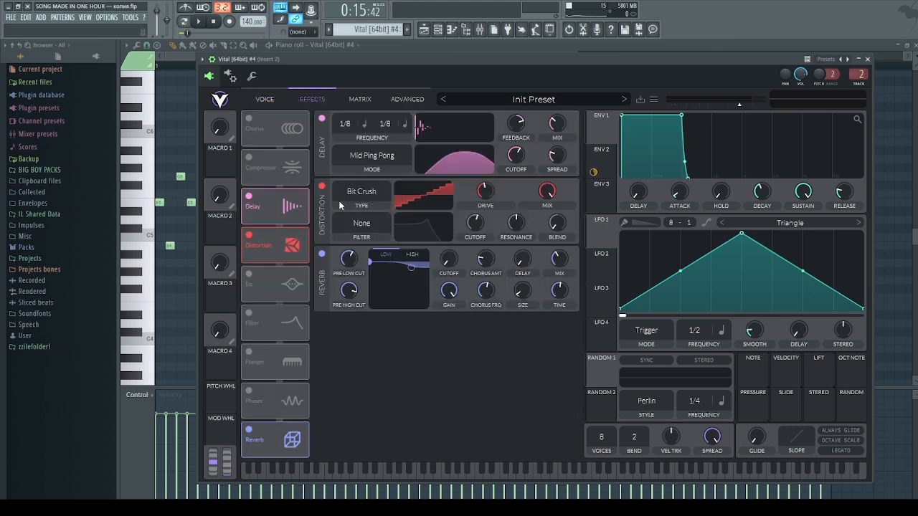
{"action": "left_click", "coordinate": [867, 59]}
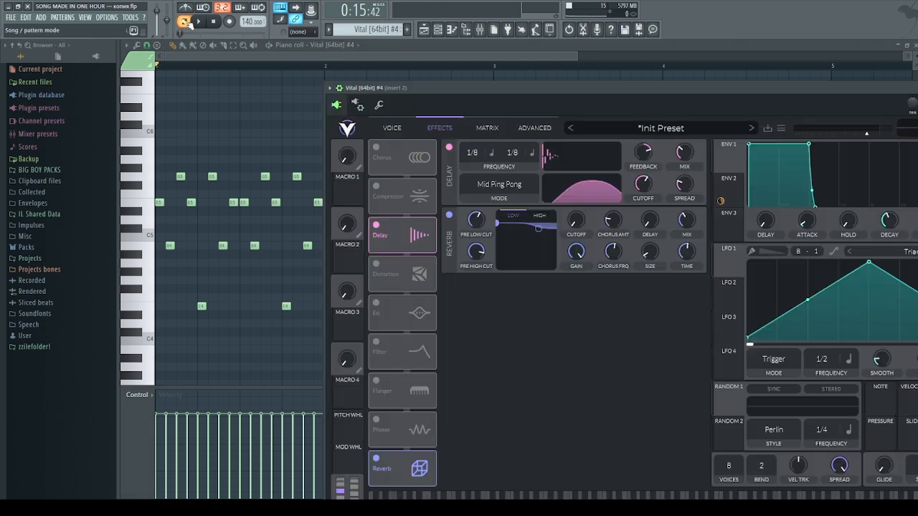
Play the song, enable Vital #4's Distortion effect, and close the synth and piano roll
{"action": "key", "text": "space"}
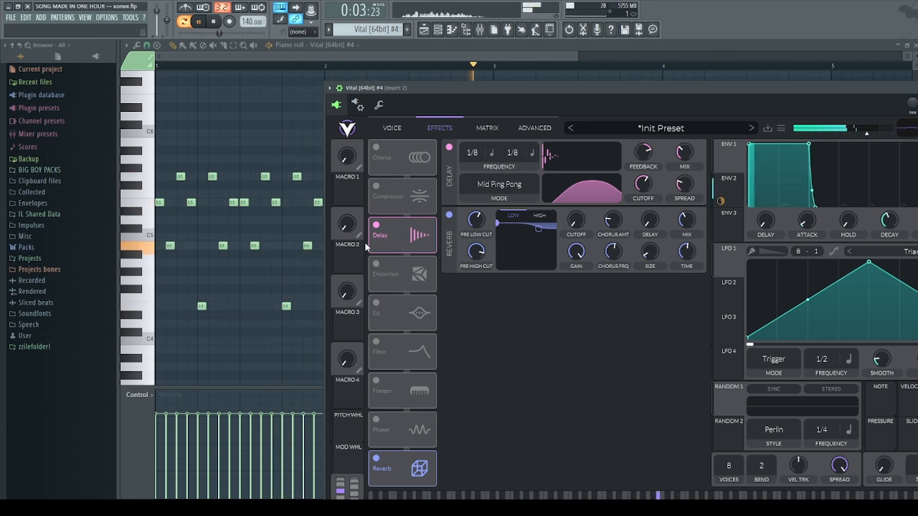
{"action": "left_click", "coordinate": [376, 264]}
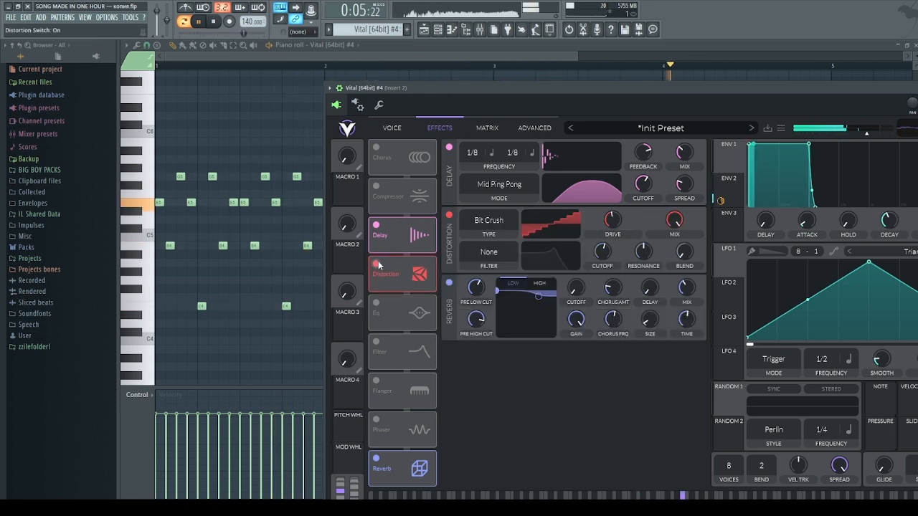
{"action": "left_click_drag", "start_coordinate": [896, 84], "coordinate": [721, 119]}
{"action": "left_click", "coordinate": [914, 46]}
{"action": "left_click", "coordinate": [827, 118]}
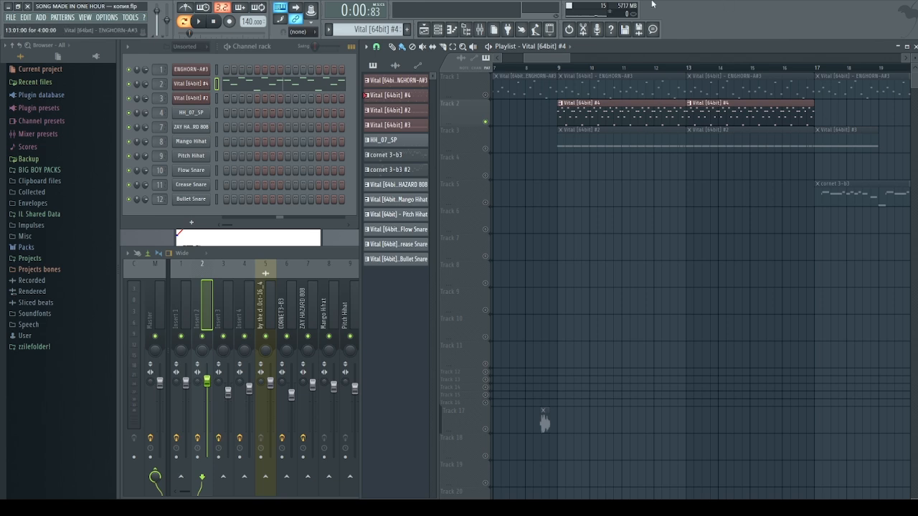
Check Insert 2's parametric EQ in the mixer, then select the Vital #2 clip
{"action": "left_click", "coordinate": [198, 301]}
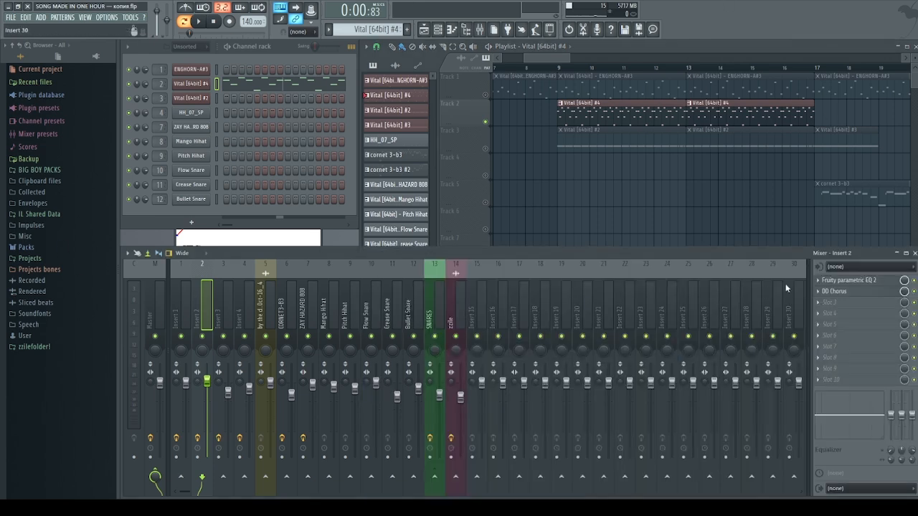
{"action": "left_click", "coordinate": [856, 280]}
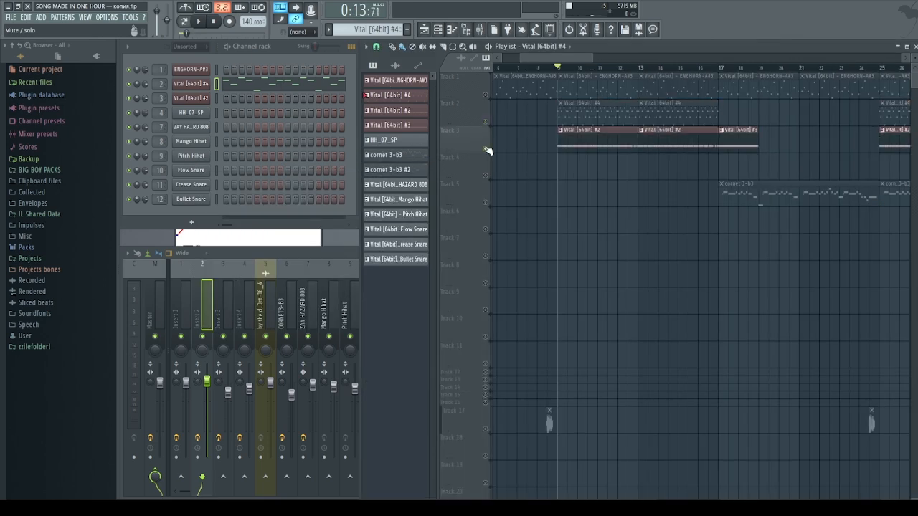
{"action": "left_click", "coordinate": [586, 146]}
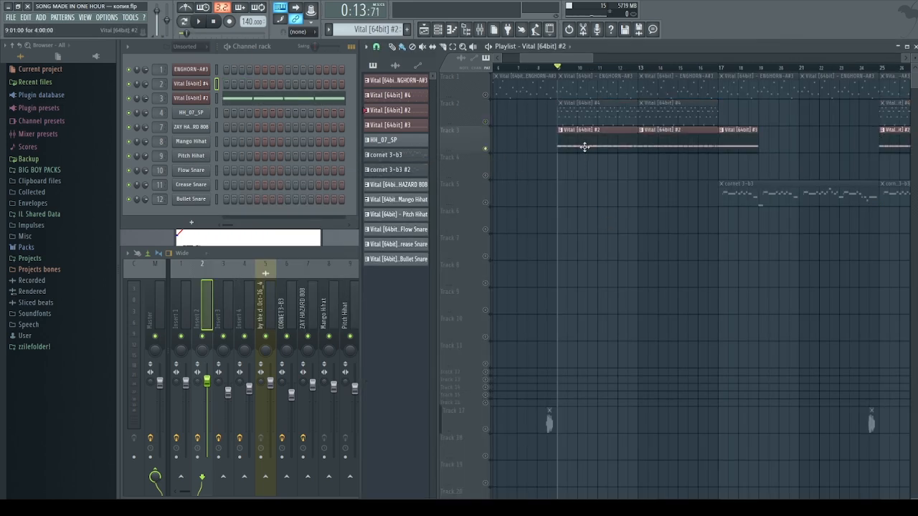
Open the Vital #2 clip's piano roll and expand its Vital synth to full size
{"action": "double_click", "coordinate": [584, 146]}
{"action": "double_click", "coordinate": [294, 98]}
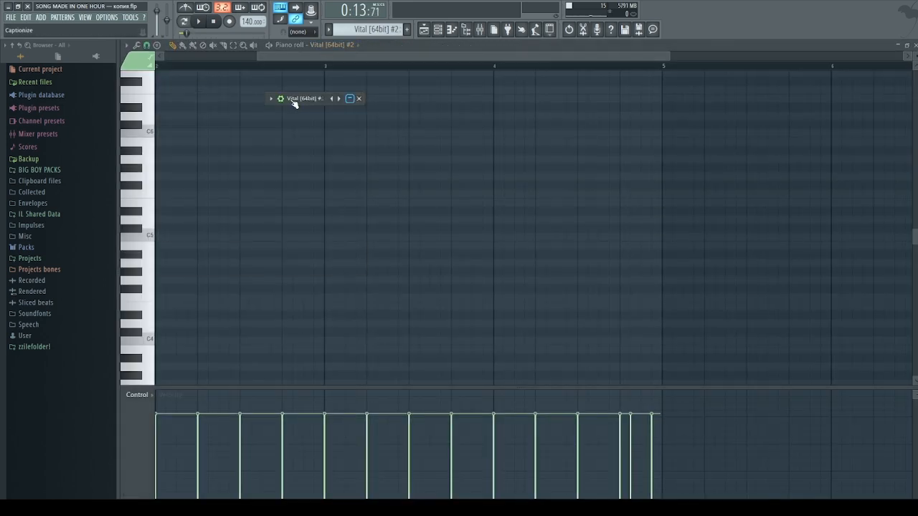
{"action": "double_click", "coordinate": [284, 98]}
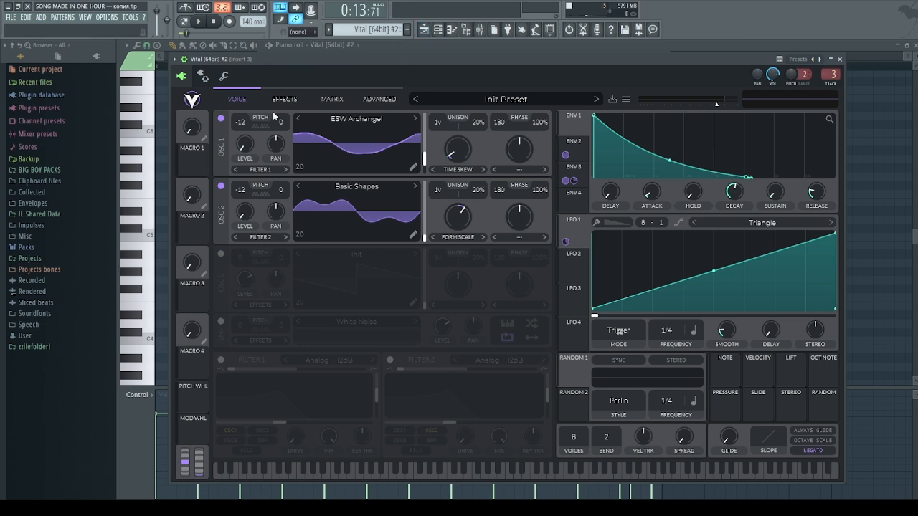
Switch off Vital #2's OSC 2, check Env 2, preview the sound, and open OSC 1's wavetable browser
{"action": "left_click", "coordinate": [219, 187]}
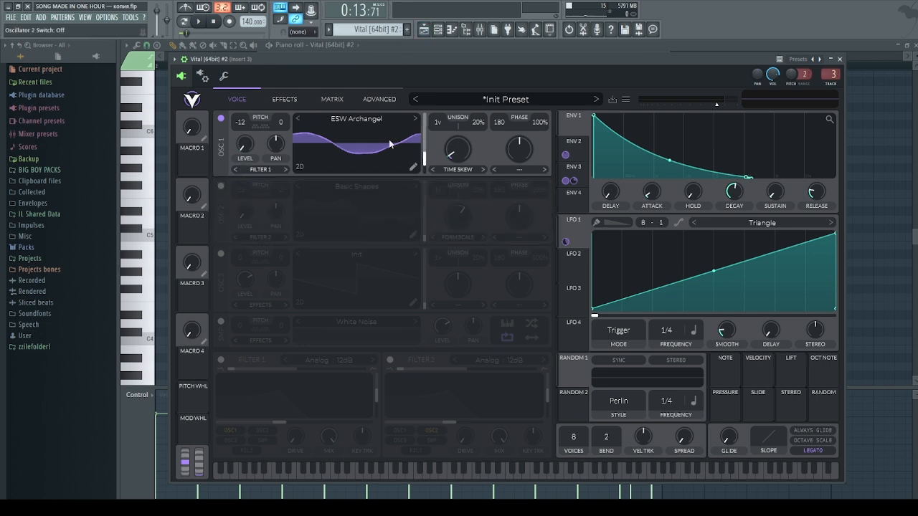
{"action": "left_click", "coordinate": [577, 146]}
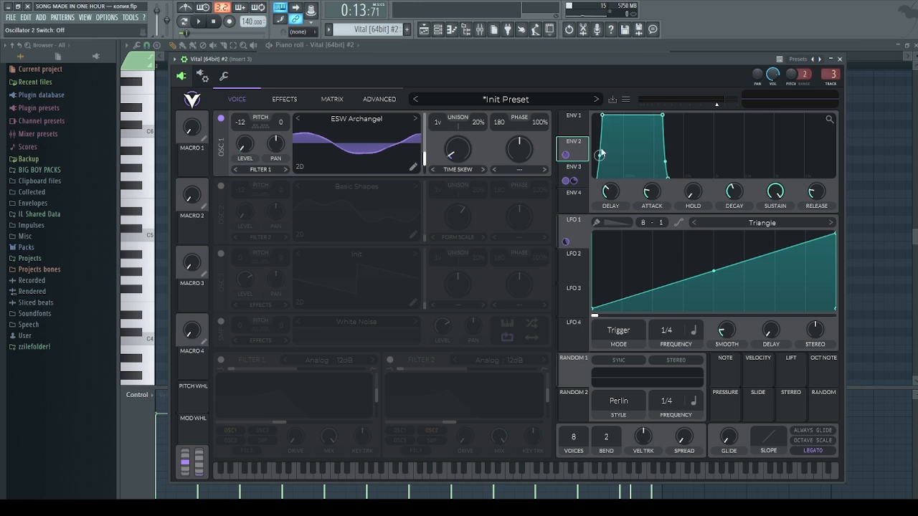
{"action": "left_click", "coordinate": [221, 186]}
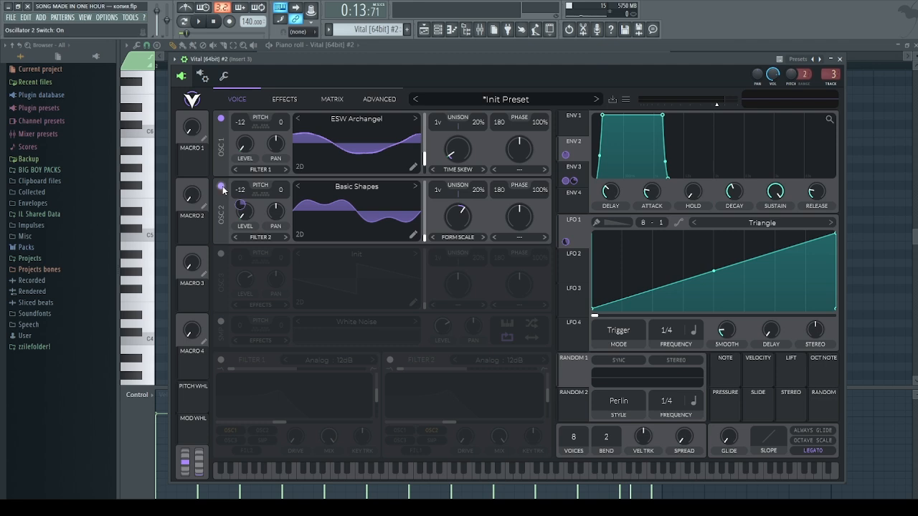
{"action": "left_click", "coordinate": [222, 186]}
{"action": "left_click", "coordinate": [200, 23]}
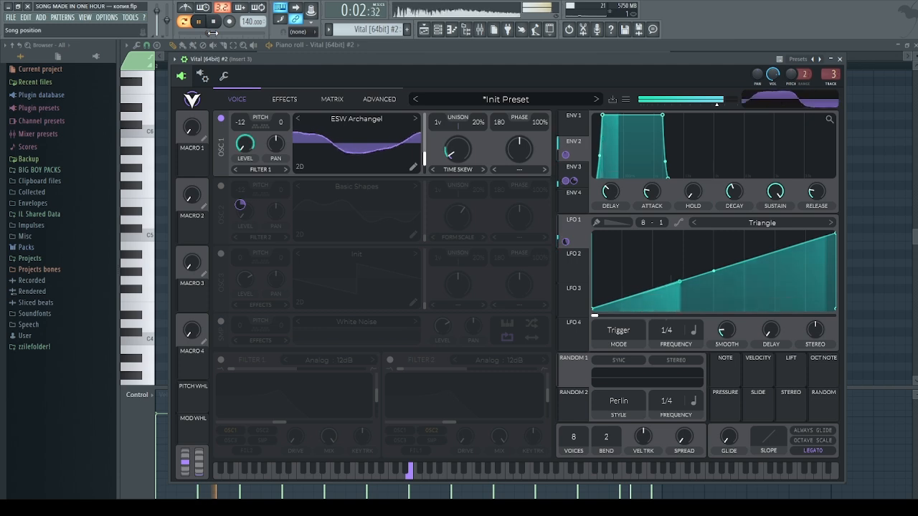
{"action": "left_click", "coordinate": [216, 22]}
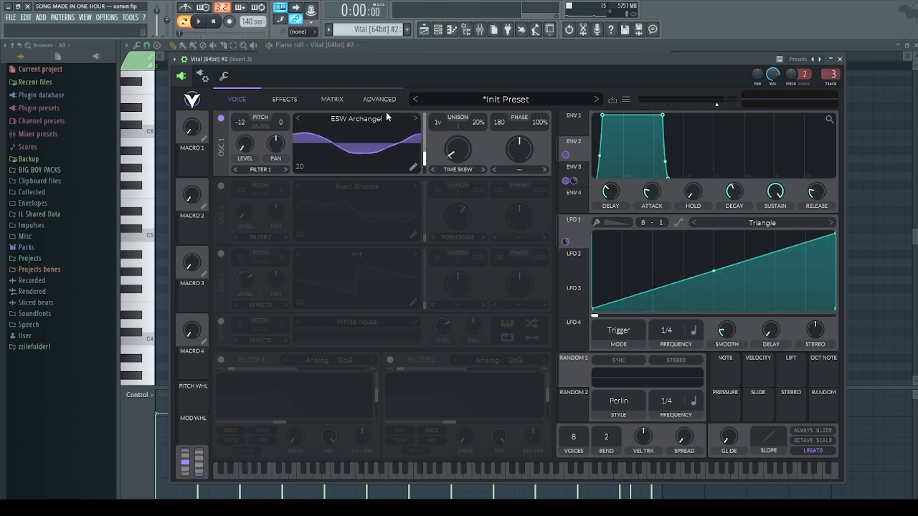
{"action": "left_click", "coordinate": [371, 123]}
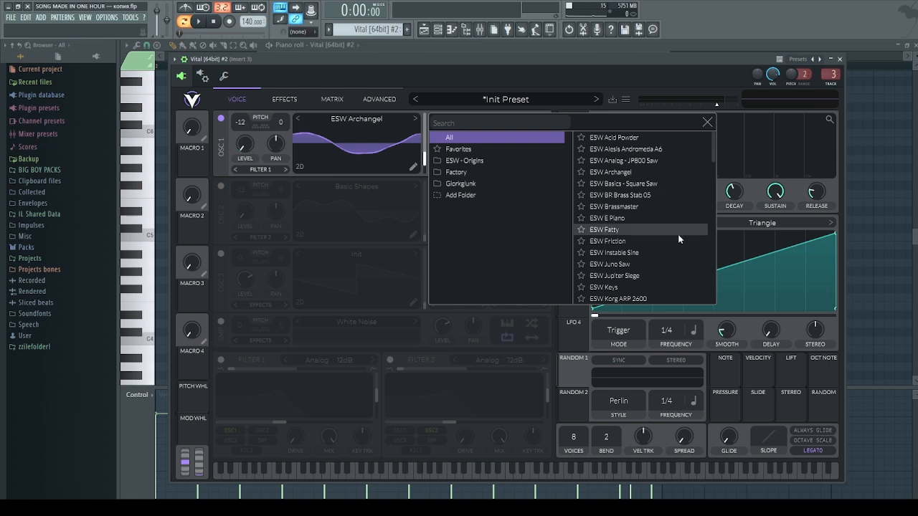
Browse the ESW - Origins wavetables and close the browser, keeping ESW Archangel on OSC 1
{"action": "left_click", "coordinate": [707, 123]}
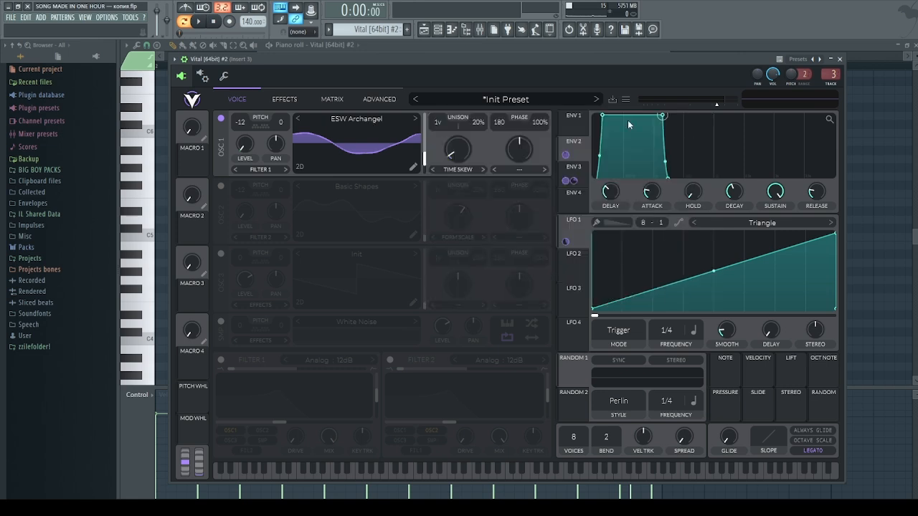
{"action": "left_click", "coordinate": [389, 122]}
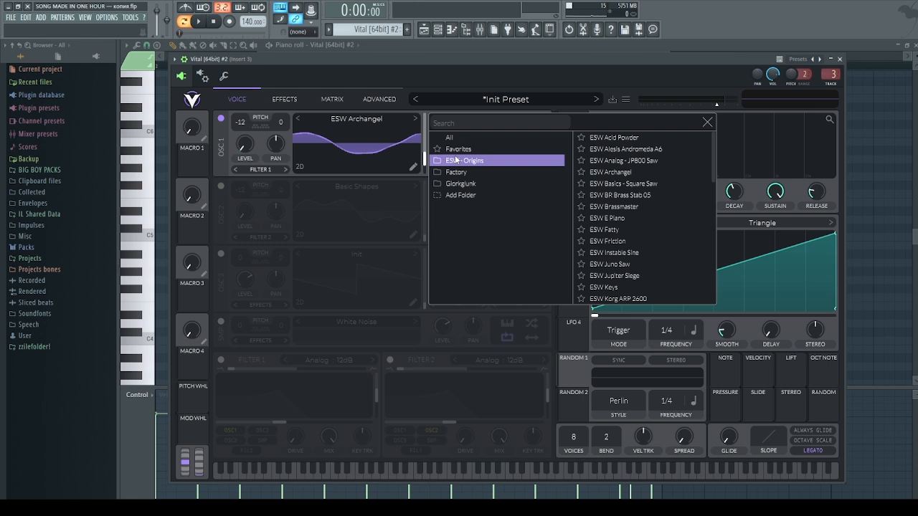
{"action": "scroll", "coordinate": [645, 166], "scroll_direction": "down", "scroll_amount": 5}
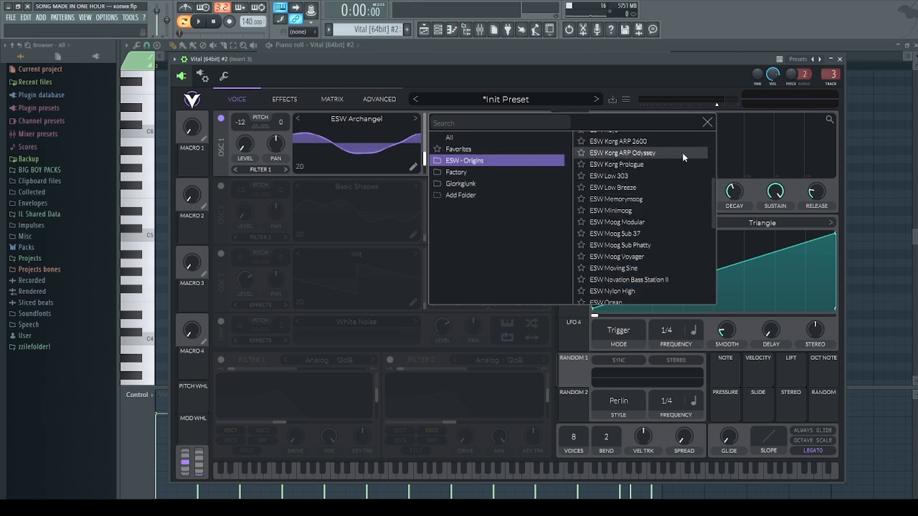
{"action": "left_click", "coordinate": [707, 123]}
Move OSC 1's wave frame to about 14.9, then inspect the spectral morph and LFO mode menus
{"action": "mouse_move", "coordinate": [423, 162]}
{"action": "left_mouse_down"}
{"action": "mouse_move", "coordinate": [428, 136]}
{"action": "mouse_move", "coordinate": [427, 175]}
{"action": "mouse_move", "coordinate": [430, 162]}
{"action": "left_mouse_up"}
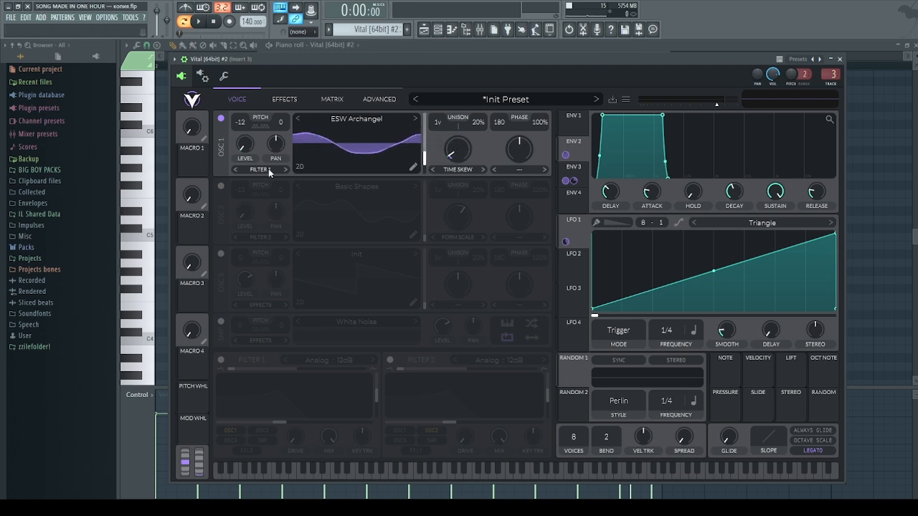
{"action": "left_click", "coordinate": [456, 170]}
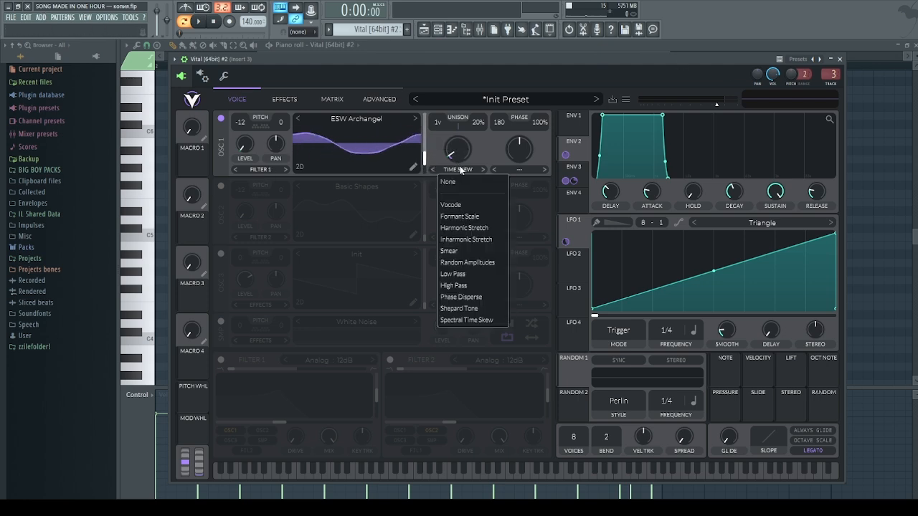
{"action": "left_click", "coordinate": [478, 143]}
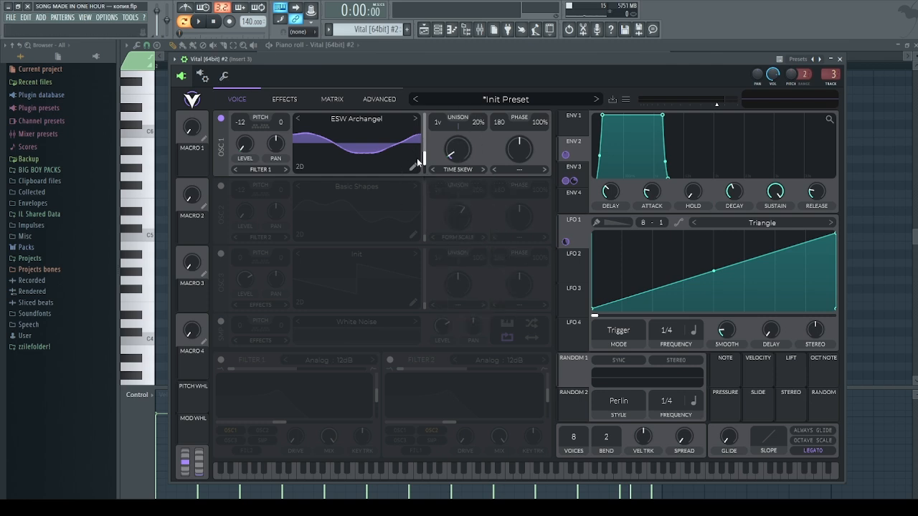
{"action": "left_click", "coordinate": [610, 339]}
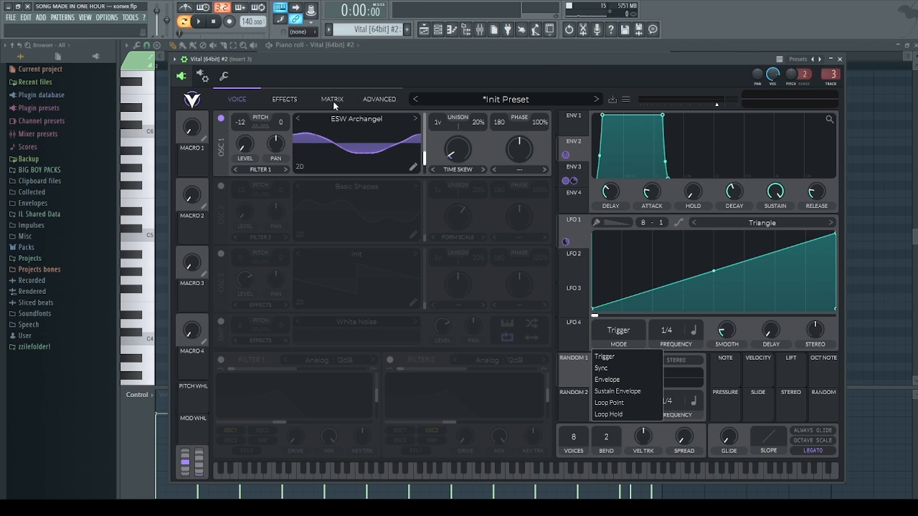
Check Vital's effects page, switch OSC 1 off and OSC 2 on, and view Env 3
{"action": "left_click", "coordinate": [289, 101]}
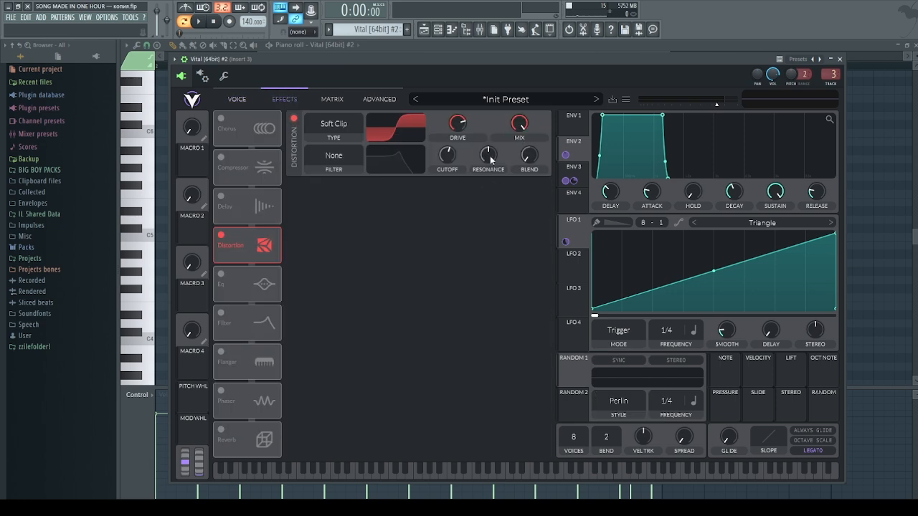
{"action": "left_click", "coordinate": [245, 98]}
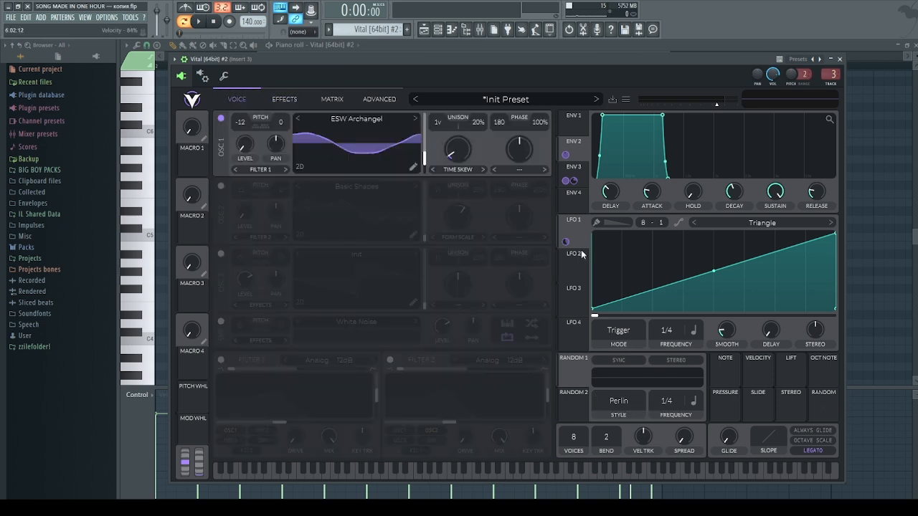
{"action": "left_click", "coordinate": [222, 119]}
{"action": "left_click", "coordinate": [220, 187]}
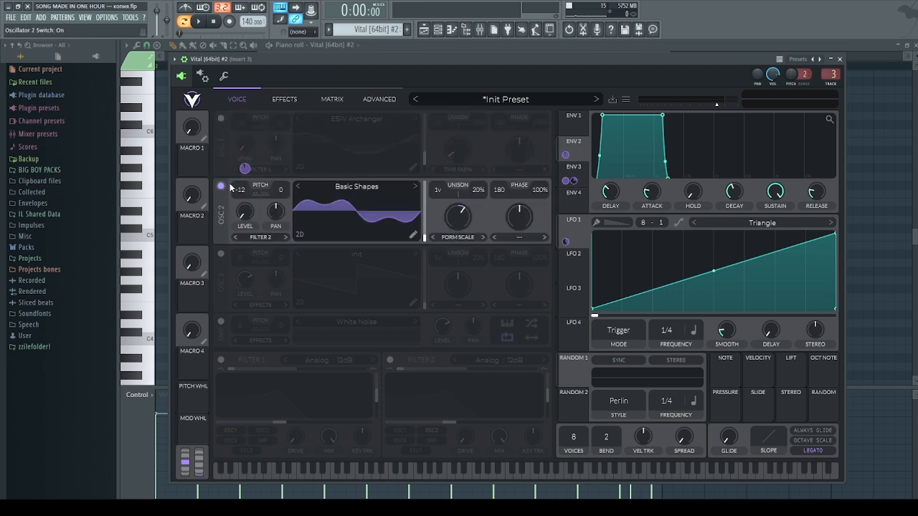
{"action": "left_click", "coordinate": [571, 171]}
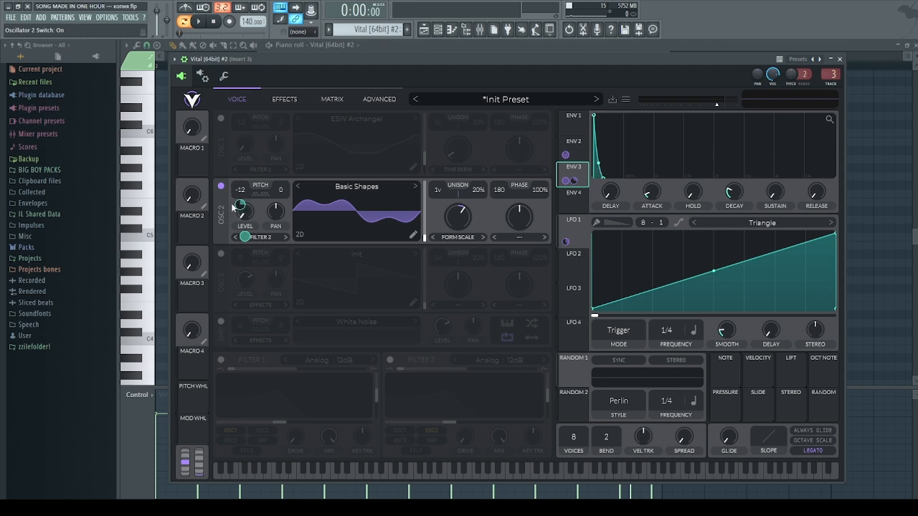
Raise Env 3's modulation of OSC 2 level, play the synth, and turn OSC 1 back on
{"action": "mouse_move", "coordinate": [243, 239]}
{"action": "left_click_drag", "start_coordinate": [243, 240], "coordinate": [240, 204]}
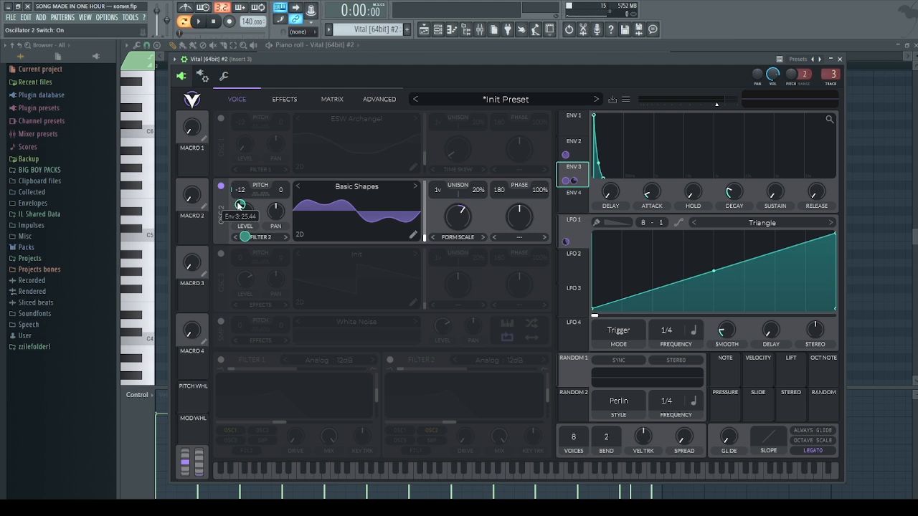
{"action": "left_click", "coordinate": [284, 99]}
{"action": "left_click", "coordinate": [236, 99]}
{"action": "left_click", "coordinate": [201, 23]}
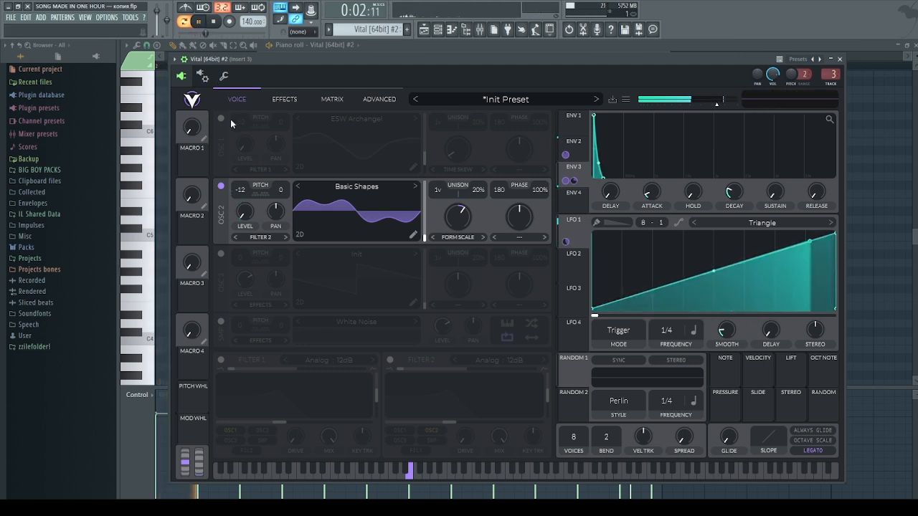
{"action": "left_click", "coordinate": [221, 118]}
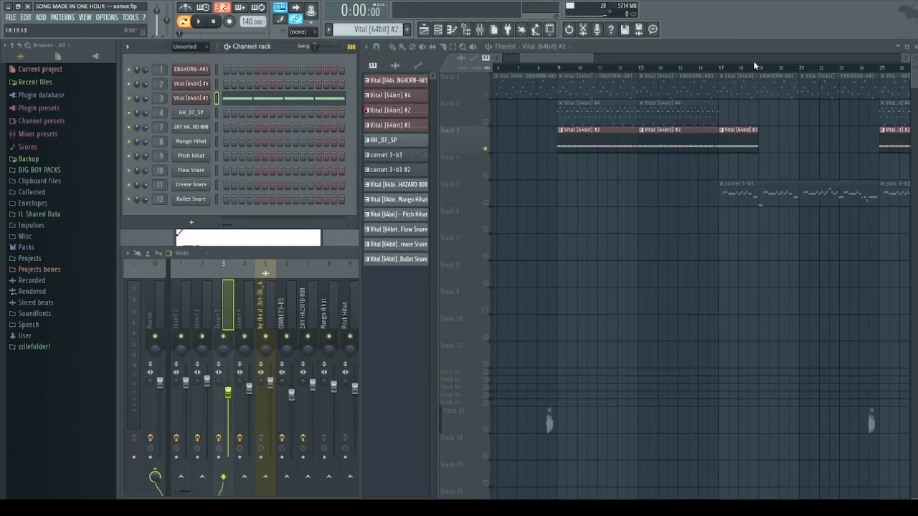
Set the playhead near bar 9 and play then stop the song with the mixer showing Insert 3
{"action": "scroll", "coordinate": [753, 61], "scroll_direction": "down", "scroll_amount": 2}
{"action": "left_click", "coordinate": [595, 68]}
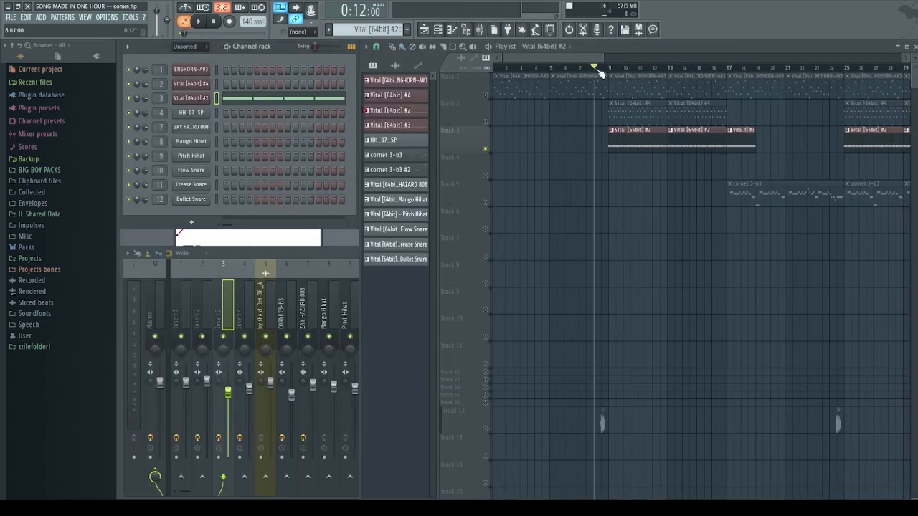
{"action": "left_click", "coordinate": [220, 367]}
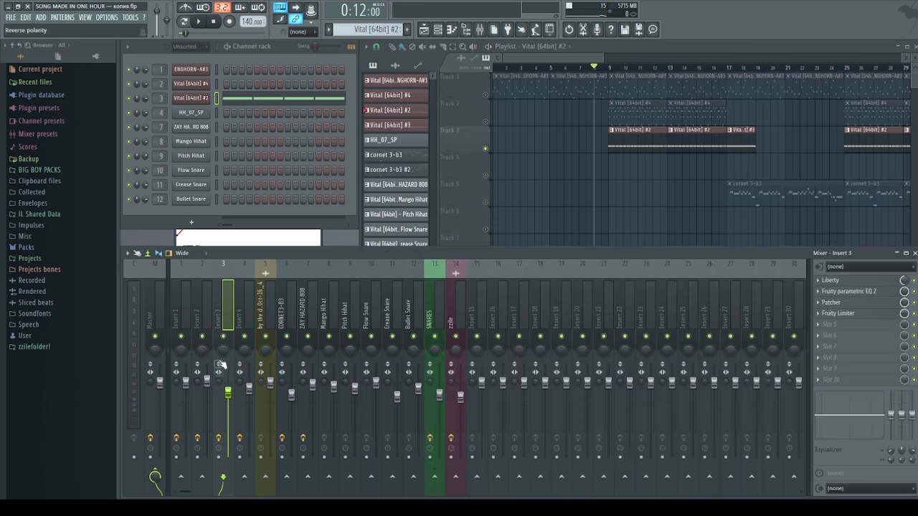
{"action": "left_click", "coordinate": [612, 67]}
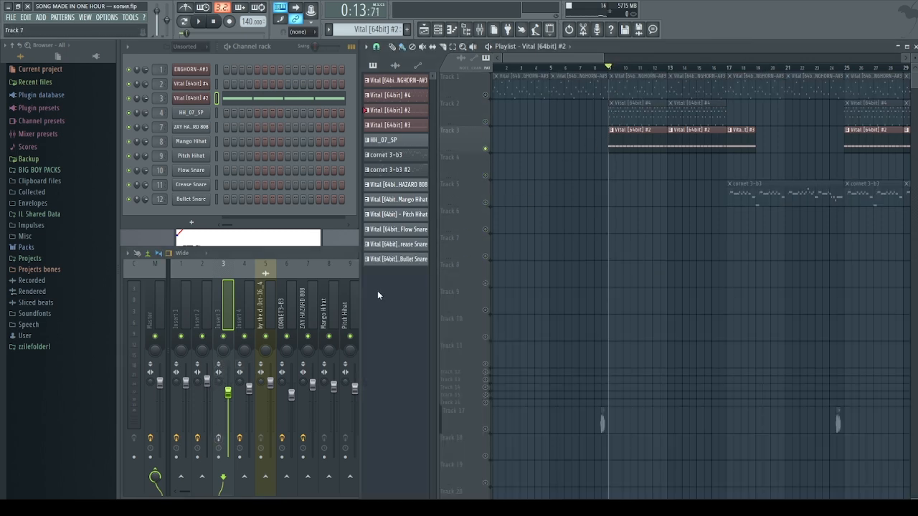
{"action": "key", "text": "space"}
{"action": "left_click", "coordinate": [225, 313]}
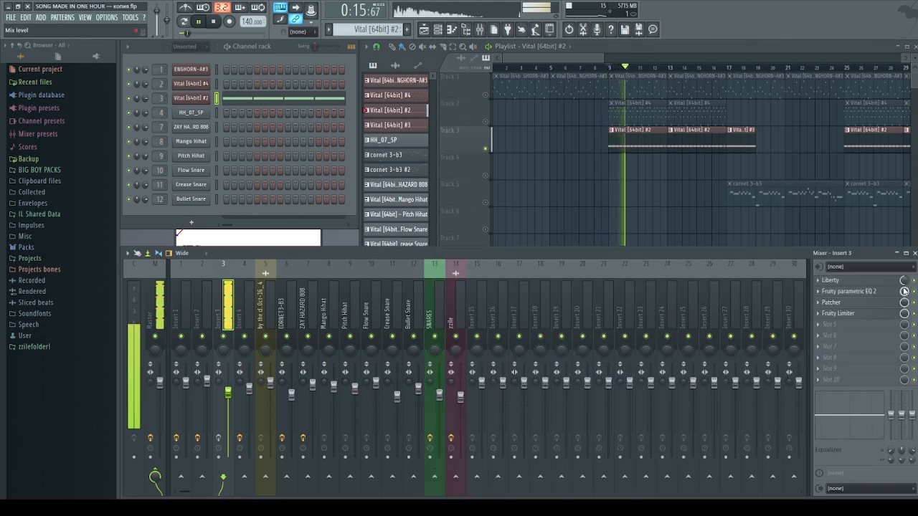
{"action": "key", "text": "space"}
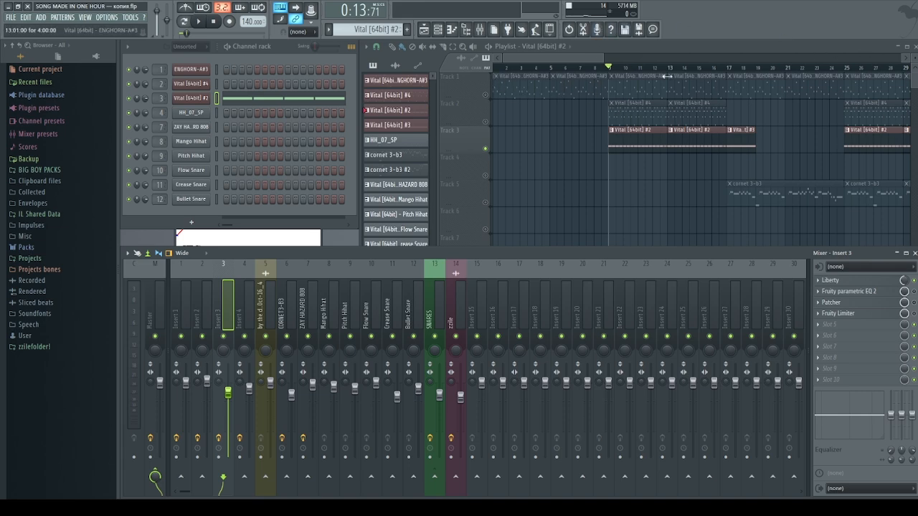
Open Insert 3's Liberty, close Fruity Limiter, and set Liberty's slot mix to zero then slightly up
{"action": "left_click", "coordinate": [881, 285]}
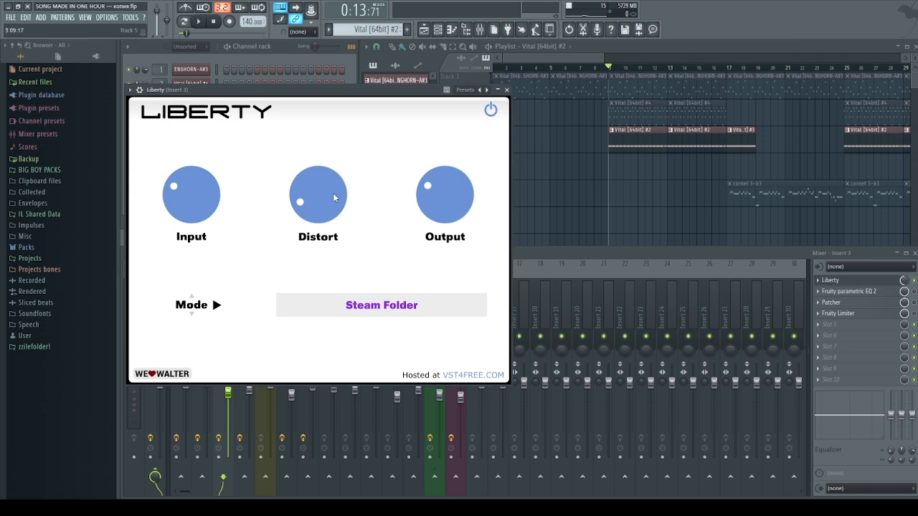
{"action": "left_click_drag", "start_coordinate": [306, 96], "coordinate": [342, 97]}
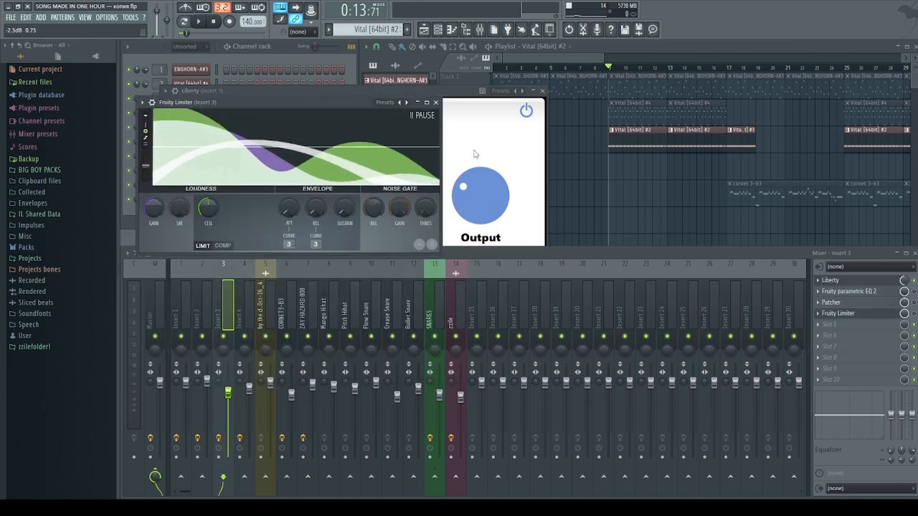
{"action": "left_click", "coordinate": [854, 314]}
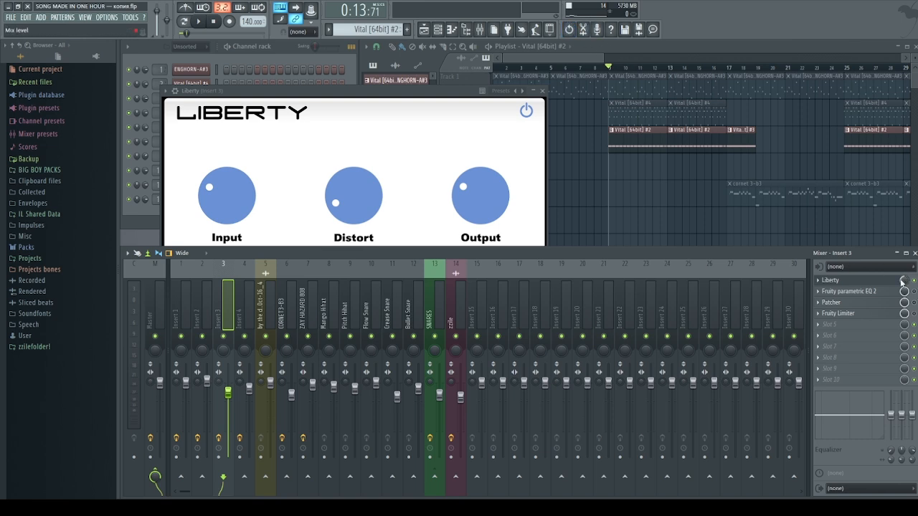
{"action": "left_click_drag", "start_coordinate": [904, 280], "coordinate": [904, 308]}
{"action": "left_click_drag", "start_coordinate": [904, 280], "coordinate": [904, 262]}
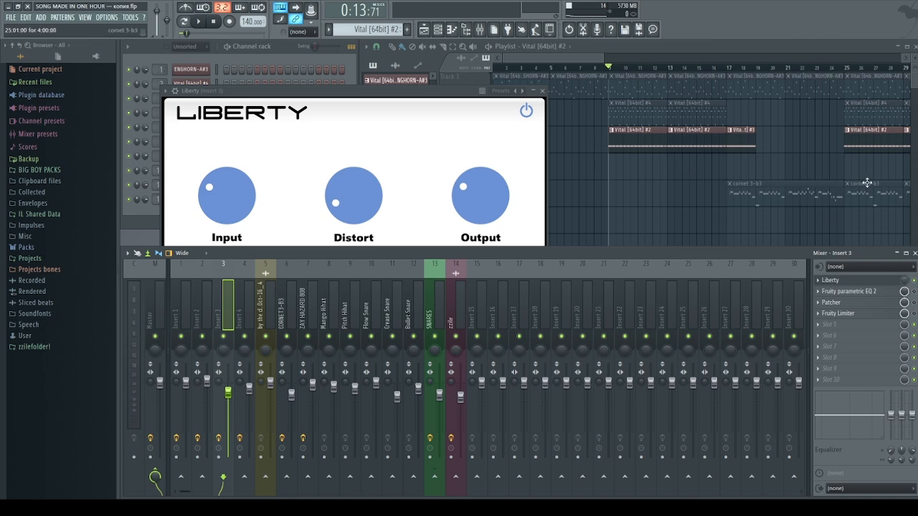
Raise Liberty's slot mix on Insert 3 from 23% to 48% while the song plays
{"action": "left_click", "coordinate": [490, 48]}
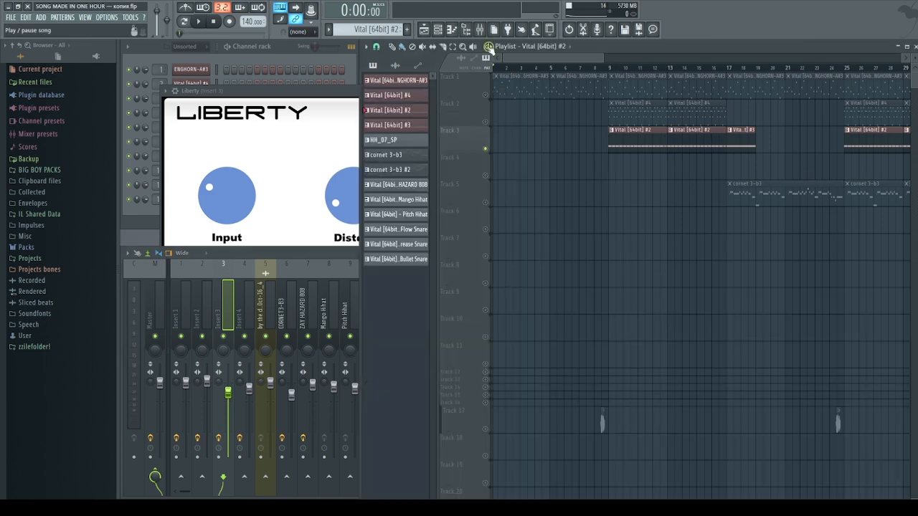
{"action": "left_click", "coordinate": [490, 49]}
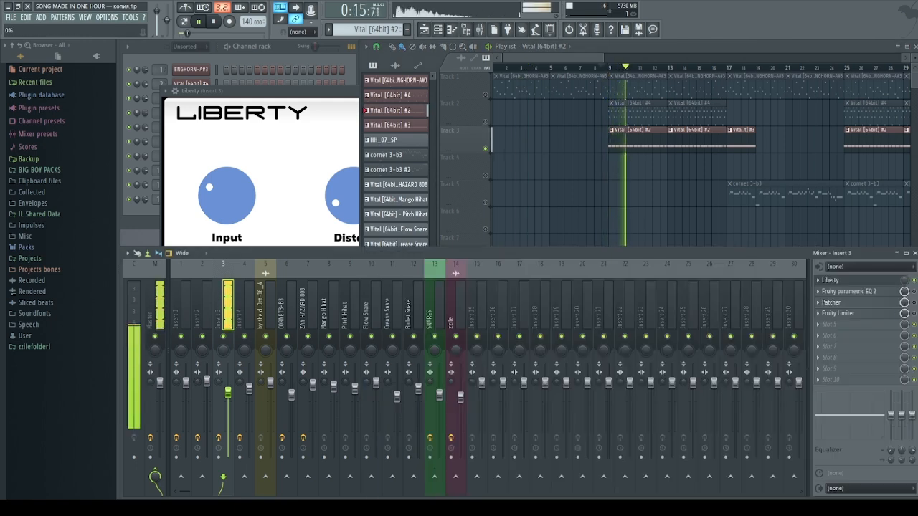
{"action": "left_click_drag", "start_coordinate": [903, 280], "coordinate": [903, 257]}
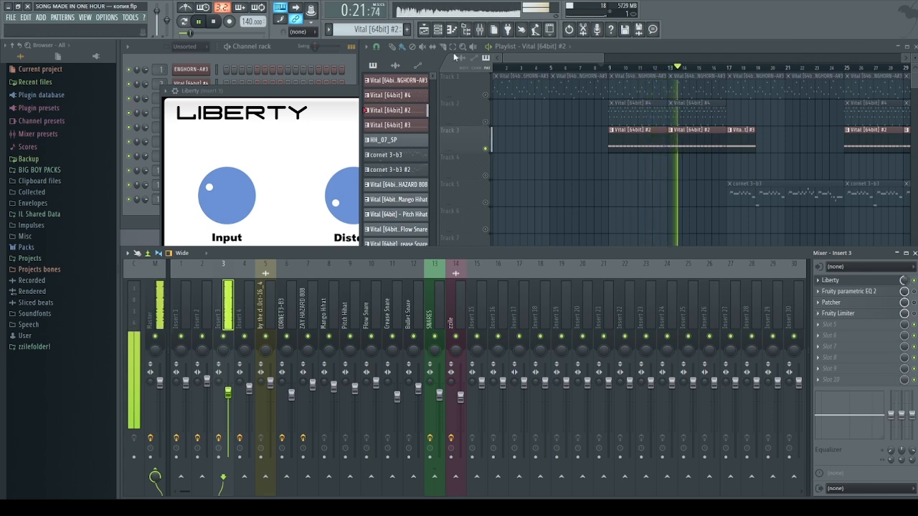
{"action": "key", "text": "space"}
Move the playhead to bar 9, close the Liberty and Morph windows, and select Insert 5
{"action": "left_click", "coordinate": [614, 69]}
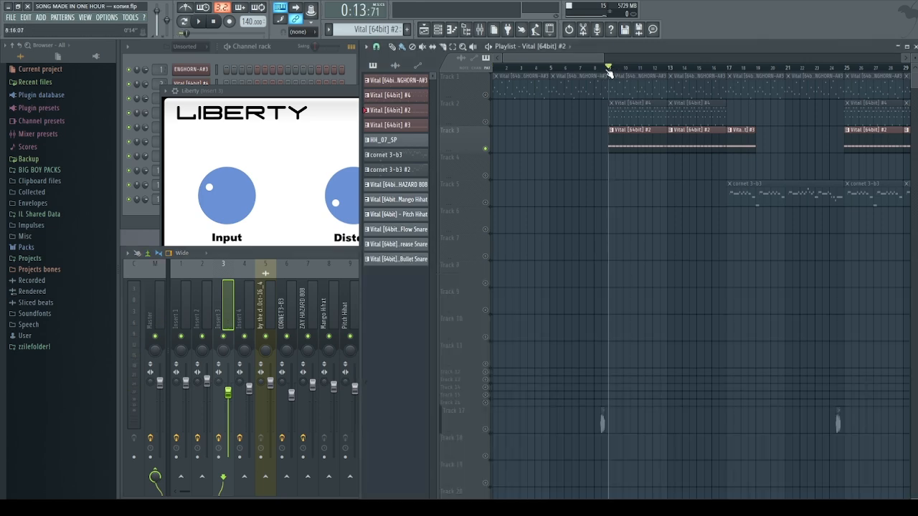
{"action": "left_click", "coordinate": [305, 169]}
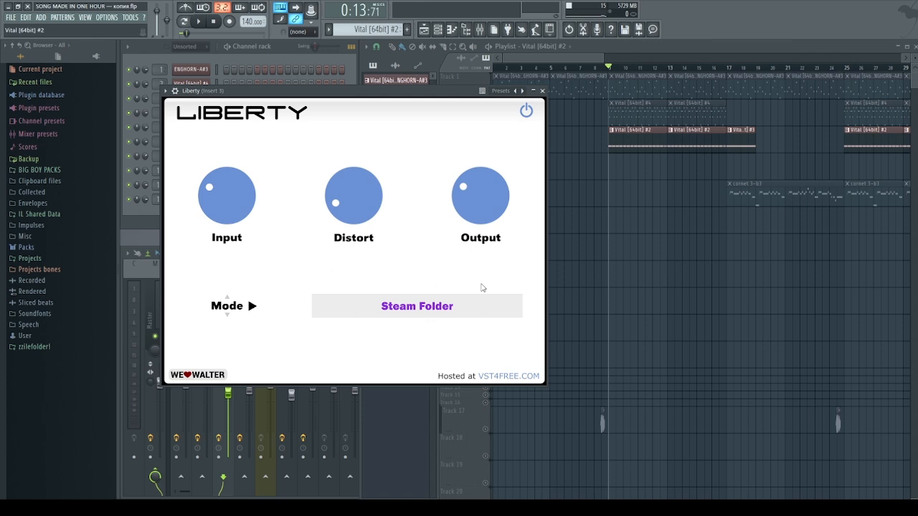
{"action": "left_click", "coordinate": [542, 90]}
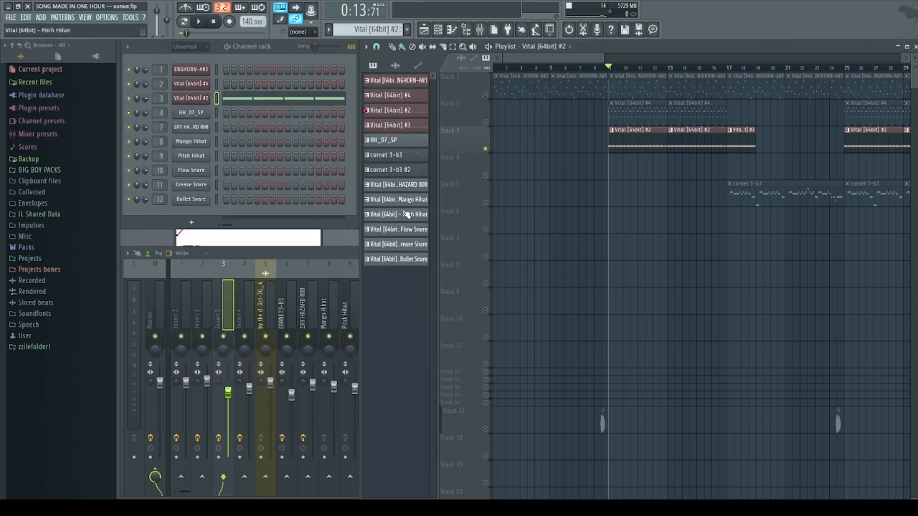
{"action": "left_click", "coordinate": [319, 243]}
{"action": "left_click", "coordinate": [319, 139]}
{"action": "left_click", "coordinate": [273, 283]}
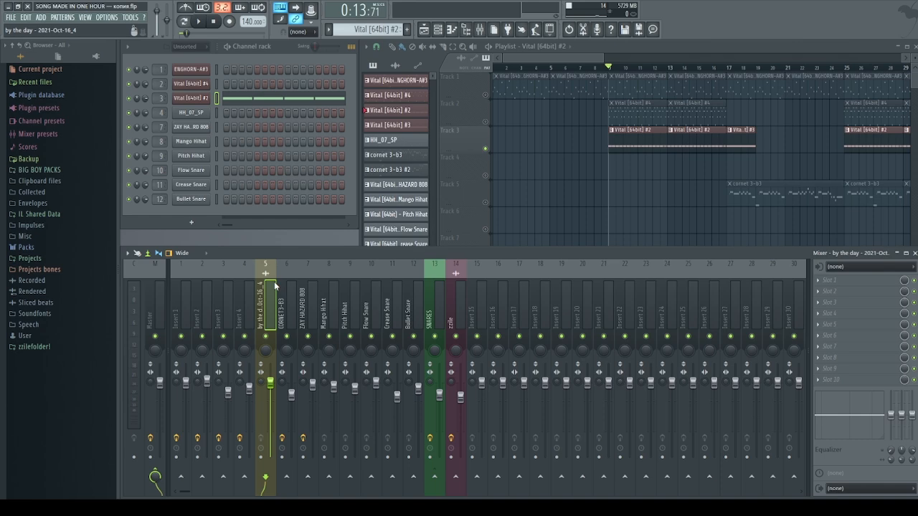
Select Insert 2, then Insert 3, and open Insert 3's Fruity parametric EQ 2
{"action": "left_click", "coordinate": [197, 295]}
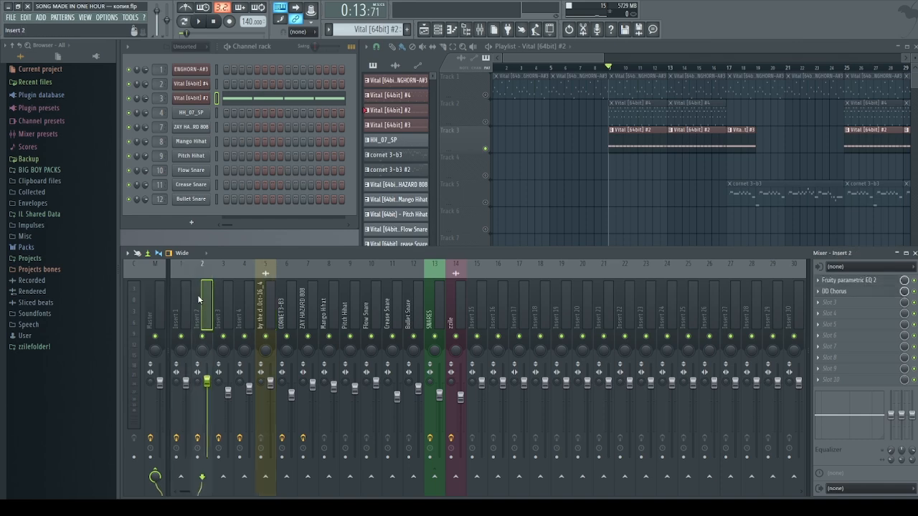
{"action": "left_click", "coordinate": [228, 294]}
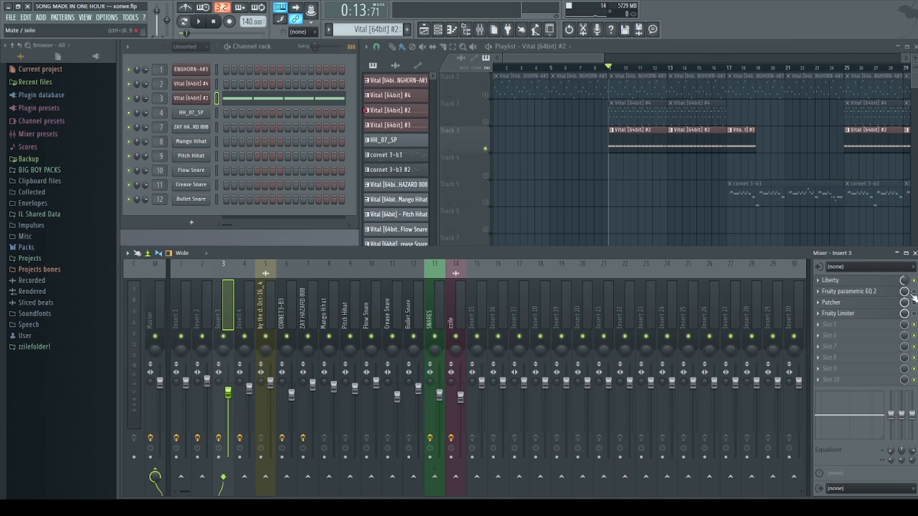
{"action": "left_click", "coordinate": [880, 292]}
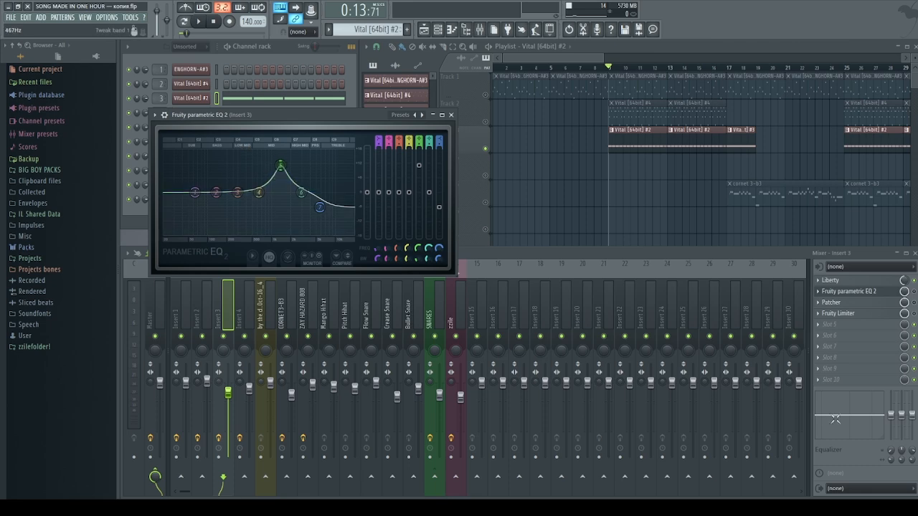
Open and close Insert 3's Patcher and Fruity Limiter windows
{"action": "left_click", "coordinate": [849, 304]}
{"action": "left_click", "coordinate": [849, 304]}
{"action": "left_click", "coordinate": [848, 304]}
{"action": "left_click", "coordinate": [848, 305]}
{"action": "left_click", "coordinate": [840, 314]}
{"action": "left_click", "coordinate": [839, 315]}
Play the song while watching the EQ's live spectrum, stop at bar 9, and close the EQ
{"action": "left_click", "coordinate": [494, 47]}
{"action": "key", "text": "space"}
{"action": "left_click", "coordinate": [223, 306]}
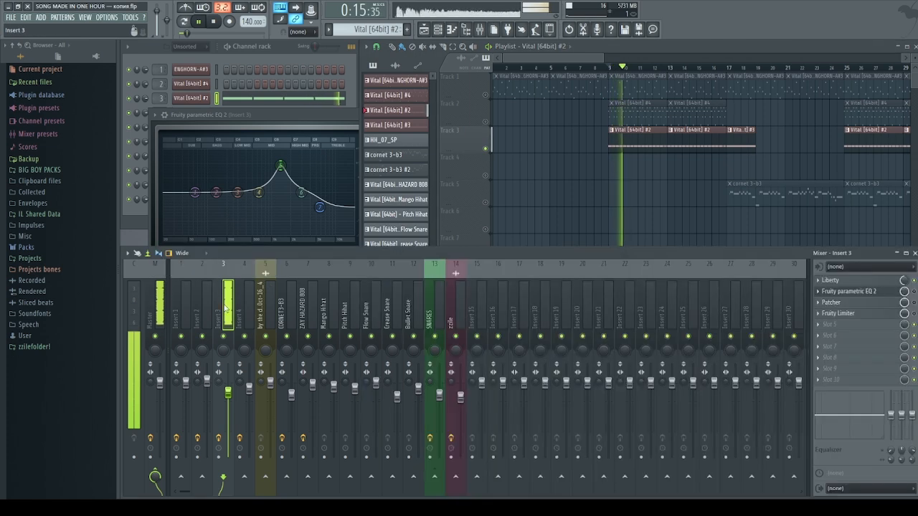
{"action": "left_click", "coordinate": [914, 291]}
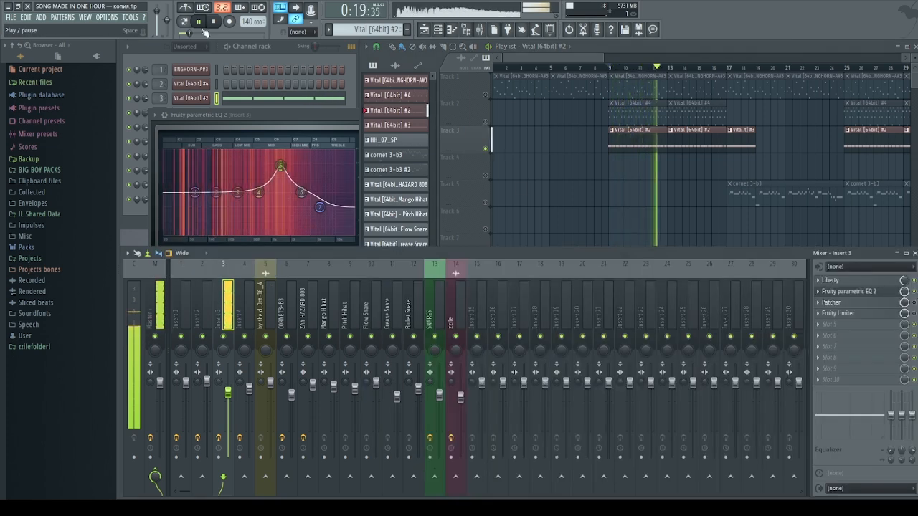
{"action": "left_click", "coordinate": [214, 23]}
{"action": "left_click", "coordinate": [311, 113]}
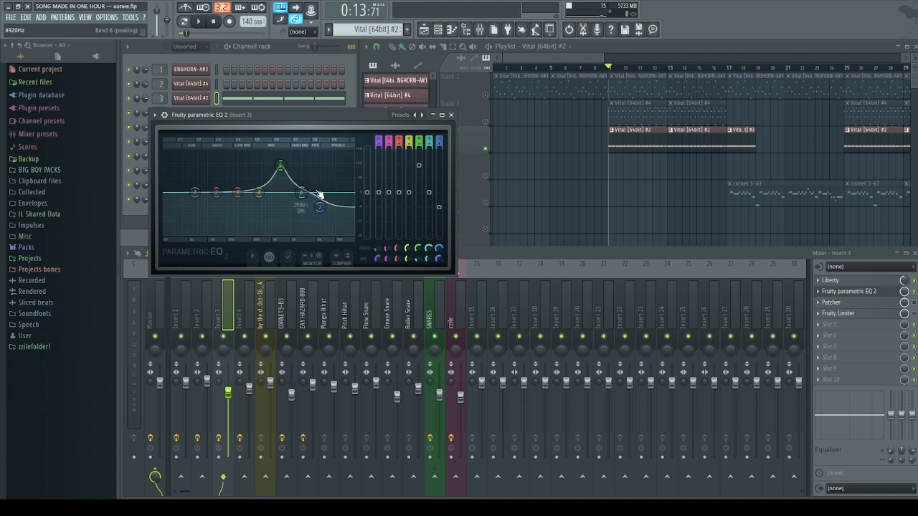
{"action": "left_click", "coordinate": [451, 114]}
Solo Track 2 in the playlist, play from bar 9, then unsolo so all tracks play
{"action": "right_click", "coordinate": [603, 178]}
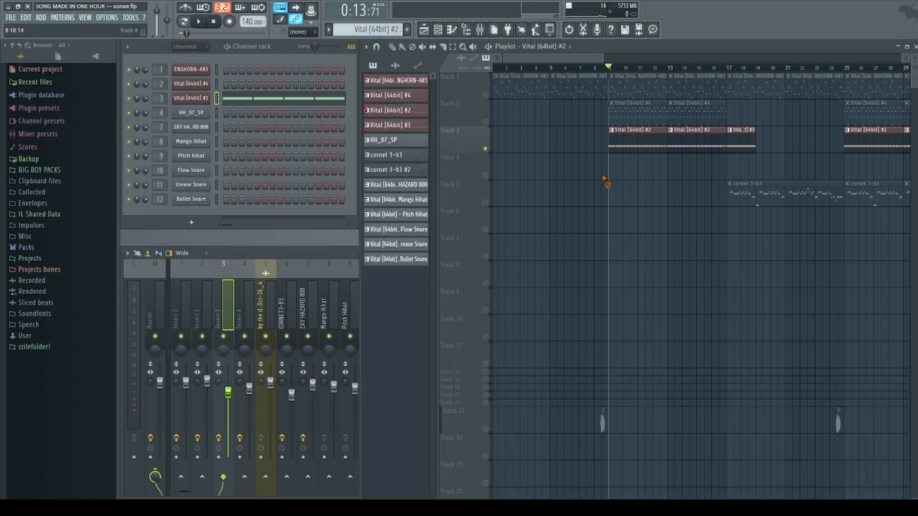
{"action": "right_click", "coordinate": [486, 123]}
{"action": "key", "text": "space"}
{"action": "key", "text": "space"}
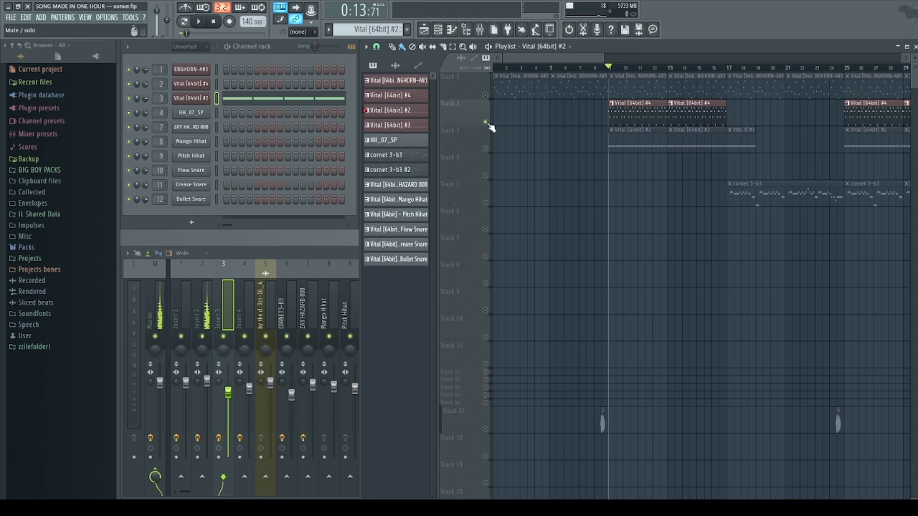
{"action": "right_click", "coordinate": [485, 124]}
Open the zzile sample's channel settings, routed to Insert 14, then close them
{"action": "left_click", "coordinate": [586, 69]}
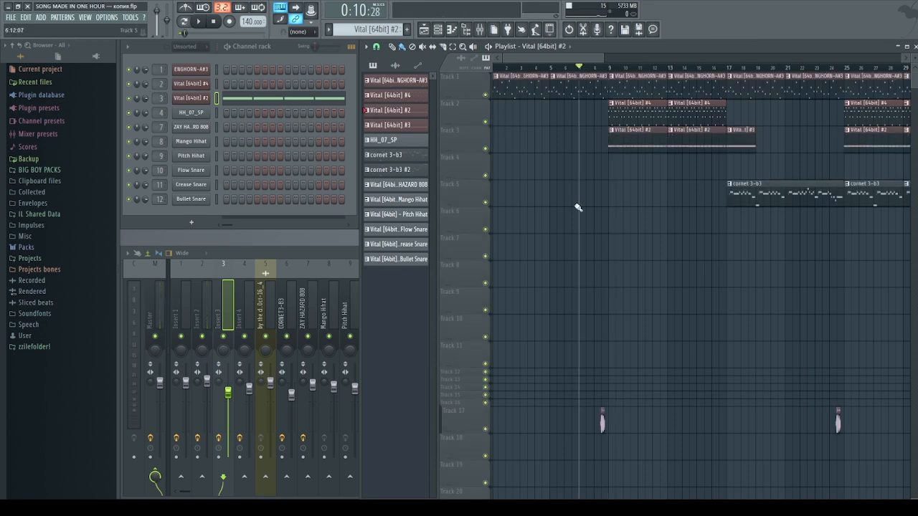
{"action": "double_click", "coordinate": [602, 422]}
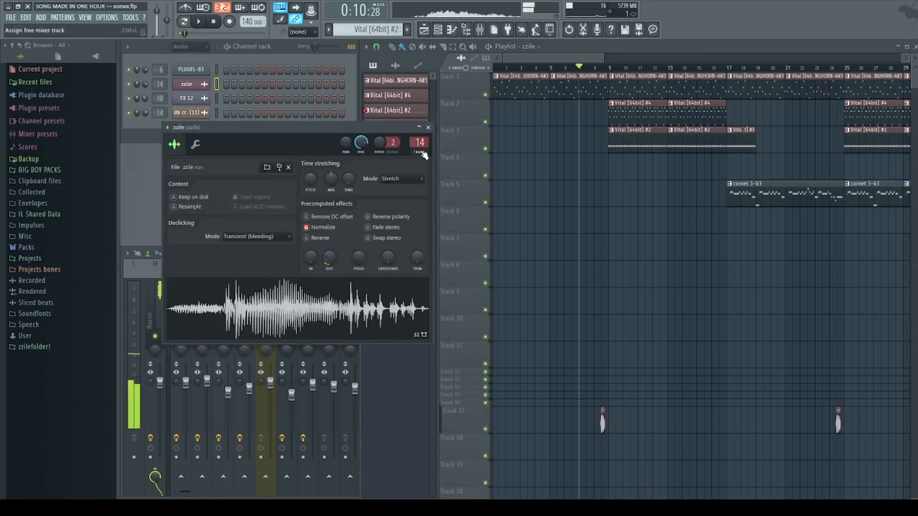
{"action": "left_click", "coordinate": [427, 127]}
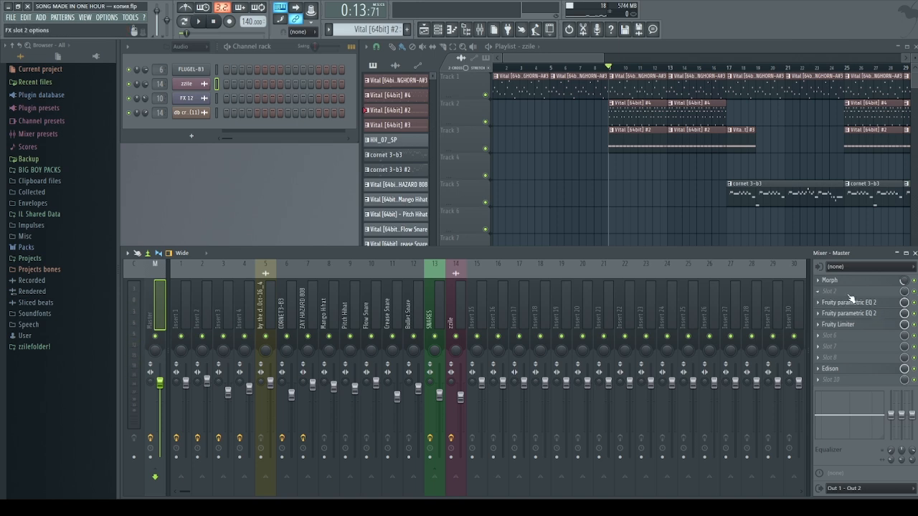
Open the Master's two Fruity parametric EQ 2 windows and its Fruity Limiter, arranged side by side
{"action": "scroll", "coordinate": [845, 303], "scroll_direction": "up", "scroll_amount": 1}
{"action": "scroll", "coordinate": [846, 314], "scroll_direction": "up", "scroll_amount": 2}
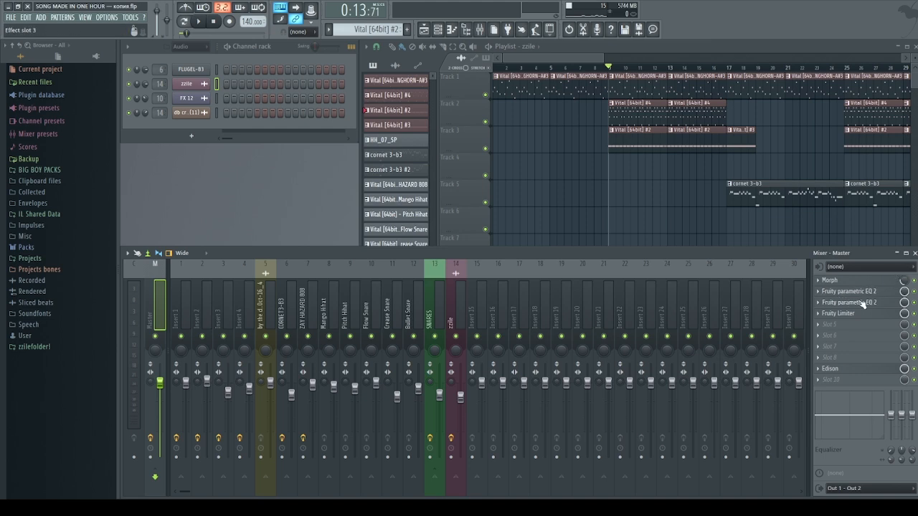
{"action": "left_click", "coordinate": [867, 292]}
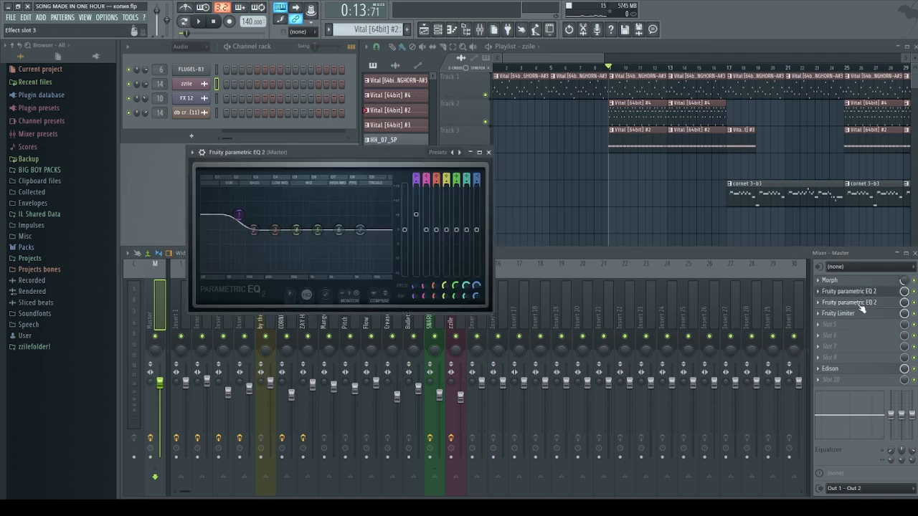
{"action": "left_click", "coordinate": [868, 304]}
{"action": "left_click_drag", "start_coordinate": [361, 152], "coordinate": [355, 258]}
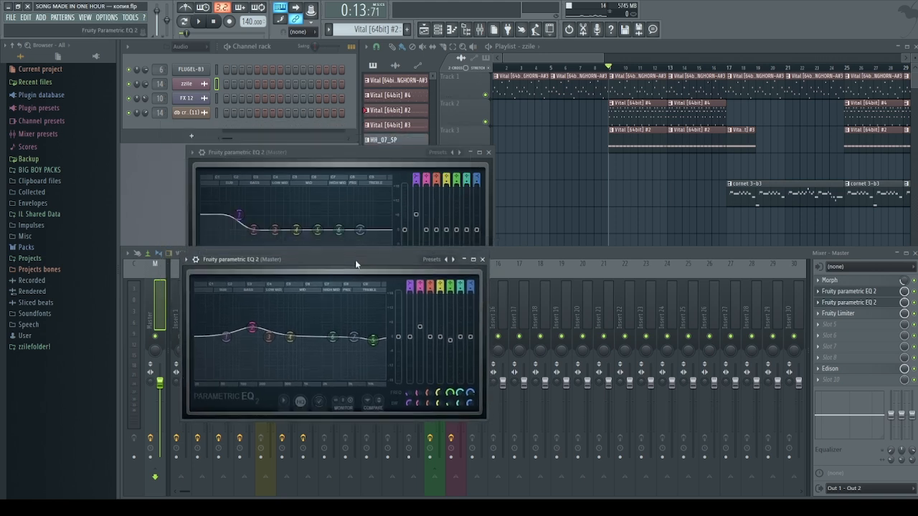
{"action": "left_click_drag", "start_coordinate": [362, 155], "coordinate": [362, 152]}
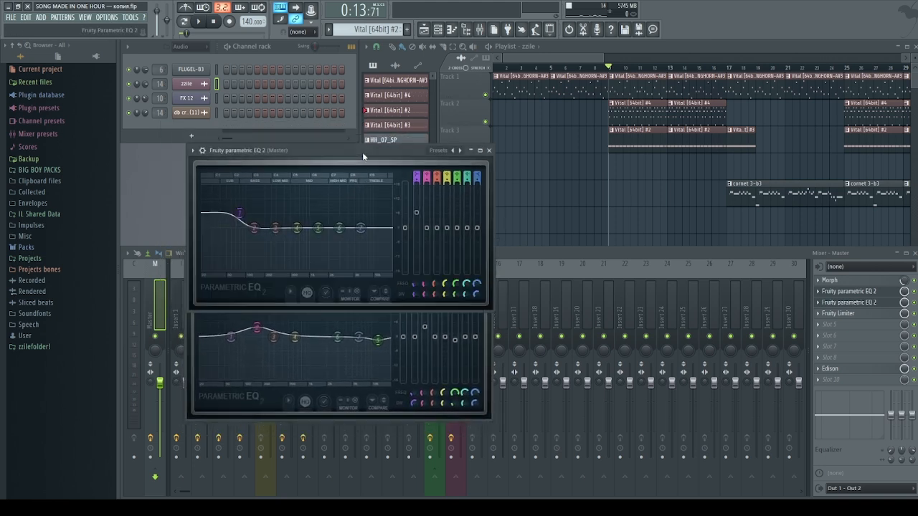
{"action": "left_click", "coordinate": [347, 419]}
{"action": "left_click_drag", "start_coordinate": [370, 266], "coordinate": [372, 287]}
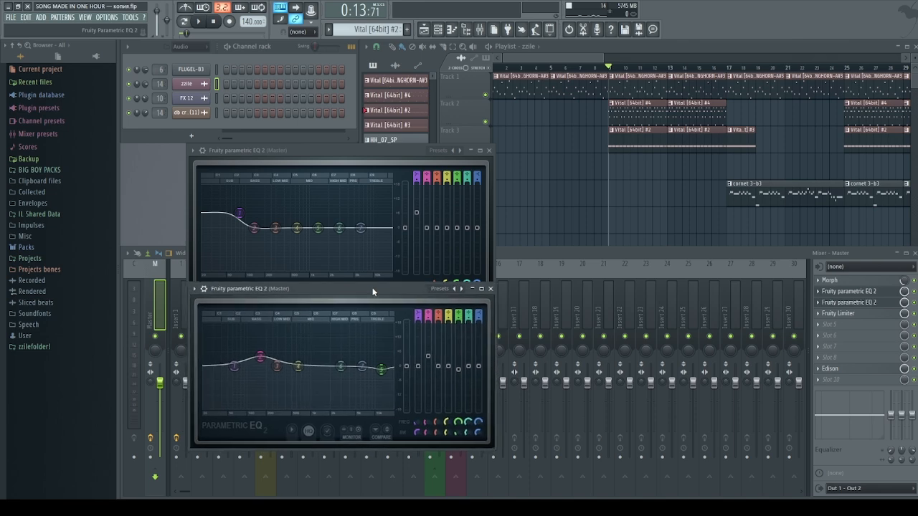
{"action": "left_click", "coordinate": [837, 314]}
{"action": "left_click_drag", "start_coordinate": [282, 109], "coordinate": [620, 160]}
Drag the master Fruity Limiter's GAIN knob up to 11.3 dB, then restore the full Mixer
{"action": "left_click", "coordinate": [450, 252]}
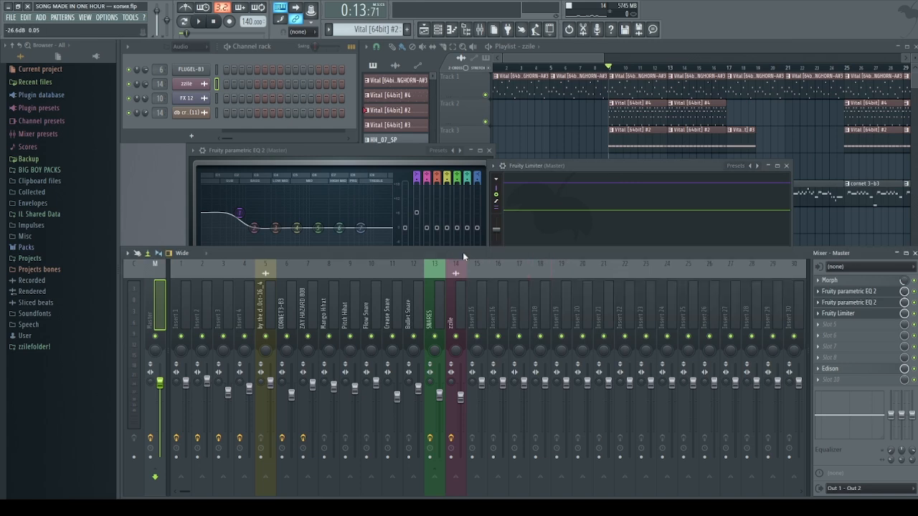
{"action": "left_click", "coordinate": [896, 253]}
{"action": "left_click_drag", "start_coordinate": [562, 165], "coordinate": [566, 154]}
{"action": "left_click", "coordinate": [508, 261]}
{"action": "left_click_drag", "start_coordinate": [508, 261], "coordinate": [570, 164]}
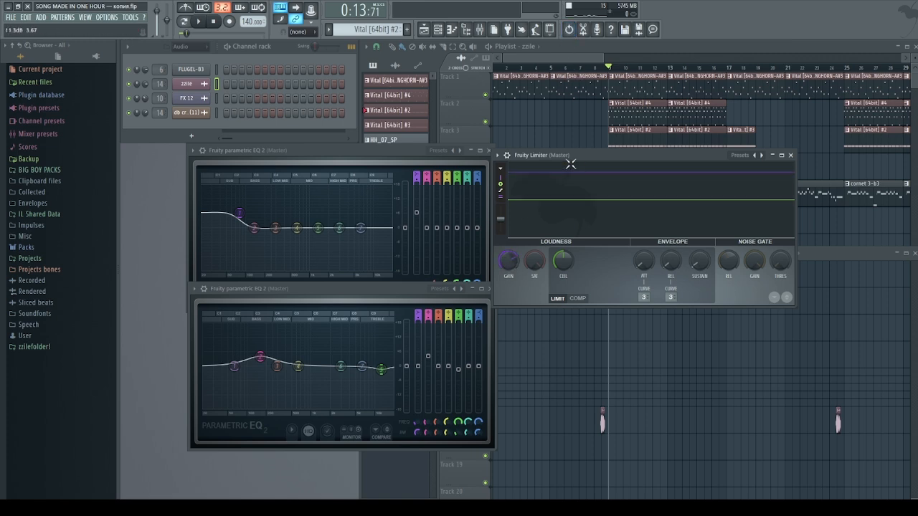
{"action": "left_click", "coordinate": [896, 255]}
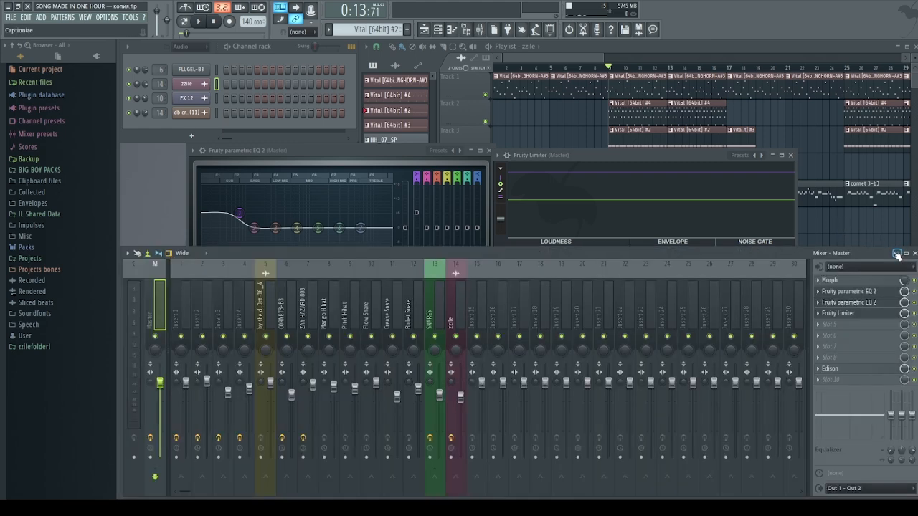
Move the song position to about bar 7 on the playlist ruler
{"action": "left_click", "coordinate": [550, 68]}
{"action": "left_click_drag", "start_coordinate": [551, 68], "coordinate": [581, 69]}
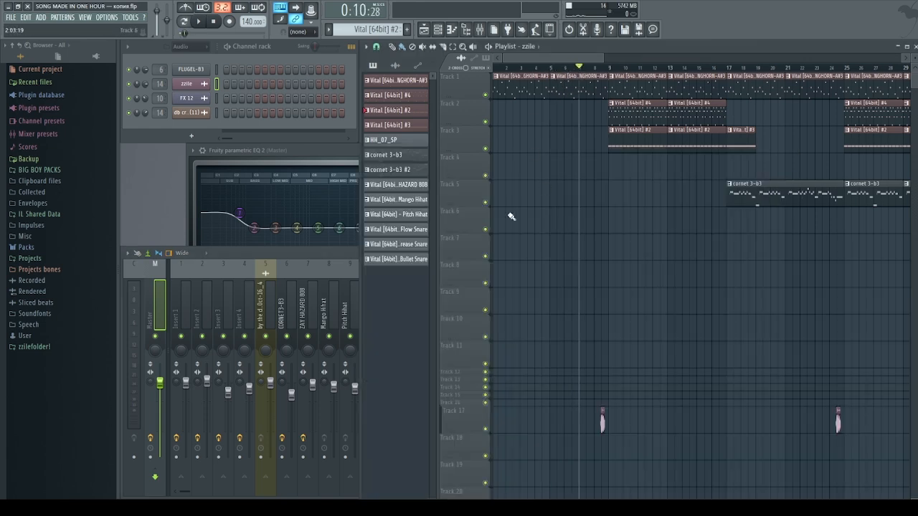
{"action": "left_click", "coordinate": [155, 287]}
Close the EQ and Fruity Limiter windows and play the song from the playlist
{"action": "left_click", "coordinate": [843, 291]}
{"action": "left_click", "coordinate": [845, 302]}
{"action": "left_click", "coordinate": [846, 301]}
{"action": "left_click", "coordinate": [846, 301]}
{"action": "left_click", "coordinate": [848, 313]}
{"action": "left_click", "coordinate": [497, 51]}
{"action": "key", "text": "space"}
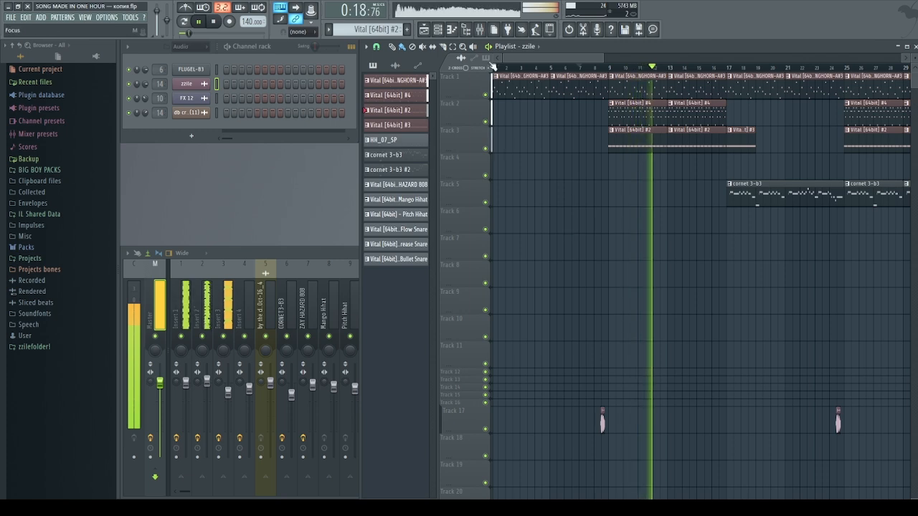
Stop playback and open the cornet 3-b3 clip's FLUGEL-B3 melody in the Piano roll
{"action": "left_click", "coordinate": [488, 47]}
{"action": "scroll", "coordinate": [668, 148], "scroll_direction": "down", "scroll_amount": 3}
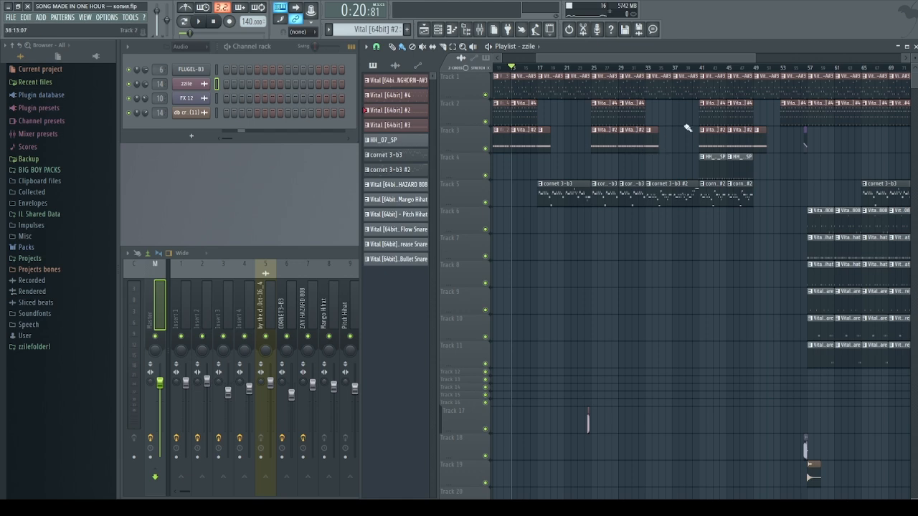
{"action": "left_click_drag", "start_coordinate": [745, 73], "coordinate": [498, 141]}
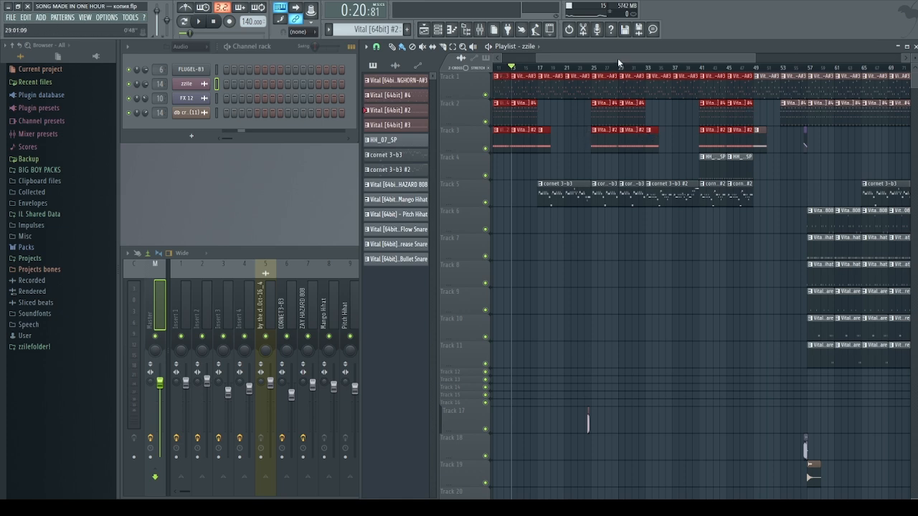
{"action": "left_click_drag", "start_coordinate": [618, 58], "coordinate": [603, 60]}
{"action": "right_click", "coordinate": [587, 174]}
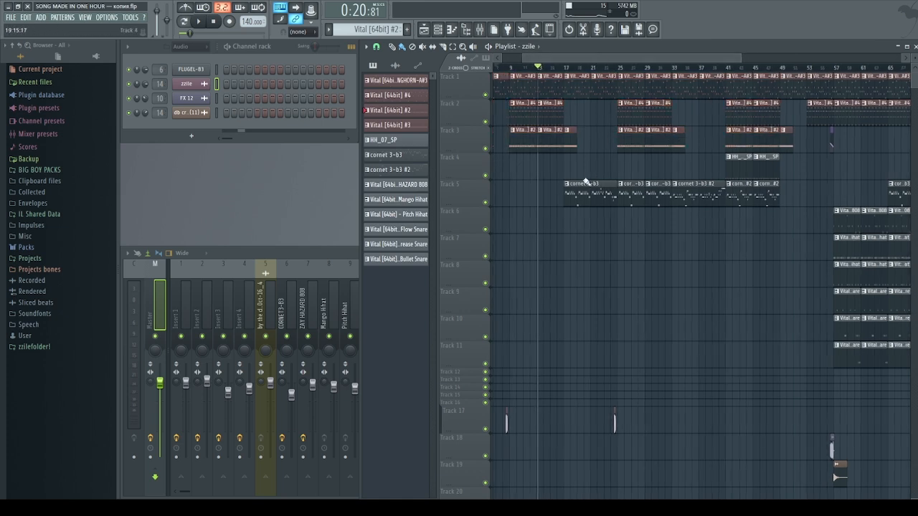
{"action": "scroll", "coordinate": [585, 182], "scroll_direction": "up", "scroll_amount": 2, "text": "ctrl"}
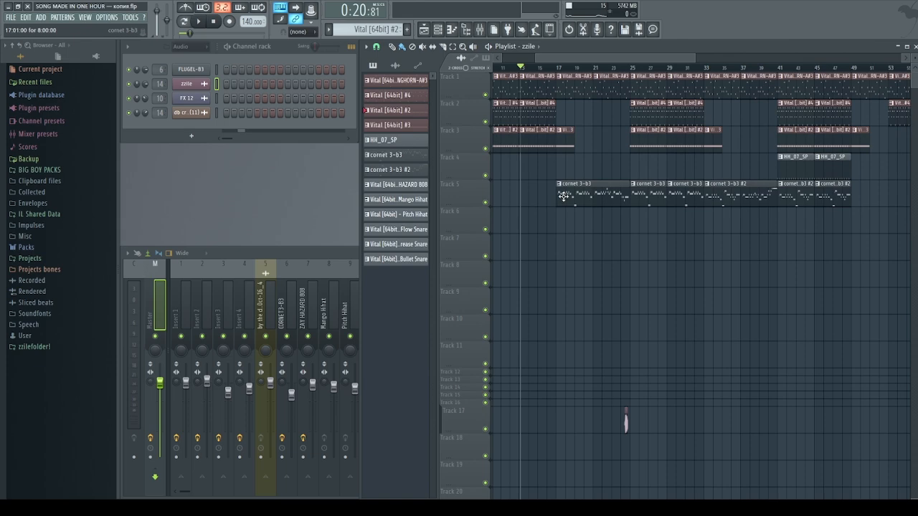
{"action": "double_click", "coordinate": [561, 189]}
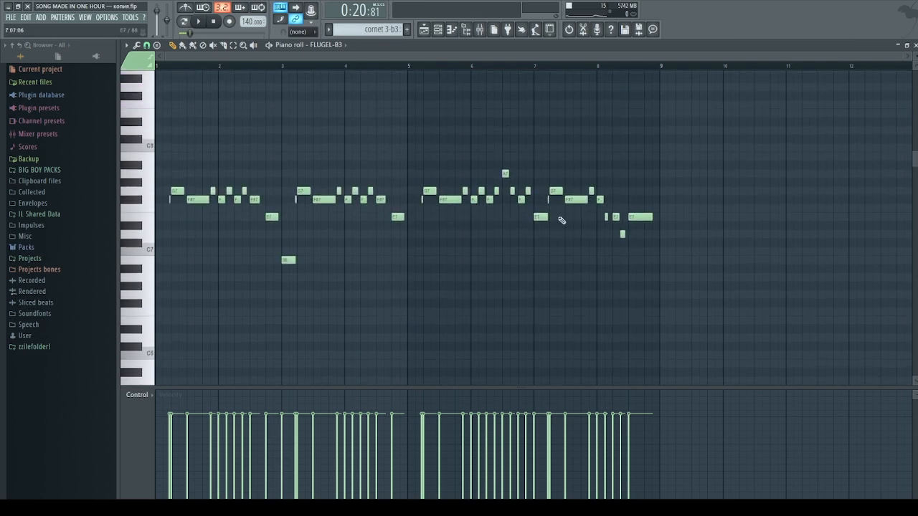
Enable Mono polyphony in the FLUGEL-B3 channel settings
{"action": "right_click", "coordinate": [340, 45]}
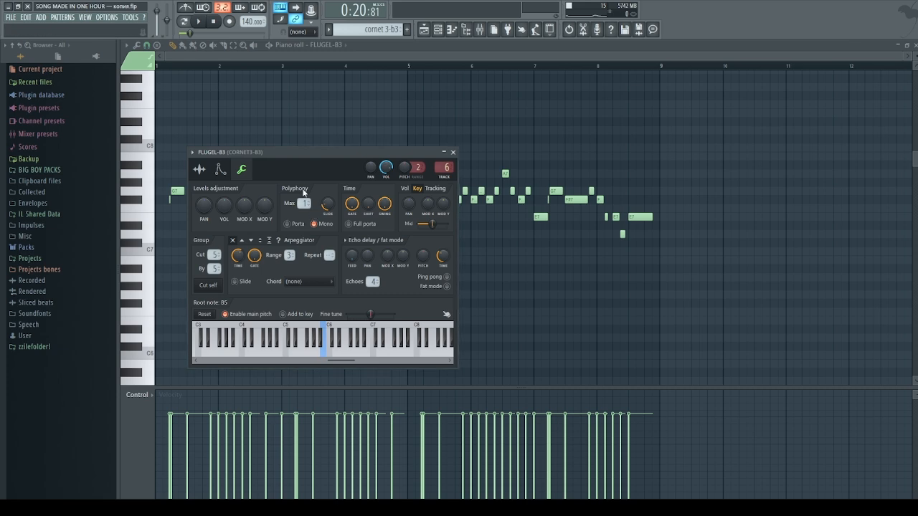
{"action": "left_click", "coordinate": [314, 223]}
{"action": "left_click", "coordinate": [452, 152]}
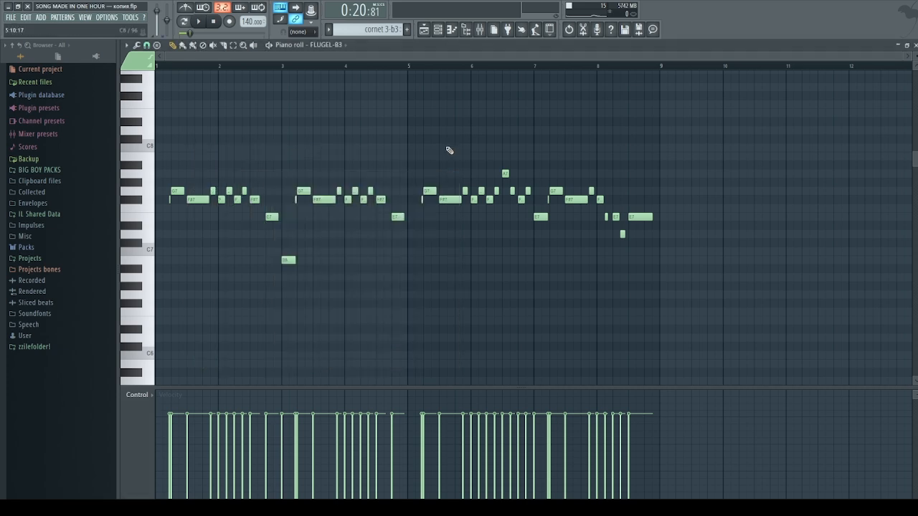
Audition the cornet melody and select the G7 note and the two notes near bar 3
{"action": "key", "text": "c"}
{"action": "key", "text": "g"}
{"action": "key", "text": "b"}
{"action": "key", "text": "g"}
{"action": "key", "text": "c"}
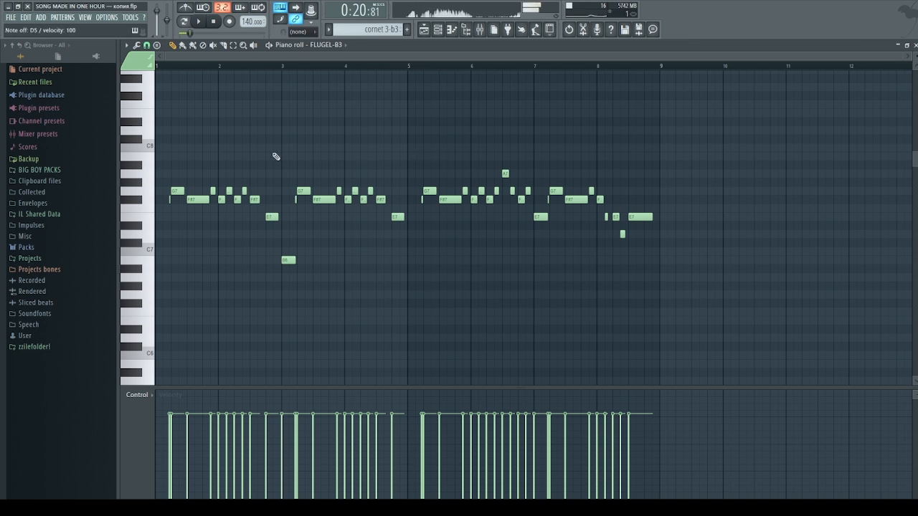
{"action": "scroll", "coordinate": [209, 182], "scroll_direction": "up", "scroll_amount": 5}
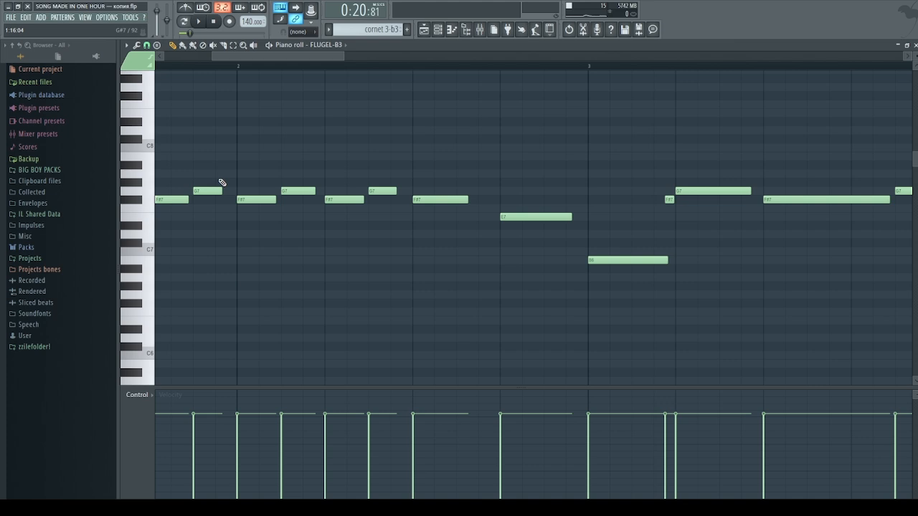
{"action": "scroll", "coordinate": [219, 182], "scroll_direction": "up", "scroll_amount": 3}
{"action": "left_click_drag", "start_coordinate": [213, 179], "coordinate": [228, 232]}
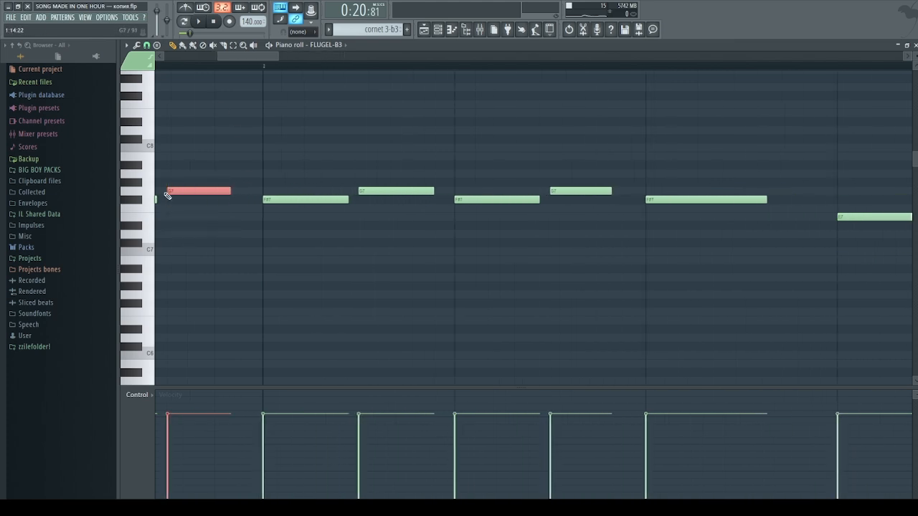
{"action": "scroll", "coordinate": [223, 177], "scroll_direction": "down", "scroll_amount": 3}
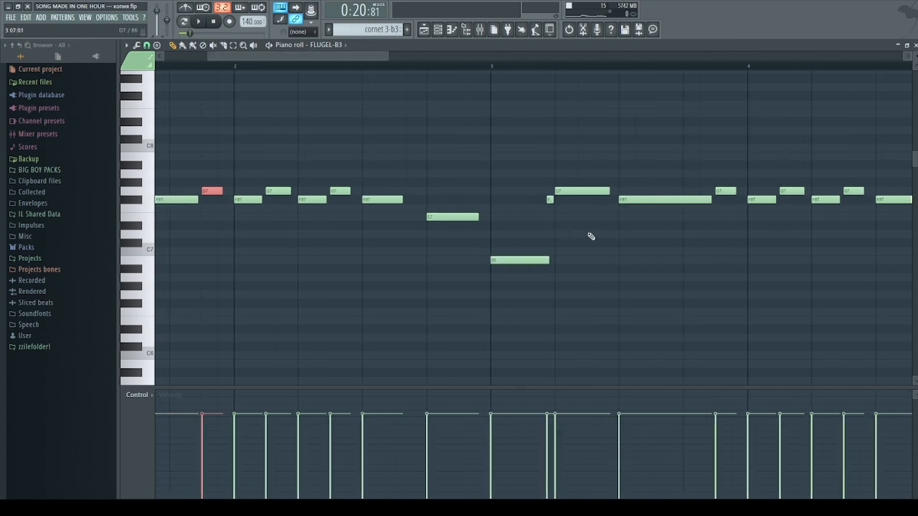
{"action": "scroll", "coordinate": [571, 236], "scroll_direction": "up", "scroll_amount": 3}
{"action": "left_click_drag", "start_coordinate": [465, 284], "coordinate": [465, 285]}
{"action": "scroll", "coordinate": [499, 242], "scroll_direction": "up", "scroll_amount": 3}
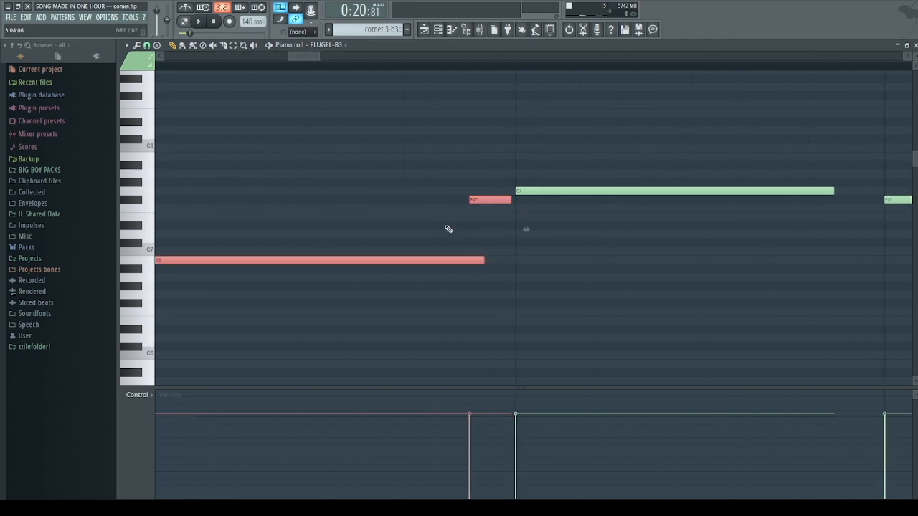
Recheck the FLUGEL-B3 channel settings, deselect the notes, and close the Piano roll
{"action": "left_click", "coordinate": [329, 45]}
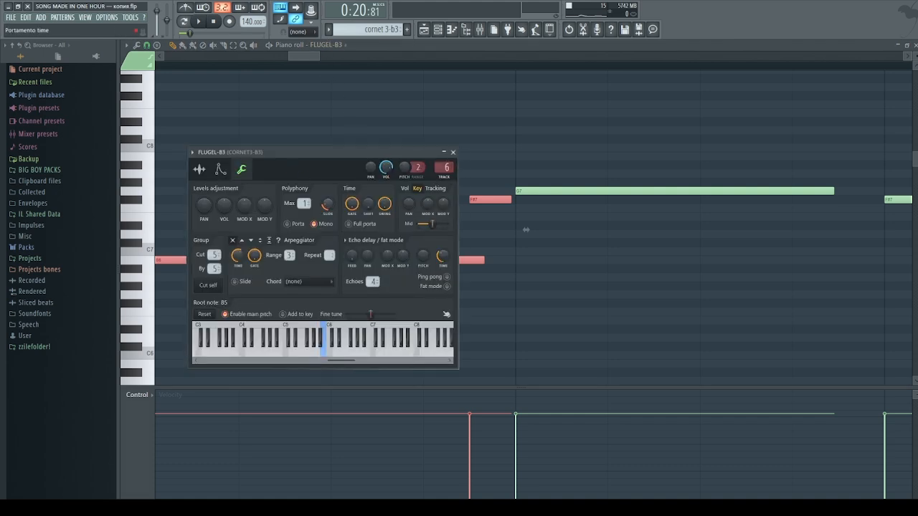
{"action": "left_click", "coordinate": [456, 152]}
{"action": "key", "text": "ctrl+d"}
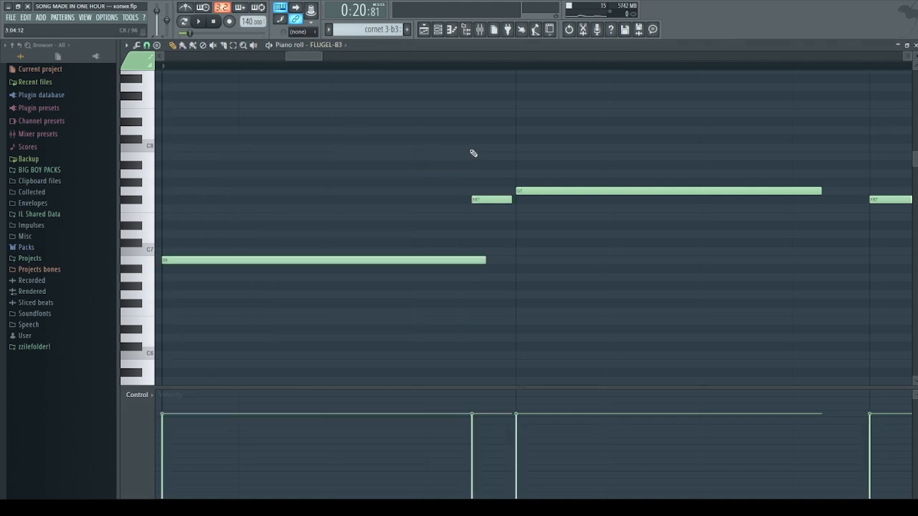
{"action": "scroll", "coordinate": [471, 151], "scroll_direction": "down", "scroll_amount": 6}
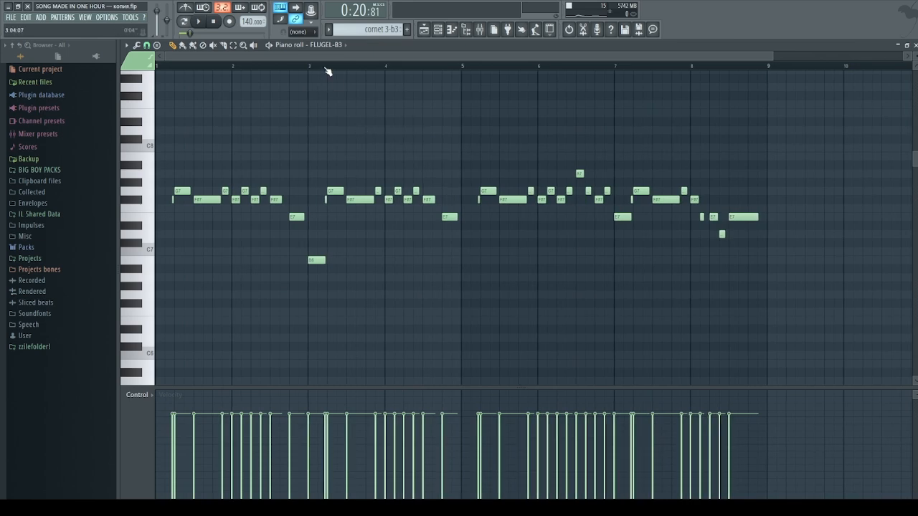
{"action": "left_click", "coordinate": [914, 44]}
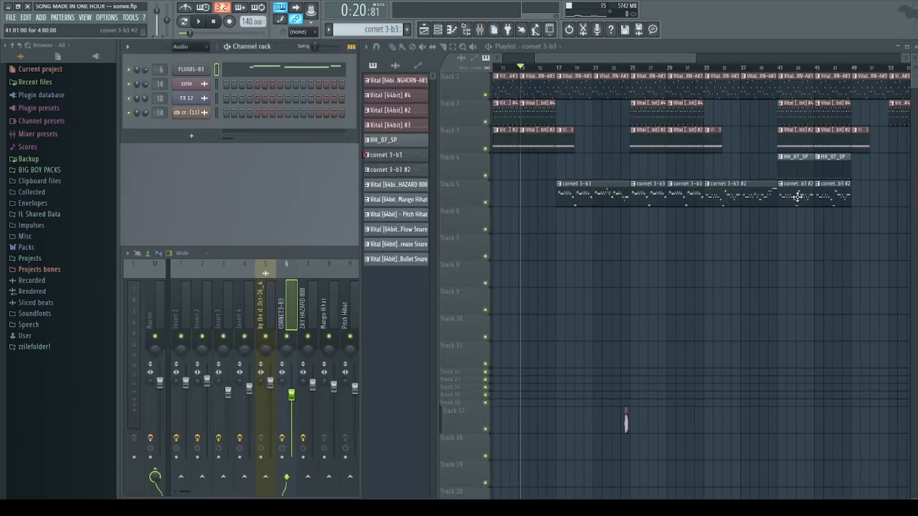
{"action": "left_click", "coordinate": [557, 68]}
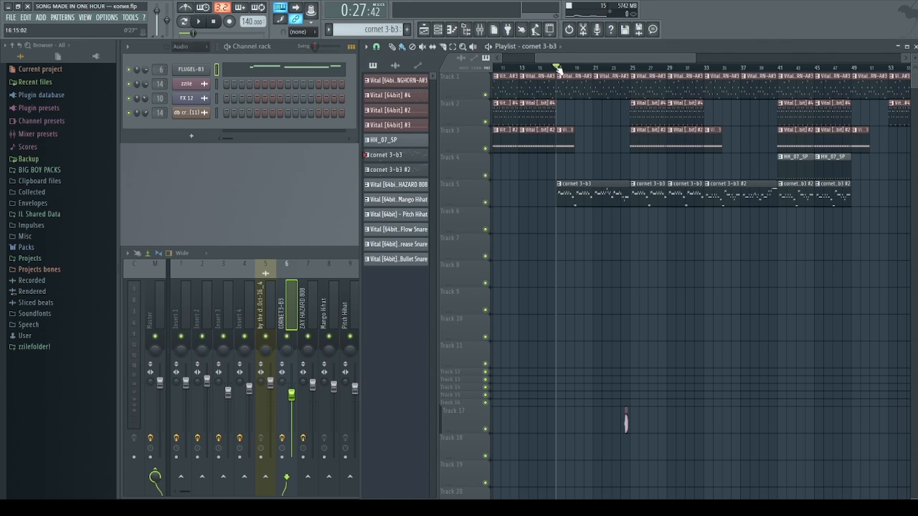
{"action": "right_click", "coordinate": [491, 203]}
{"action": "key", "text": "space"}
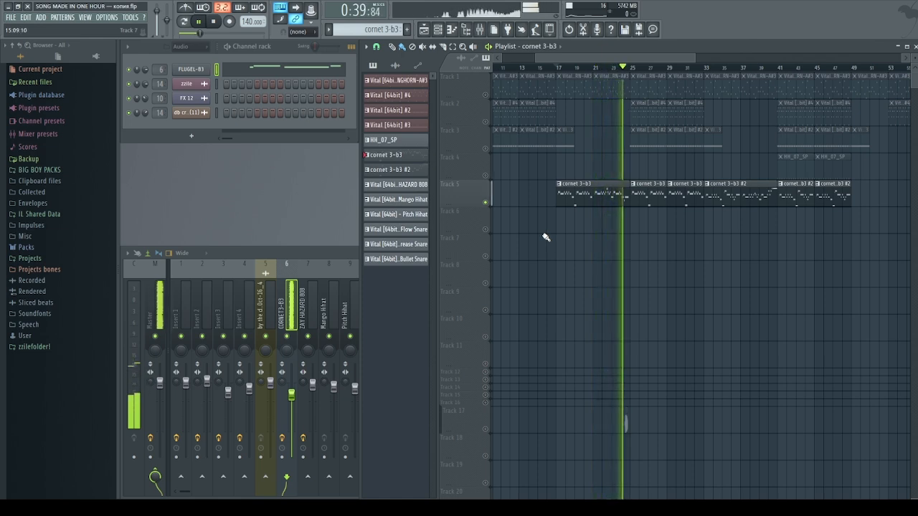
{"action": "key", "text": "space"}
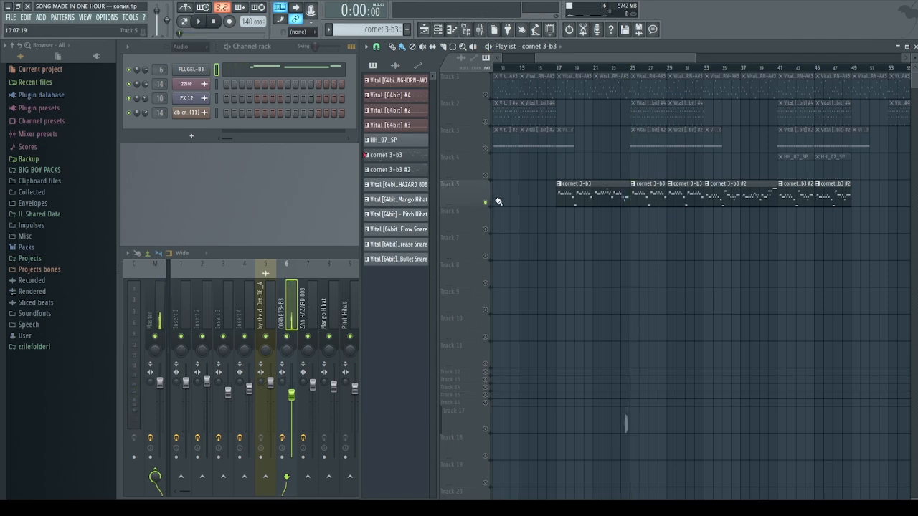
{"action": "right_click", "coordinate": [484, 202]}
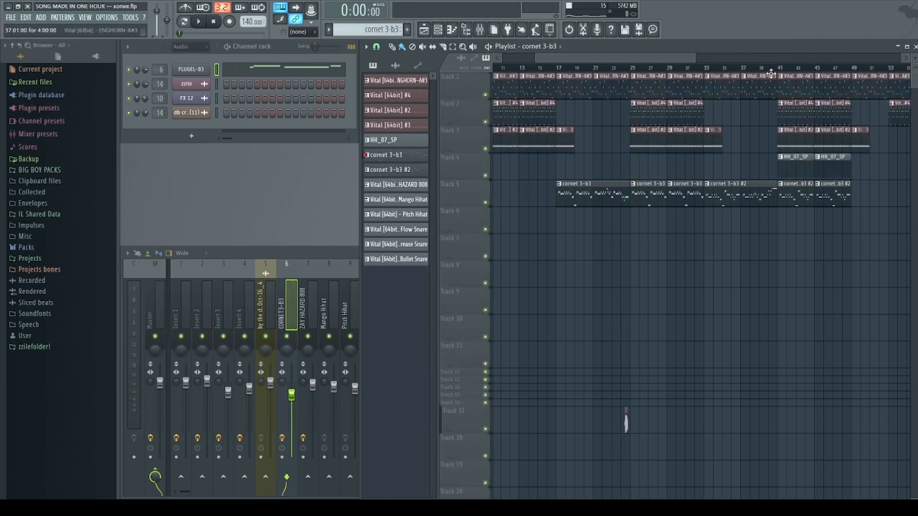
Locate the HH_07_SP sample in the browser from its channel settings and preview it
{"action": "double_click", "coordinate": [790, 167]}
{"action": "scroll", "coordinate": [362, 246], "scroll_direction": "down", "scroll_amount": 7}
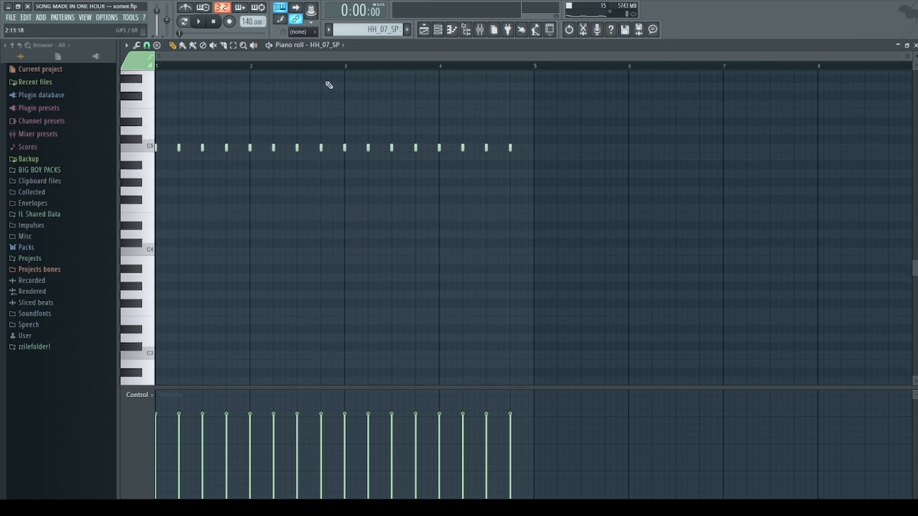
{"action": "right_click", "coordinate": [334, 47]}
{"action": "left_click", "coordinate": [156, 172]}
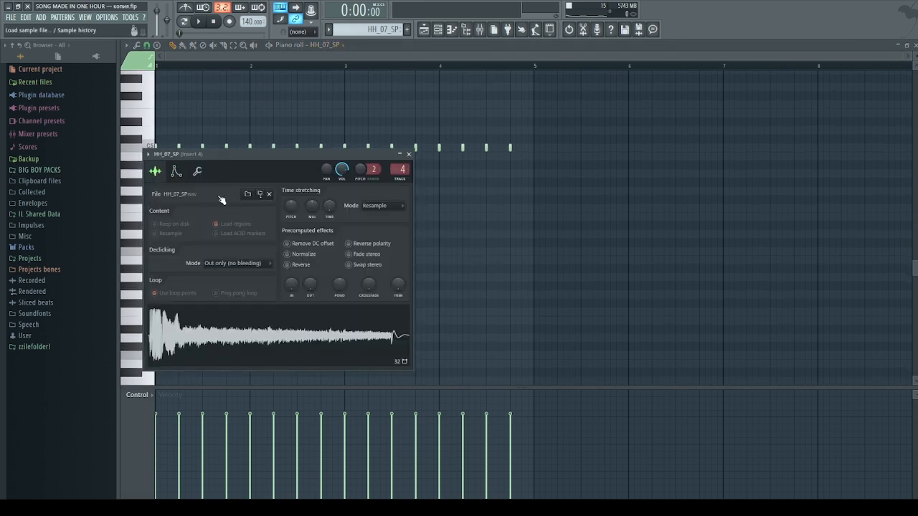
{"action": "left_click", "coordinate": [261, 195]}
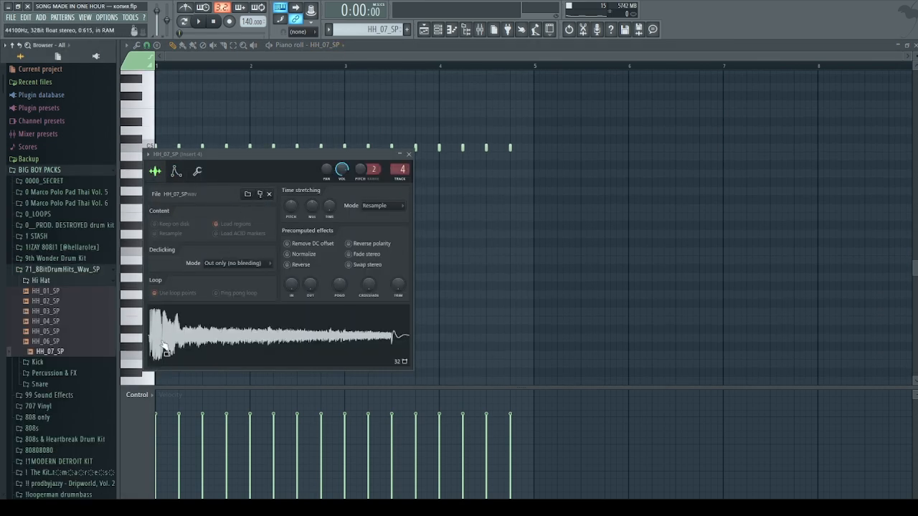
{"action": "left_click", "coordinate": [70, 352]}
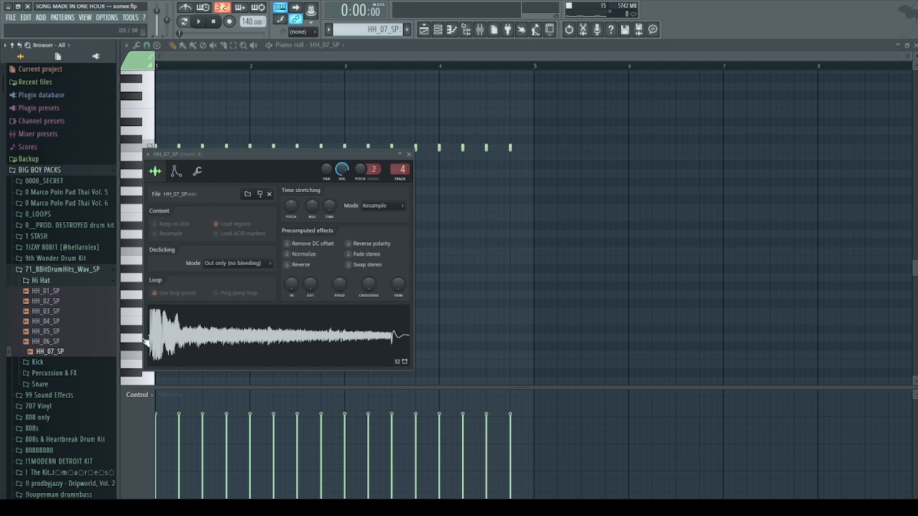
{"action": "left_click", "coordinate": [176, 171]}
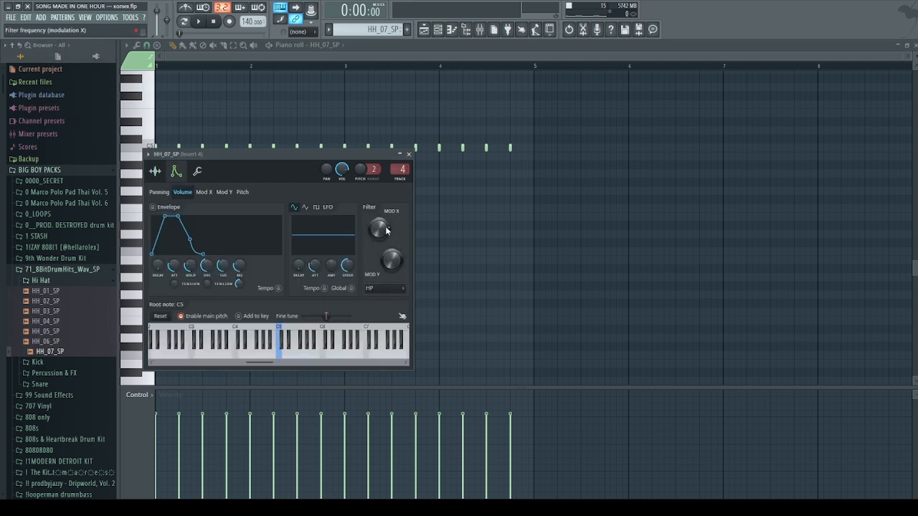
{"action": "left_click", "coordinate": [409, 155]}
Play the hi-hat pattern in pattern mode, stop it, and close the Piano roll
{"action": "left_click", "coordinate": [183, 21]}
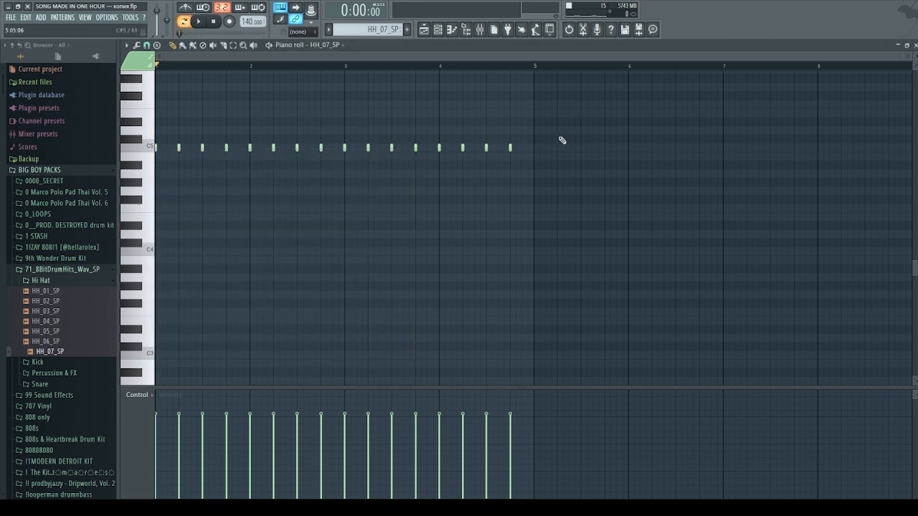
{"action": "left_click", "coordinate": [198, 21]}
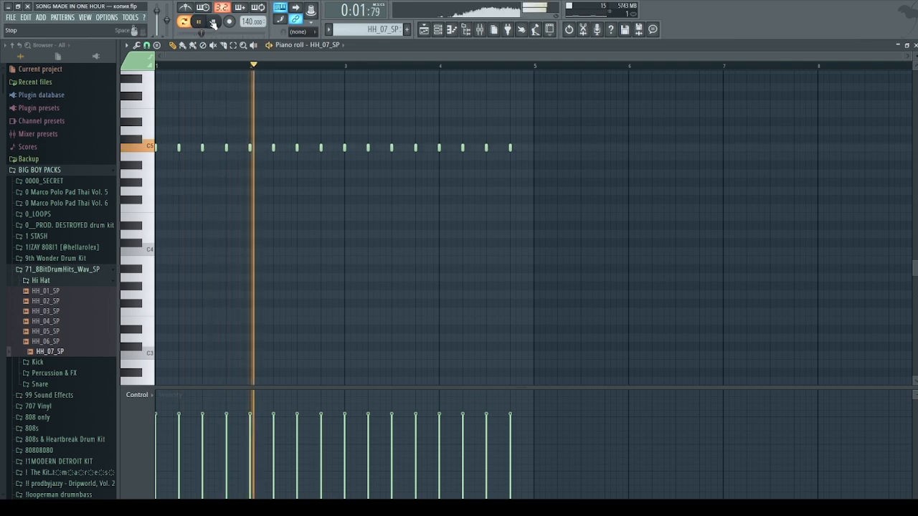
{"action": "left_click", "coordinate": [213, 21]}
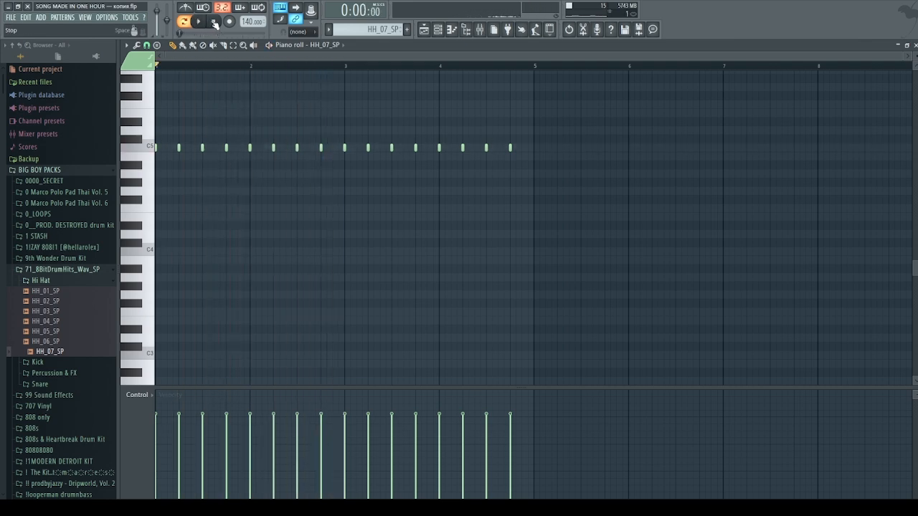
{"action": "left_click", "coordinate": [906, 44]}
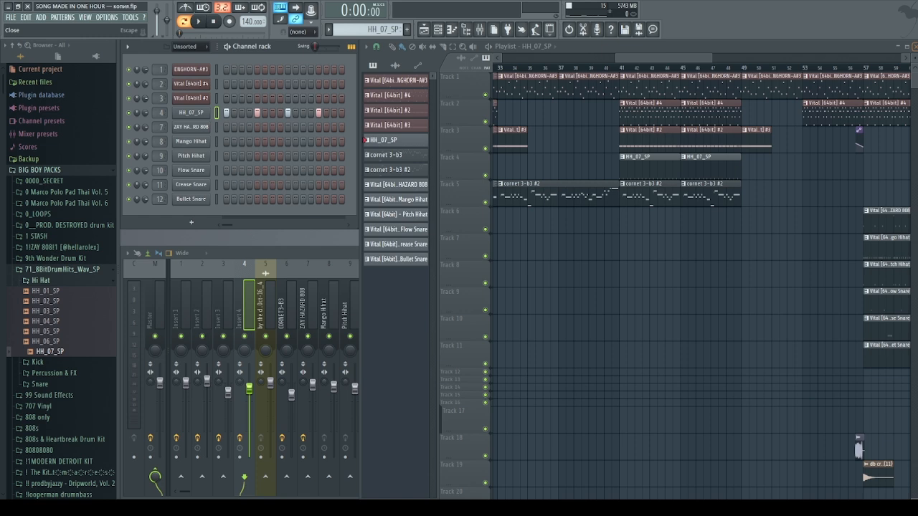
Play the arrangement from around bar 41, then stop
{"action": "left_click", "coordinate": [607, 71]}
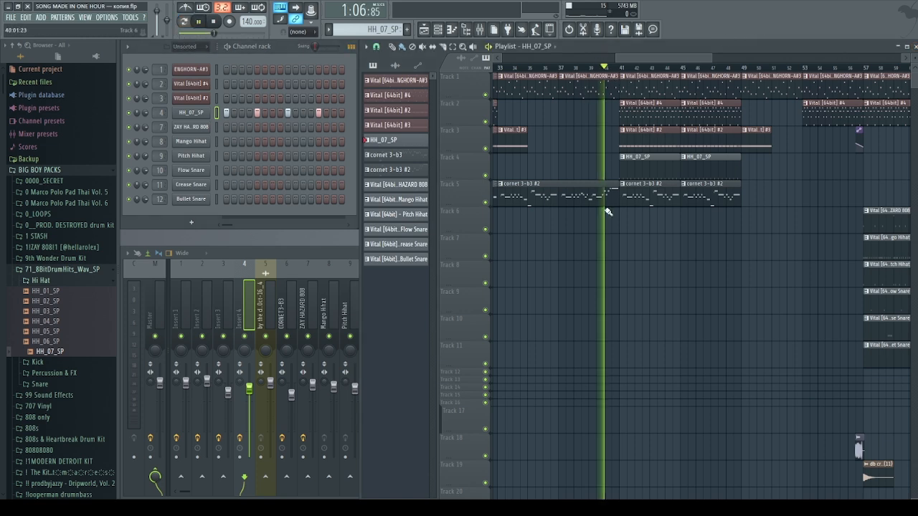
{"action": "key", "text": "space"}
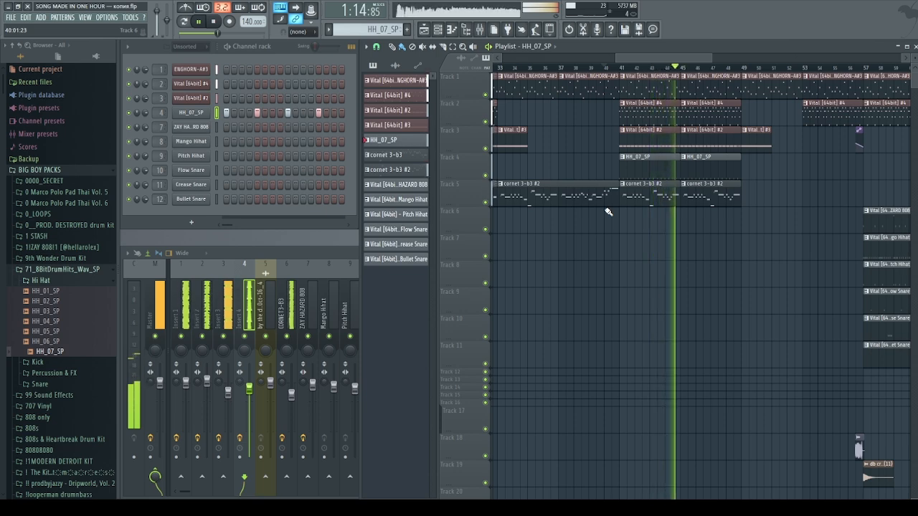
{"action": "key", "text": "space"}
{"action": "scroll", "coordinate": [615, 229], "scroll_direction": "down", "scroll_amount": 4}
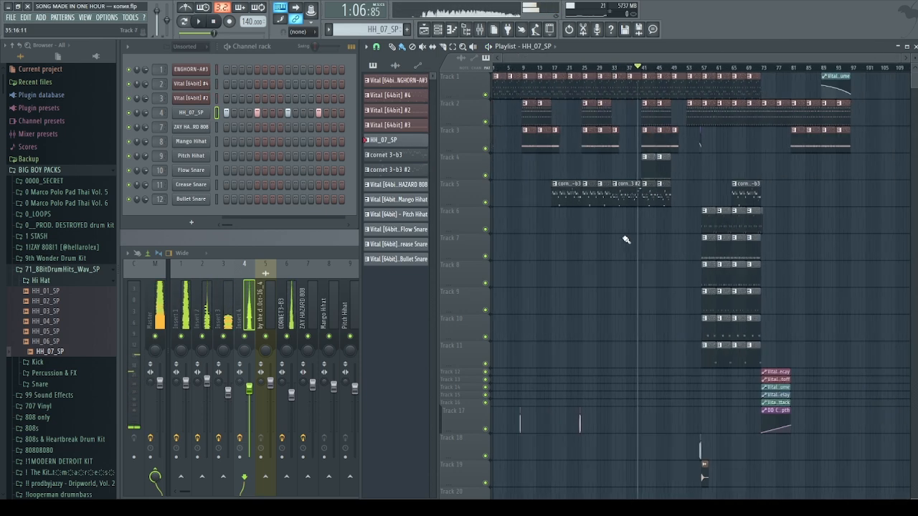
{"action": "scroll", "coordinate": [623, 239], "scroll_direction": "up", "scroll_amount": 4}
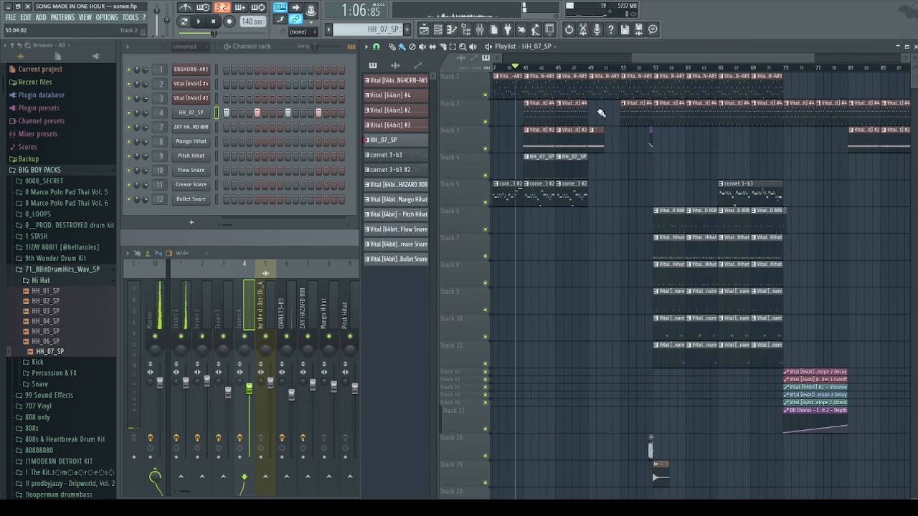
Move to bar 49, select and deselect clips, then open the ZAY HAZARD 808 clip's notes
{"action": "left_click", "coordinate": [595, 69]}
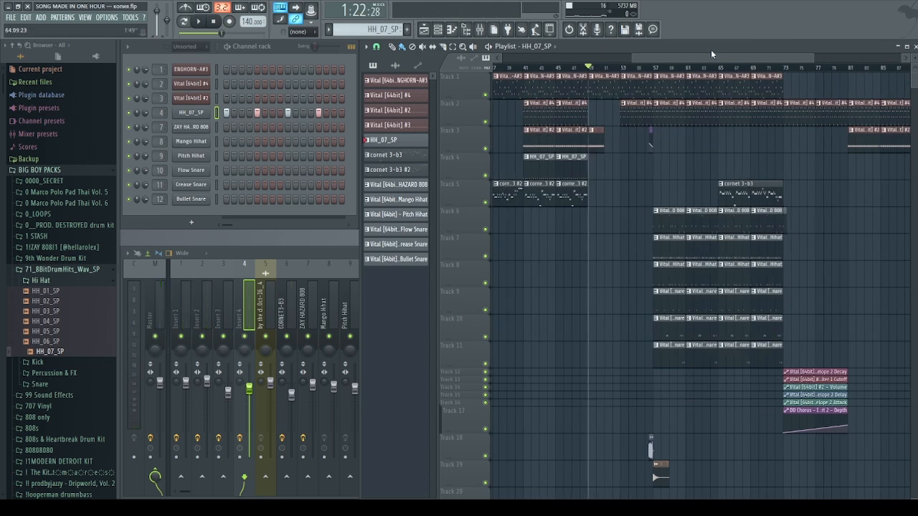
{"action": "scroll", "coordinate": [698, 55], "scroll_direction": "right", "scroll_amount": 4}
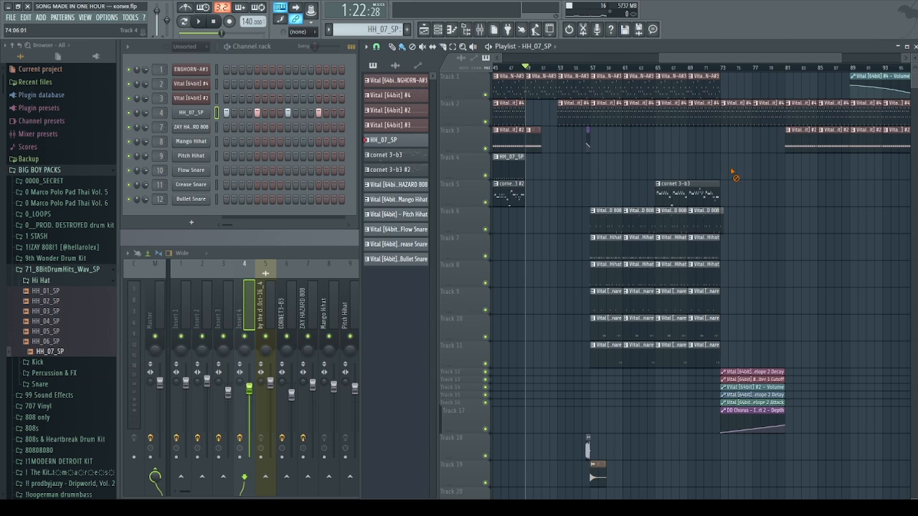
{"action": "scroll", "coordinate": [693, 60], "scroll_direction": "left", "scroll_amount": 20}
{"action": "left_click_drag", "start_coordinate": [871, 78], "coordinate": [305, 311]}
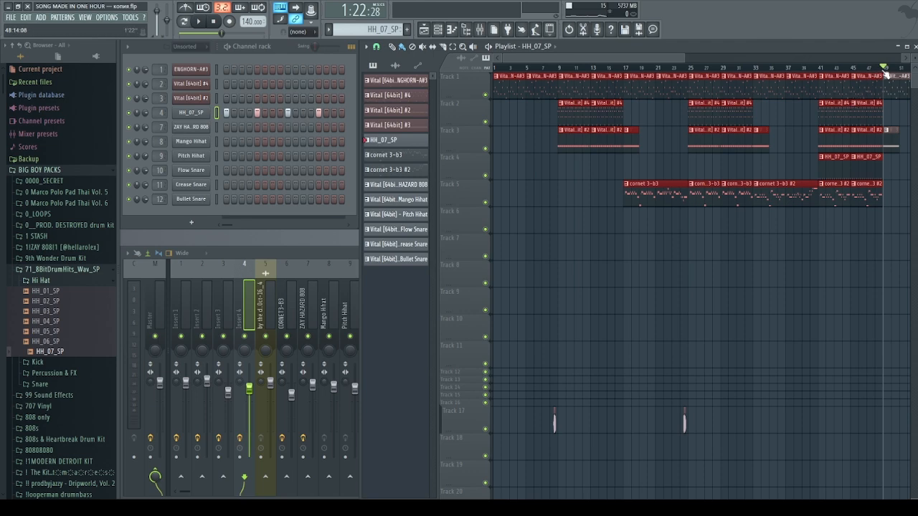
{"action": "scroll", "coordinate": [830, 60], "scroll_direction": "right", "scroll_amount": 6}
{"action": "scroll", "coordinate": [562, 179], "scroll_direction": "up", "scroll_amount": 2}
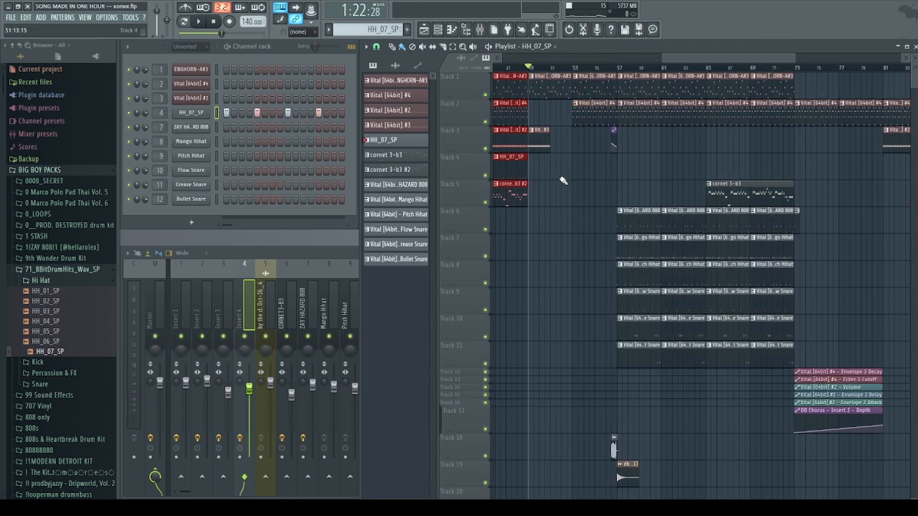
{"action": "right_click", "coordinate": [561, 181]}
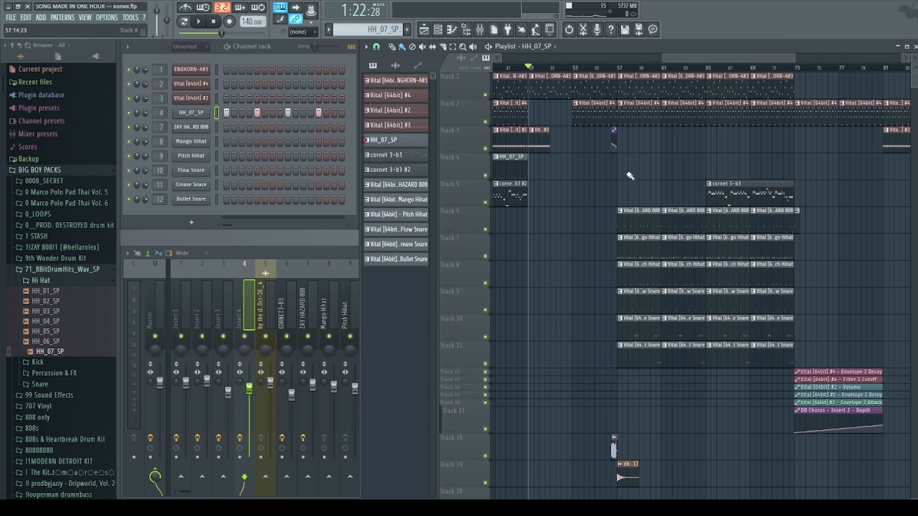
{"action": "double_click", "coordinate": [623, 224]}
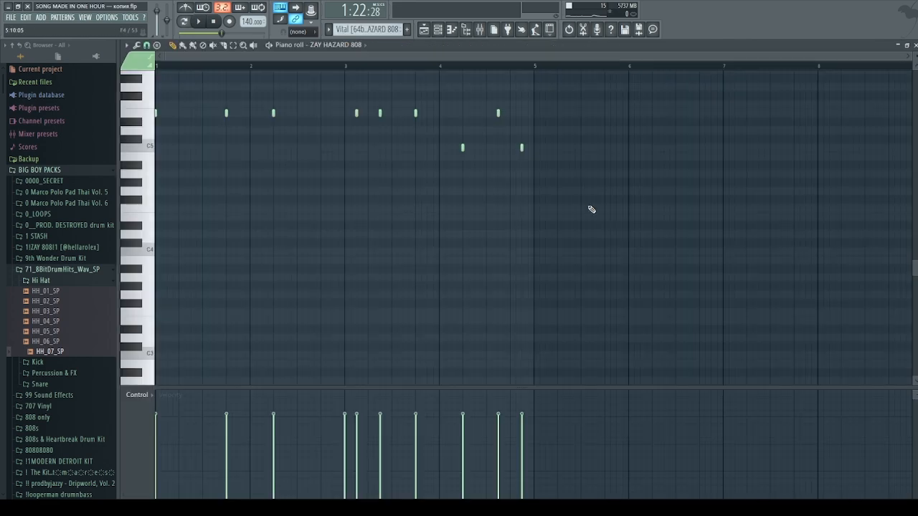
{"action": "scroll", "coordinate": [572, 203], "scroll_direction": "down", "scroll_amount": 1}
{"action": "left_click", "coordinate": [17, 277]}
{"action": "scroll", "coordinate": [159, 214], "scroll_direction": "up", "scroll_amount": 5}
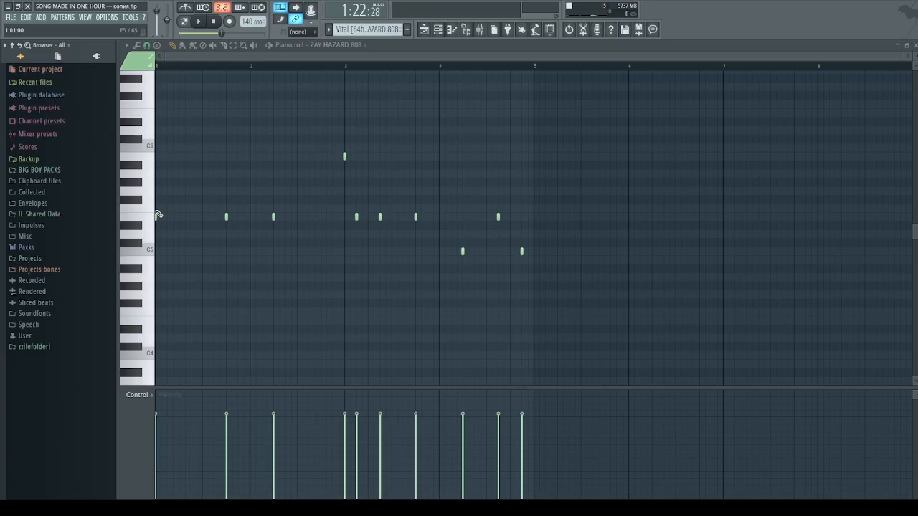
{"action": "left_click", "coordinate": [339, 45]}
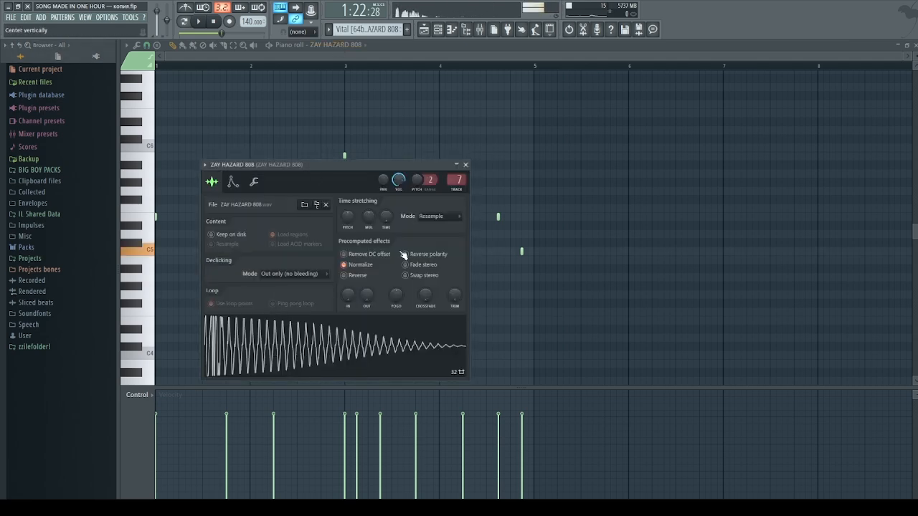
{"action": "key", "text": "Escape"}
{"action": "left_click", "coordinate": [184, 23]}
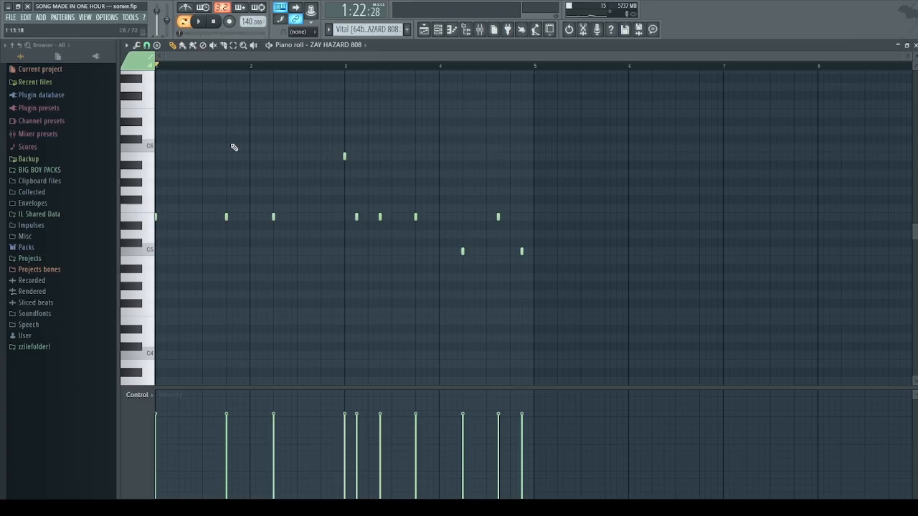
{"action": "key", "text": "space"}
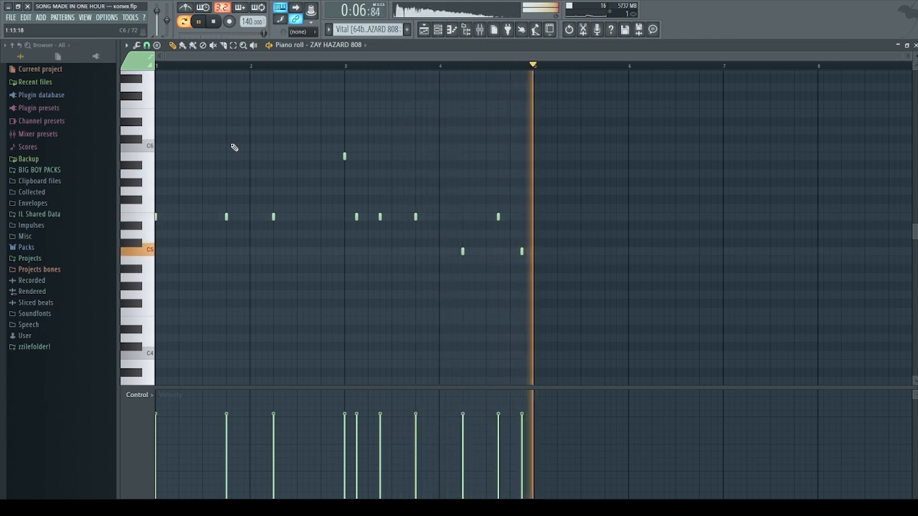
{"action": "key", "text": "space"}
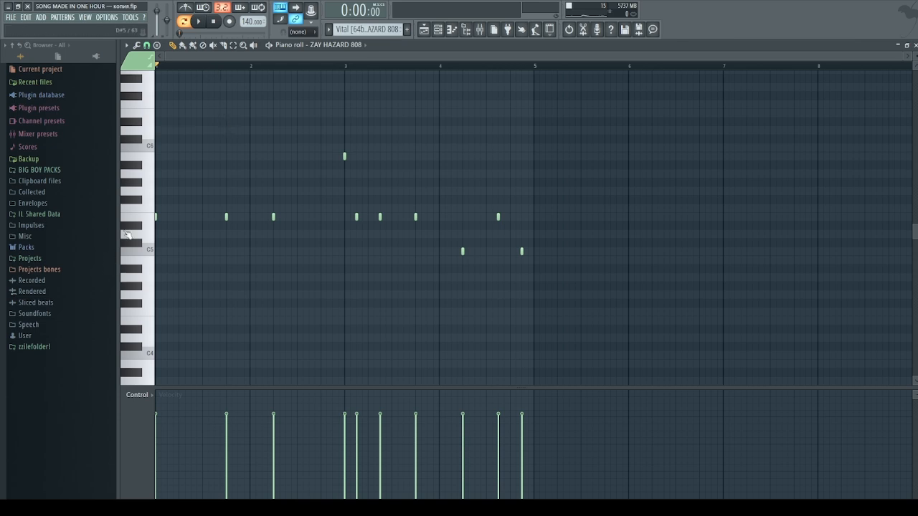
{"action": "left_click", "coordinate": [156, 218]}
Replay the E5 note, then inspect and close Fruity parametric EQ 2 on mixer insert 2
{"action": "left_click", "coordinate": [151, 216]}
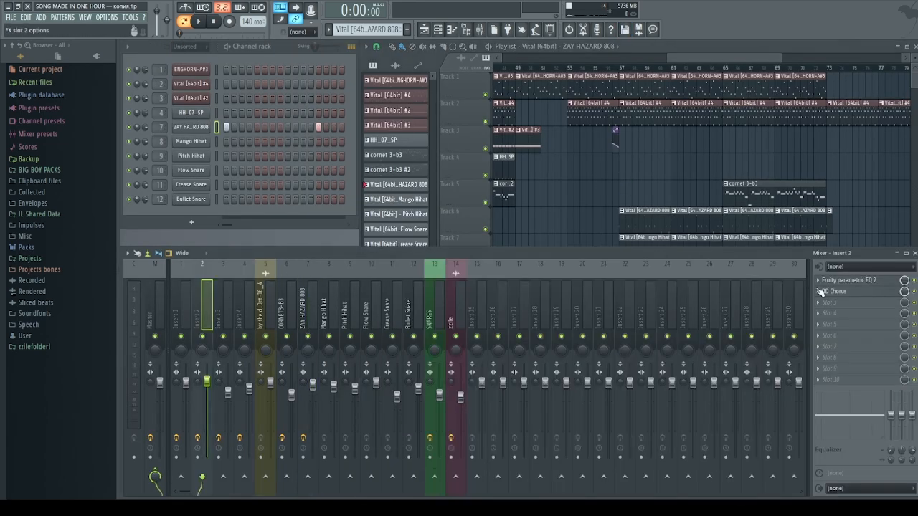
{"action": "left_click", "coordinate": [858, 284]}
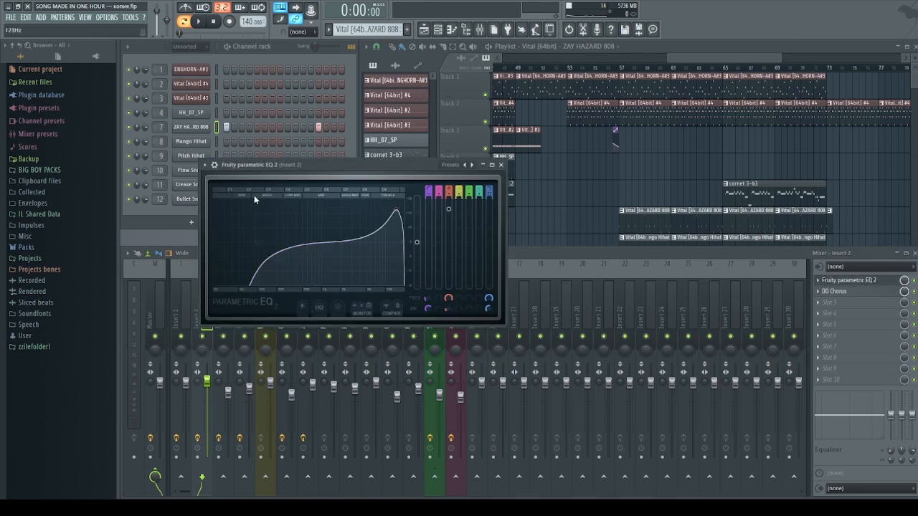
{"action": "left_click", "coordinate": [501, 164]}
{"action": "left_click_drag", "start_coordinate": [685, 58], "coordinate": [704, 60]}
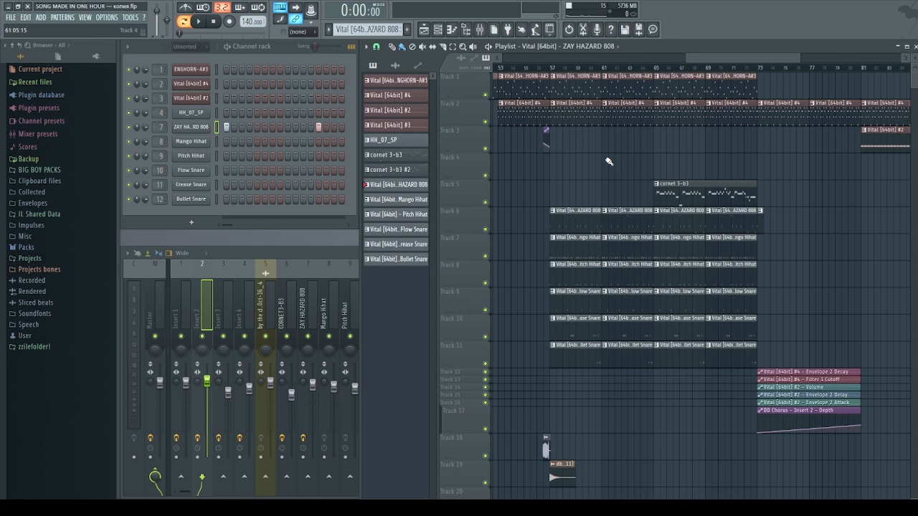
Solo the Pitch Hihat track, play from bar 57, and bring back Track 6's ZAY HAZARD 808
{"action": "scroll", "coordinate": [562, 262], "scroll_direction": "up", "scroll_amount": 2, "text": "ctrl"}
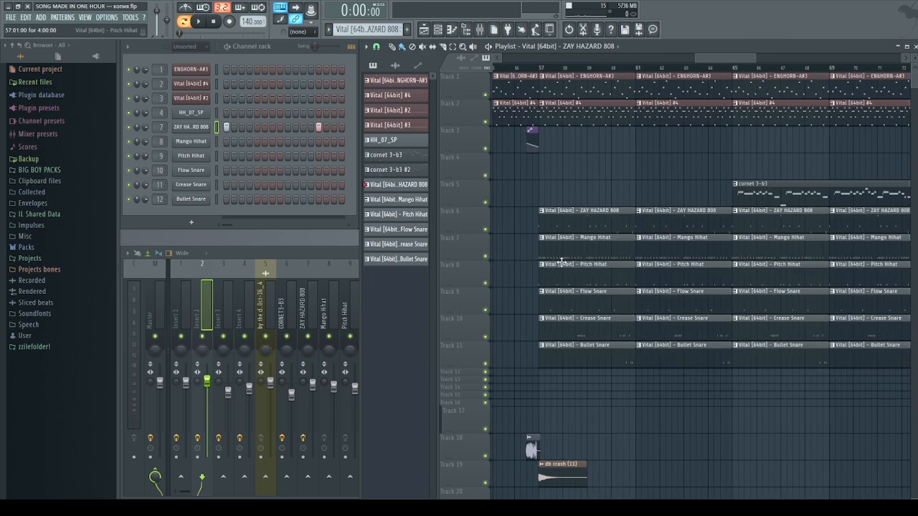
{"action": "right_click", "coordinate": [486, 283]}
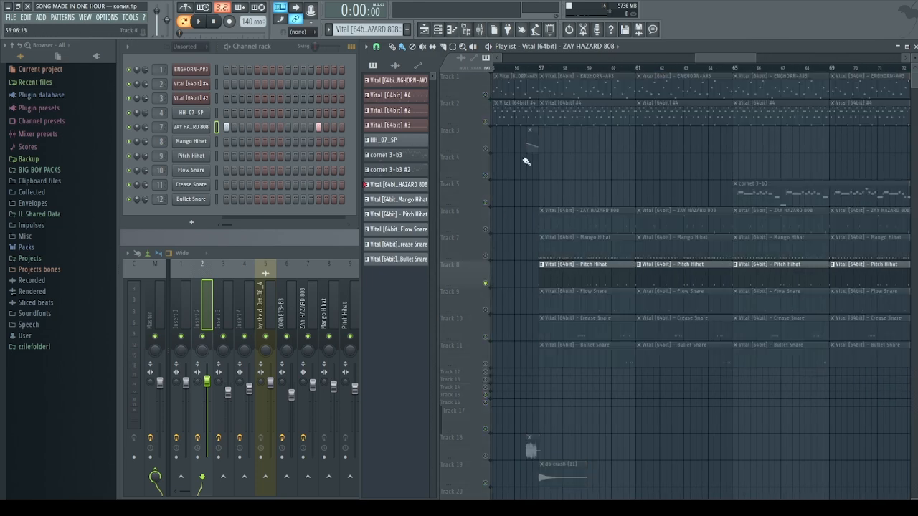
{"action": "left_click", "coordinate": [540, 66]}
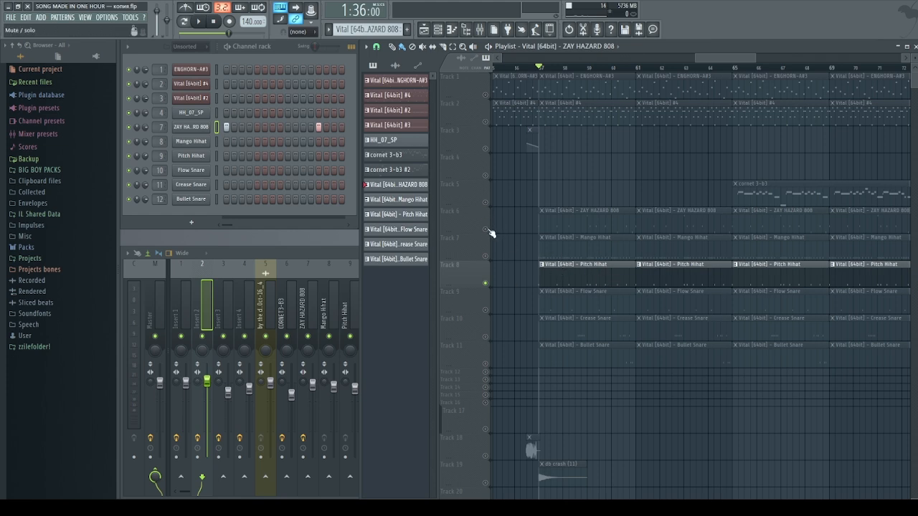
{"action": "key", "text": "space"}
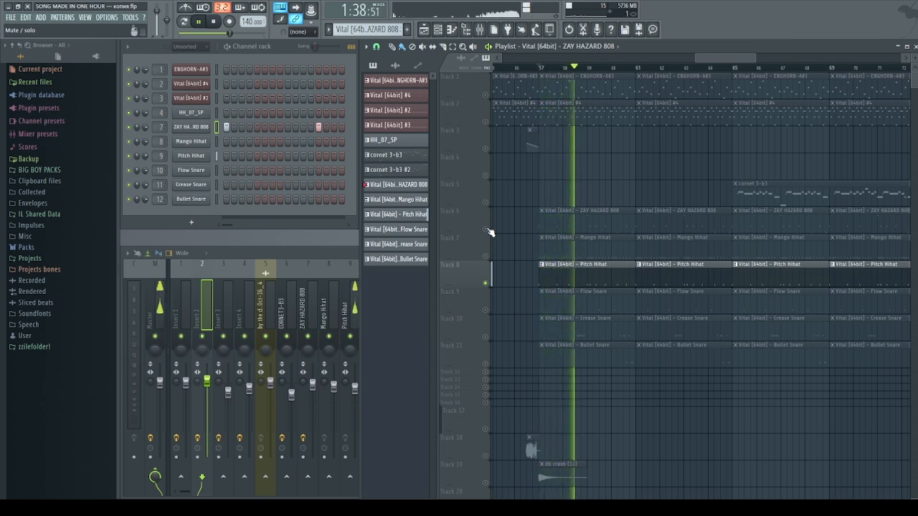
{"action": "left_click", "coordinate": [489, 230]}
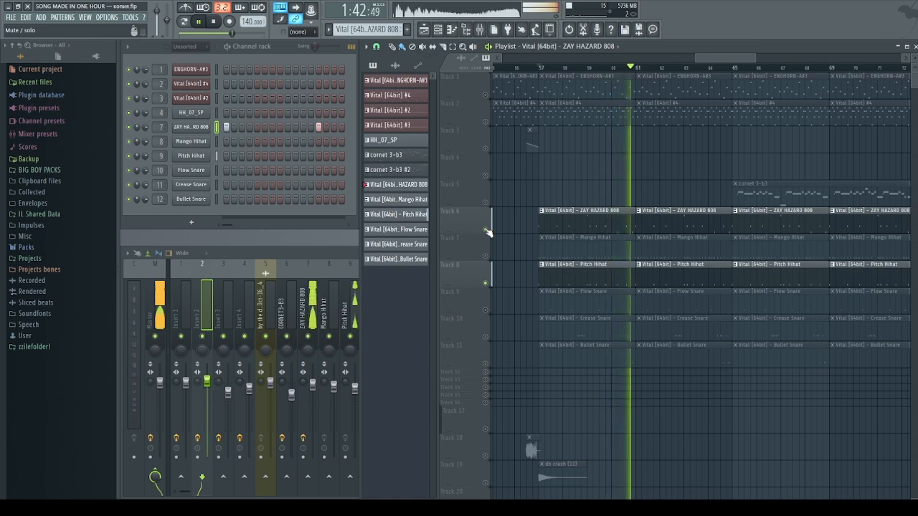
{"action": "key", "text": "space"}
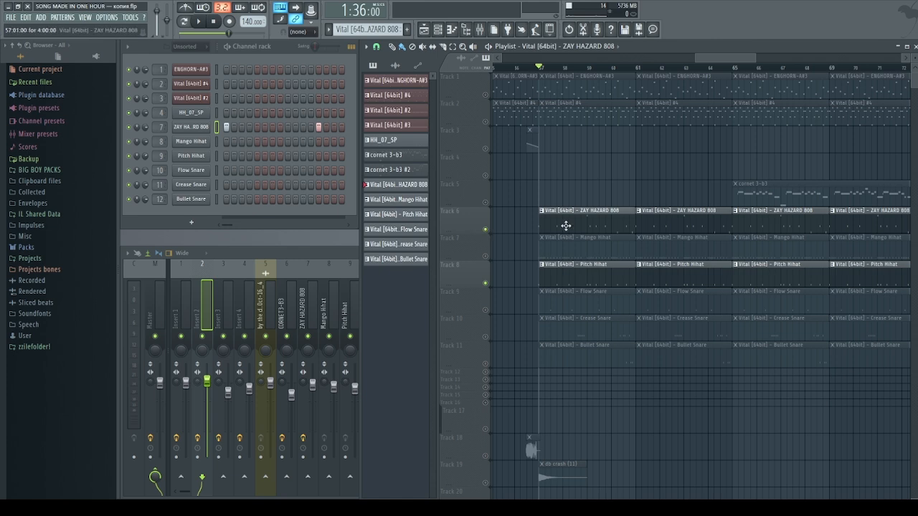
Preview the ZAY HAZARD 808 sample from its channel settings, then close them
{"action": "left_click", "coordinate": [192, 126]}
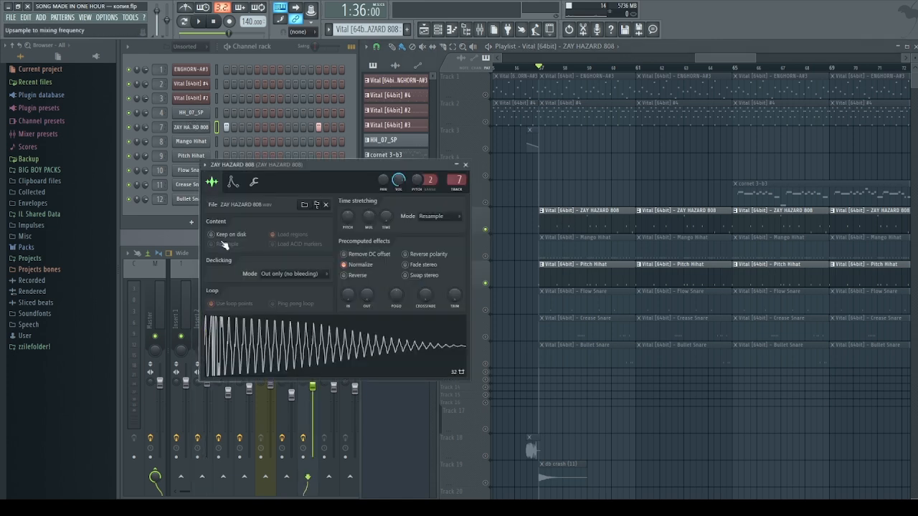
{"action": "left_click", "coordinate": [221, 328]}
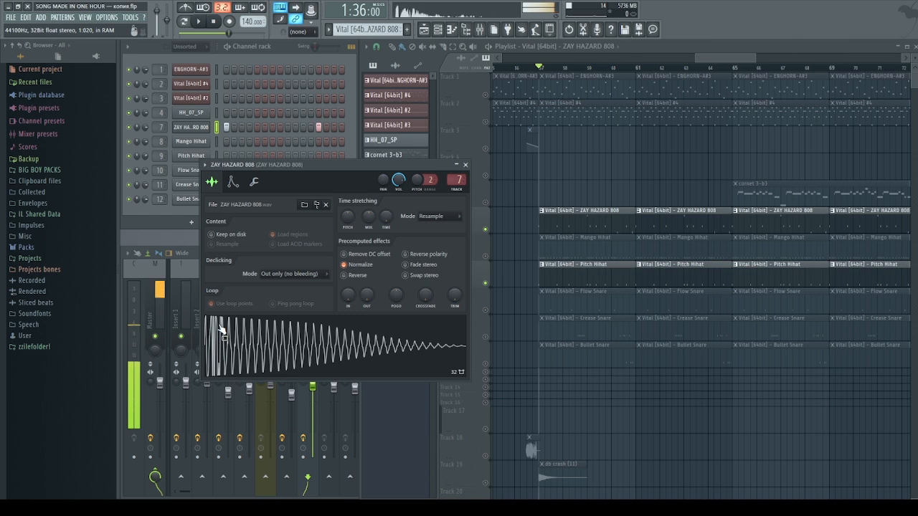
{"action": "left_click", "coordinate": [464, 165]}
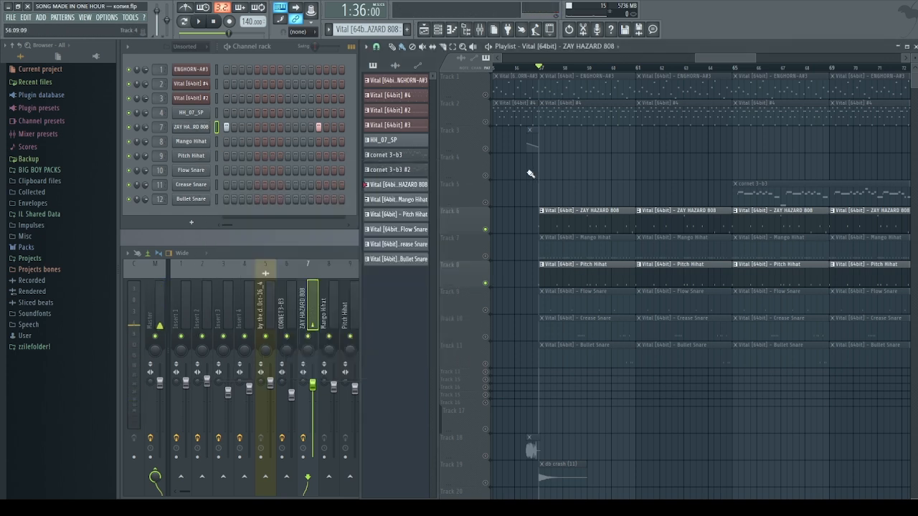
Solo the Mango Hihat track and open its clip's notes
{"action": "right_click", "coordinate": [485, 257]}
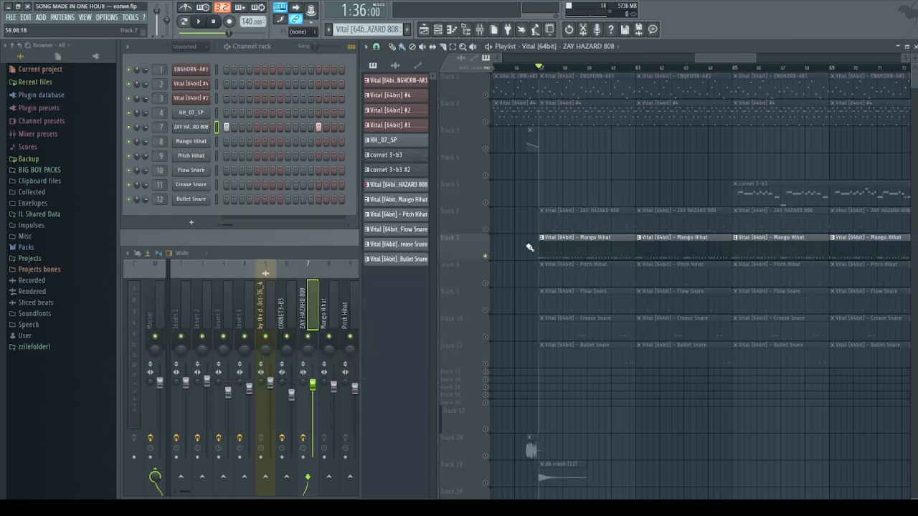
{"action": "scroll", "coordinate": [547, 268], "scroll_direction": "up", "scroll_amount": 3}
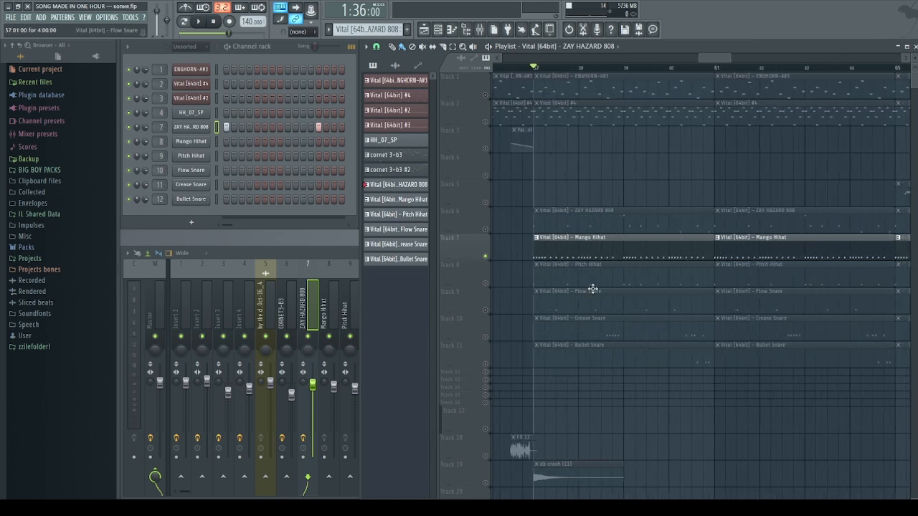
{"action": "double_click", "coordinate": [557, 258]}
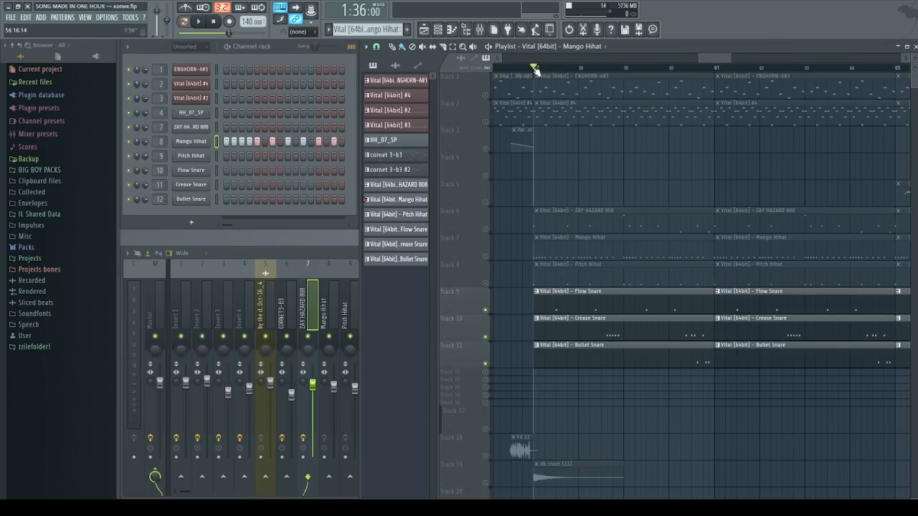
{"action": "scroll", "coordinate": [587, 148], "scroll_direction": "up", "scroll_amount": 2}
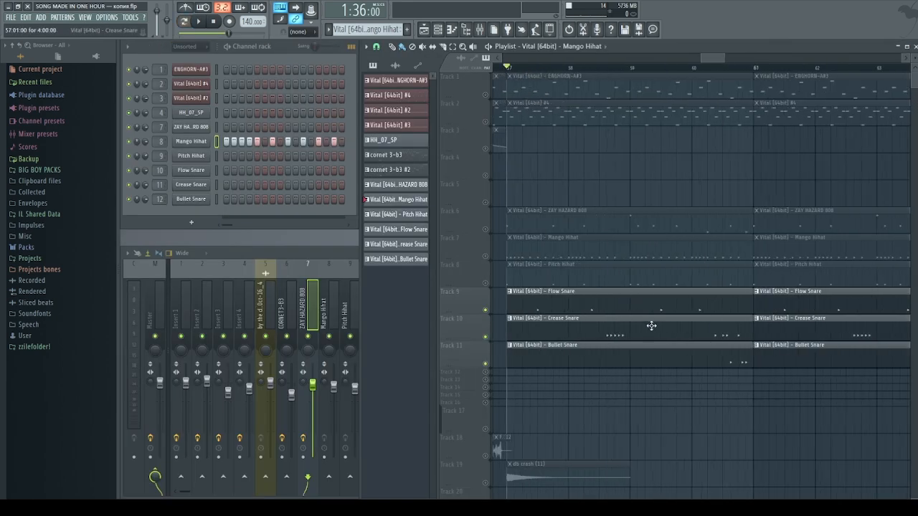
{"action": "double_click", "coordinate": [538, 300]}
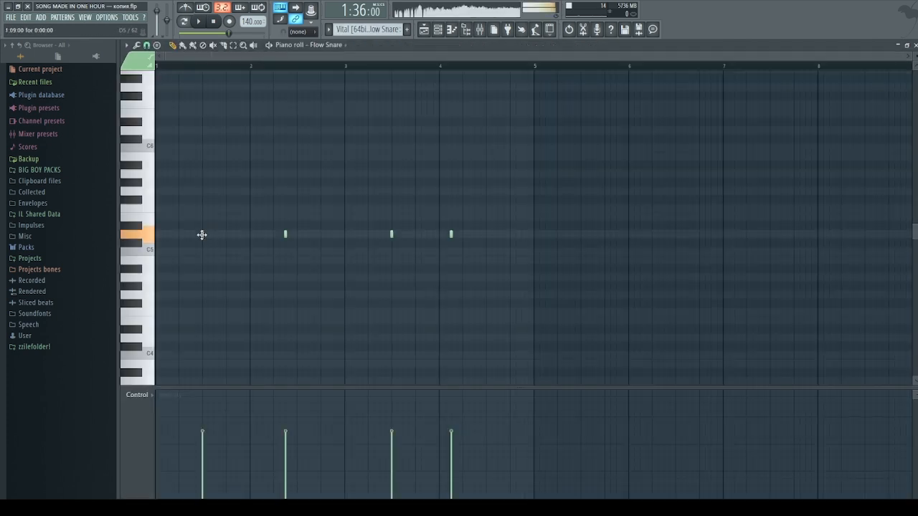
{"action": "left_click", "coordinate": [297, 234]}
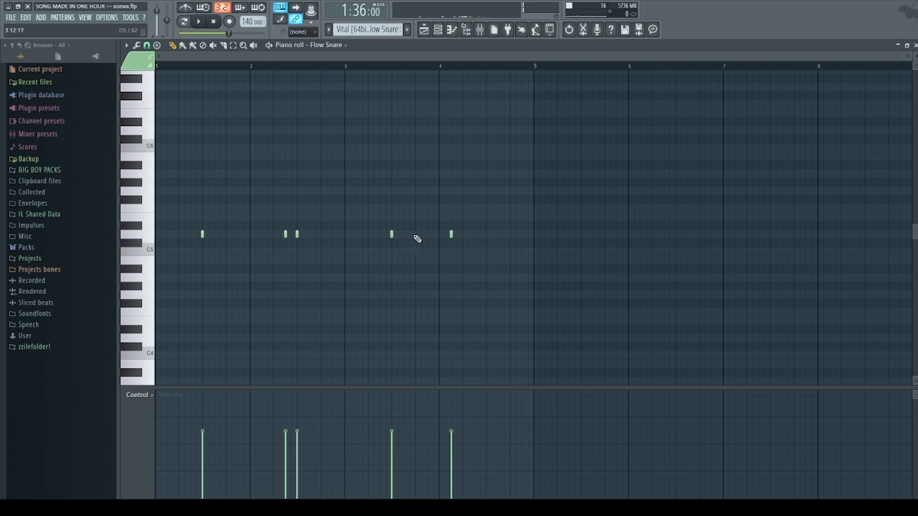
{"action": "left_click", "coordinate": [486, 234]}
{"action": "right_click", "coordinate": [487, 234]}
{"action": "right_click", "coordinate": [297, 234]}
{"action": "left_click", "coordinate": [915, 44]}
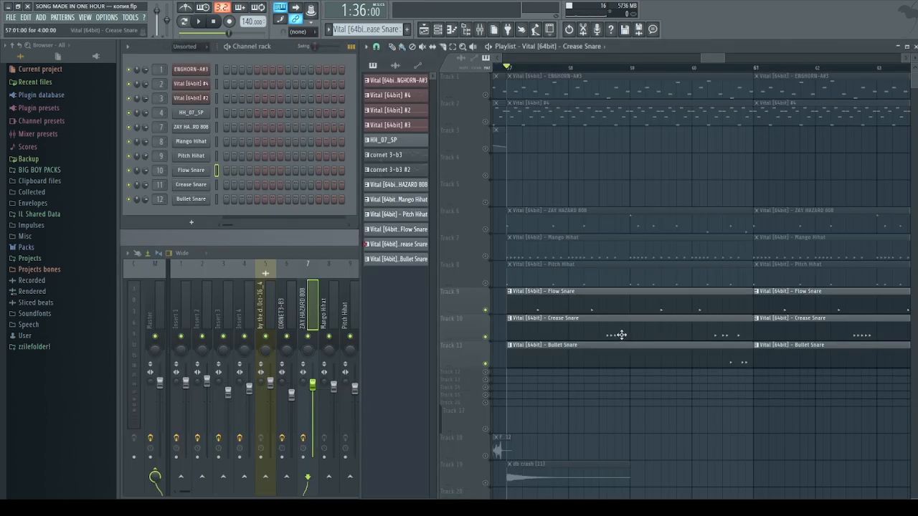
{"action": "double_click", "coordinate": [619, 334]}
{"action": "left_click", "coordinate": [139, 226]}
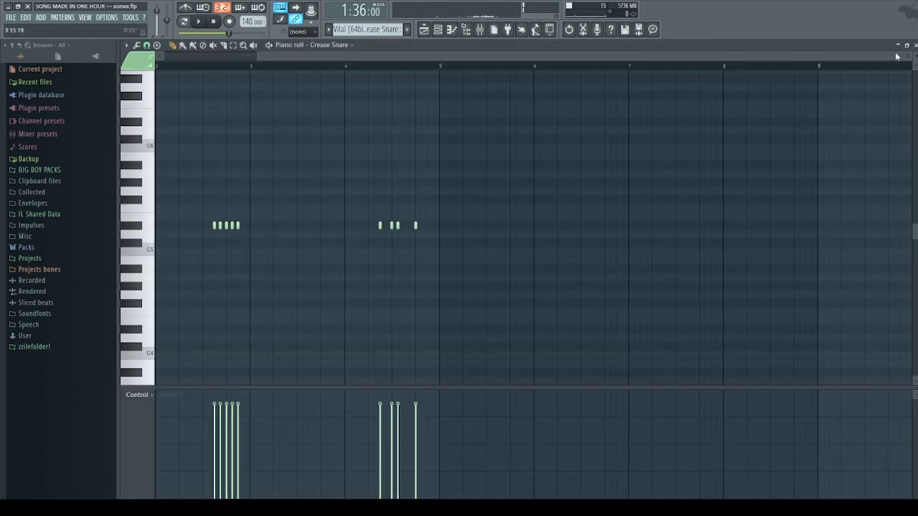
{"action": "left_click", "coordinate": [915, 45]}
{"action": "double_click", "coordinate": [726, 365]}
{"action": "left_click", "coordinate": [141, 228]}
{"action": "left_click", "coordinate": [915, 44]}
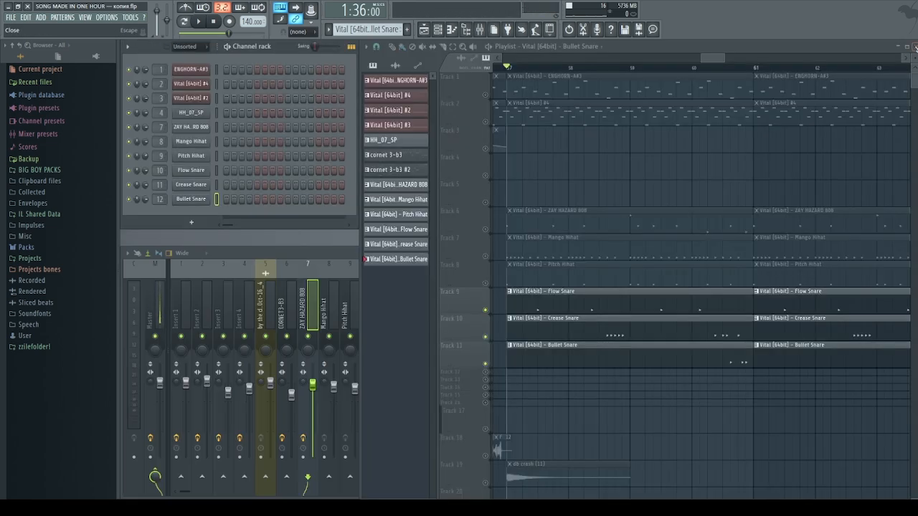
Play from bar 57 while unmuting the Mango Hihat, Pitch Hihat and ZAY HAZARD 808 tracks, then stop
{"action": "key", "text": "space"}
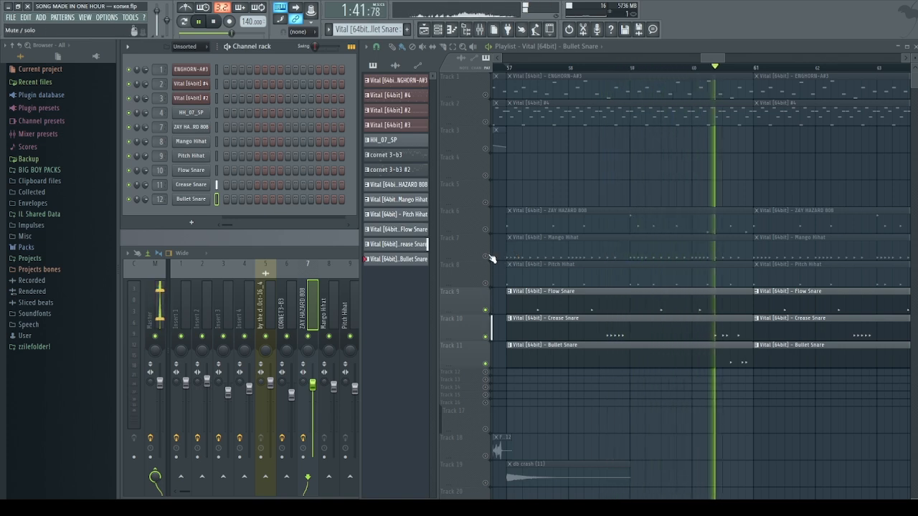
{"action": "left_click", "coordinate": [492, 258]}
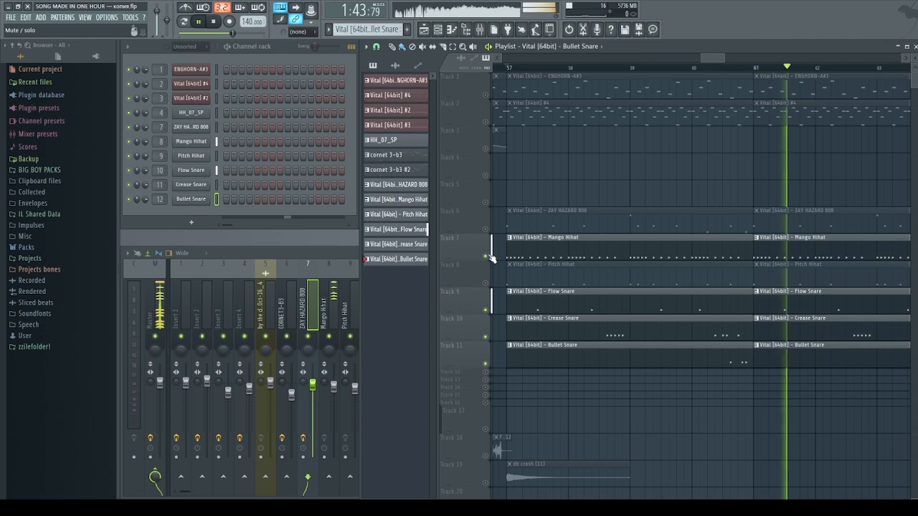
{"action": "scroll", "coordinate": [731, 72], "scroll_direction": "down", "scroll_amount": 5}
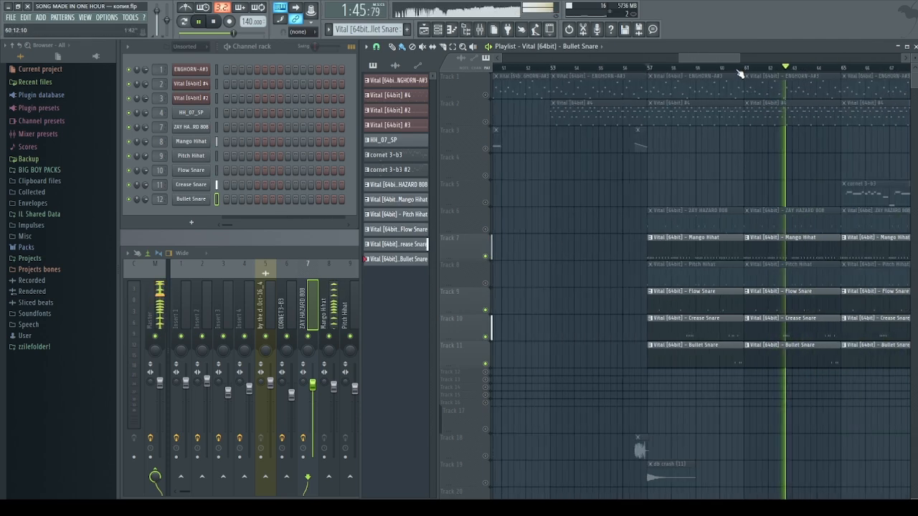
{"action": "left_click", "coordinate": [487, 288]}
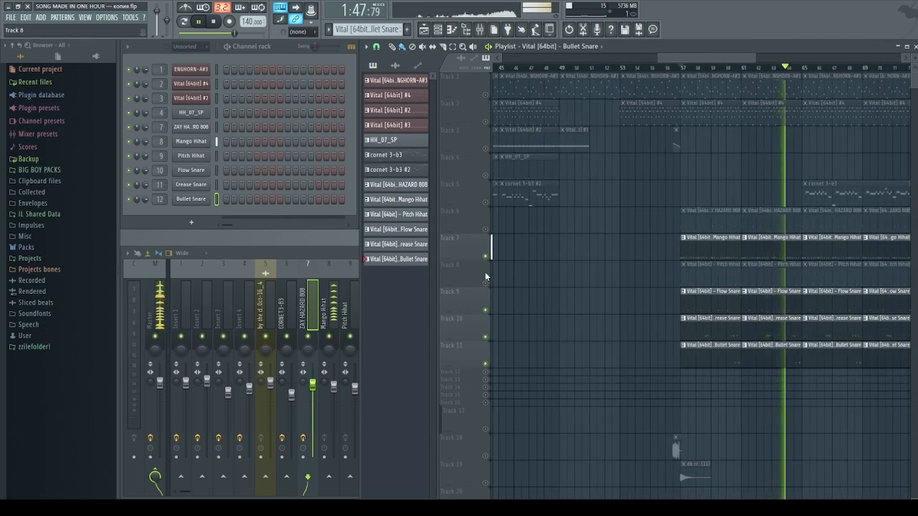
{"action": "left_click", "coordinate": [486, 284]}
{"action": "left_click", "coordinate": [485, 230]}
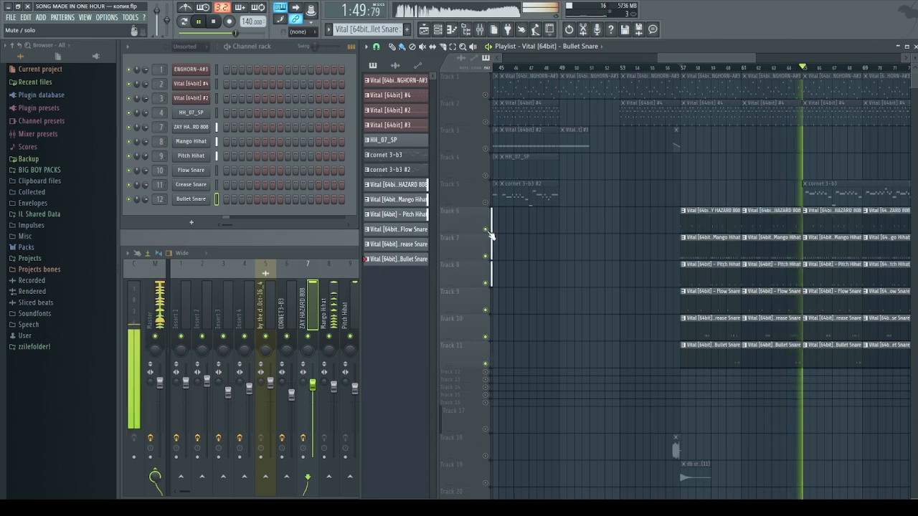
{"action": "left_click_drag", "start_coordinate": [709, 58], "coordinate": [750, 62]}
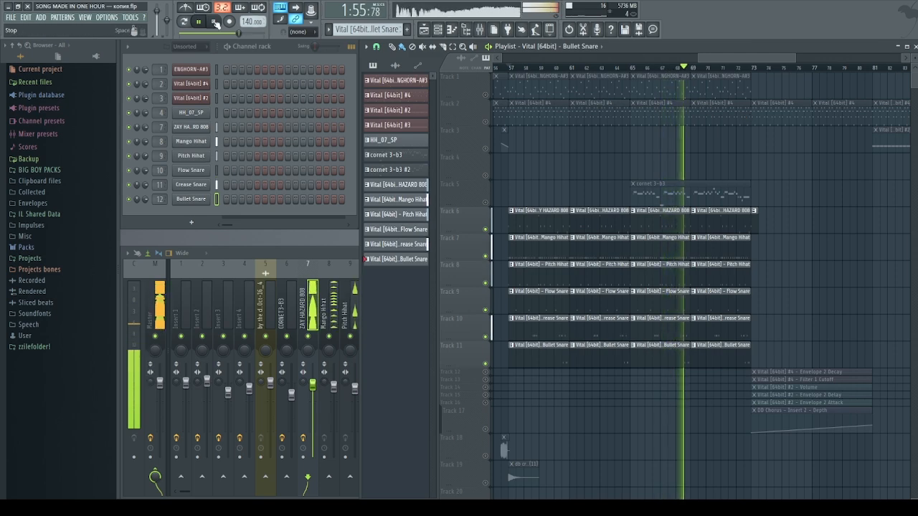
{"action": "left_click", "coordinate": [214, 23]}
{"action": "scroll", "coordinate": [585, 448], "scroll_direction": "up", "scroll_amount": 4}
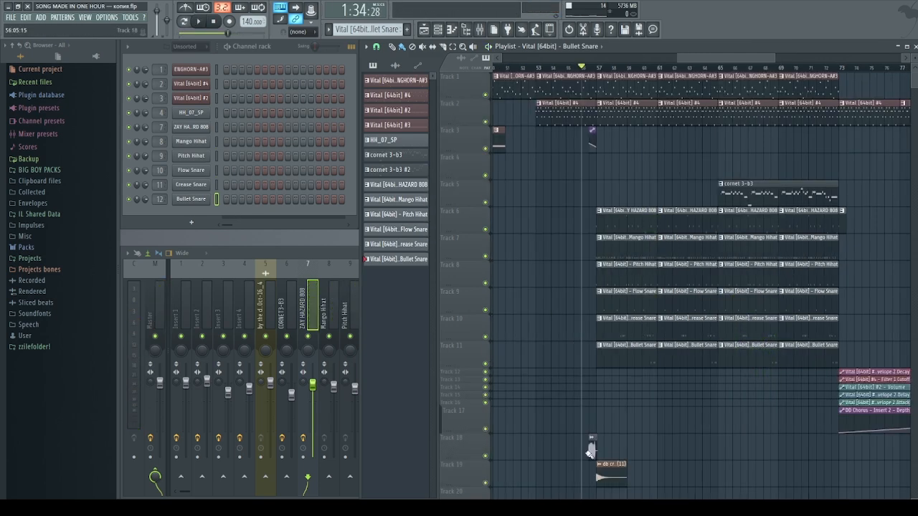
{"action": "scroll", "coordinate": [585, 451], "scroll_direction": "up", "scroll_amount": 3}
{"action": "double_click", "coordinate": [590, 450]}
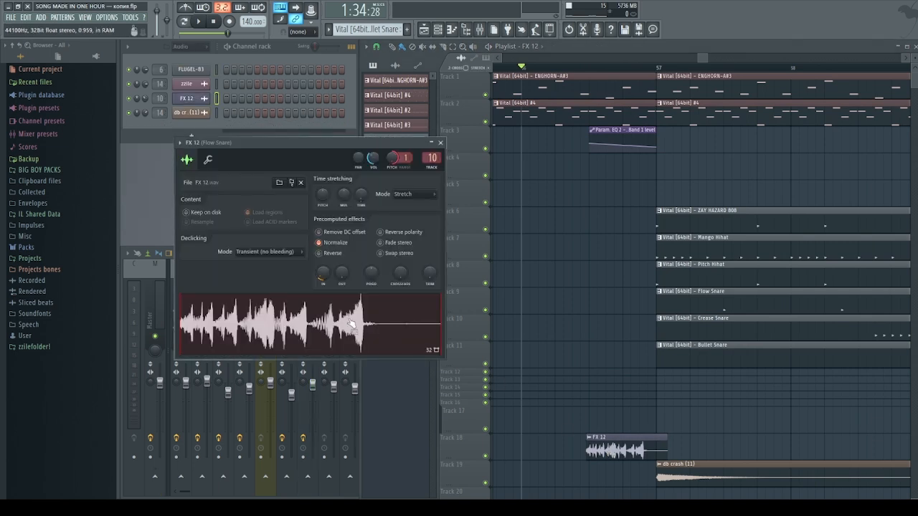
{"action": "left_click", "coordinate": [440, 141]}
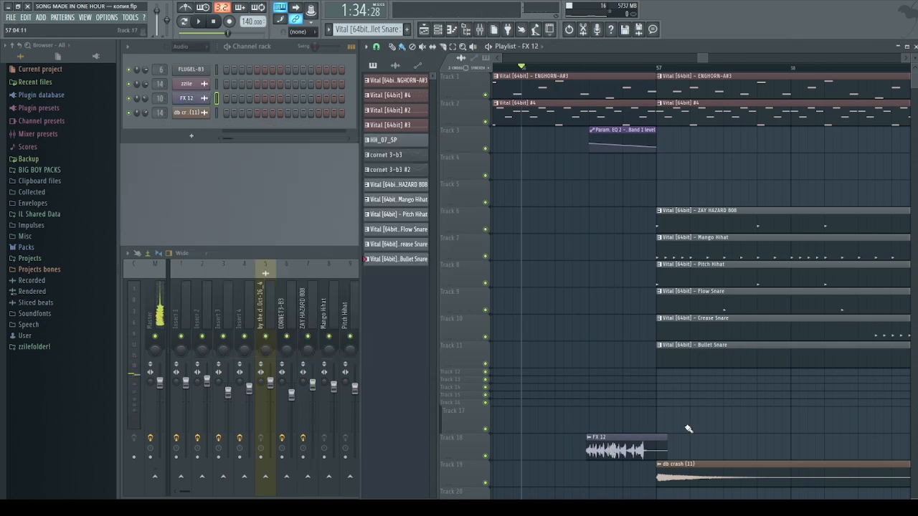
{"action": "double_click", "coordinate": [691, 469]}
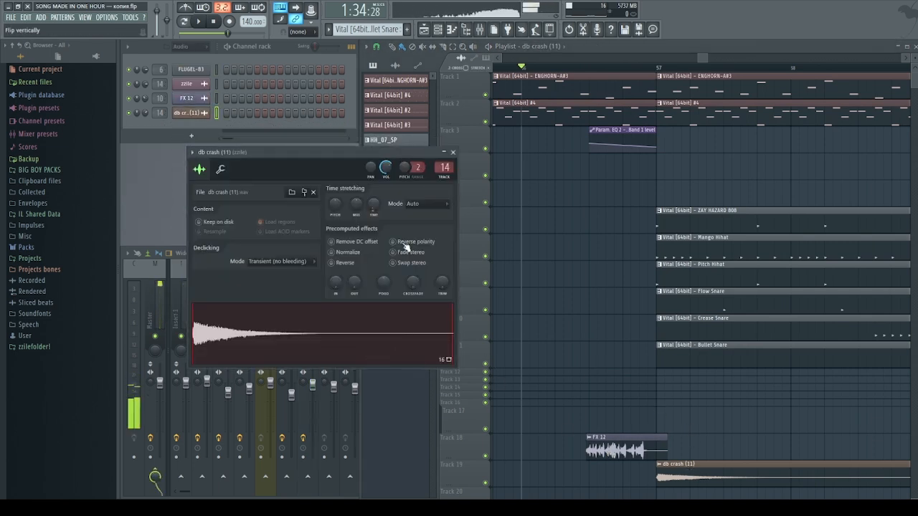
{"action": "left_click", "coordinate": [453, 153]}
{"action": "scroll", "coordinate": [558, 235], "scroll_direction": "down", "scroll_amount": 6}
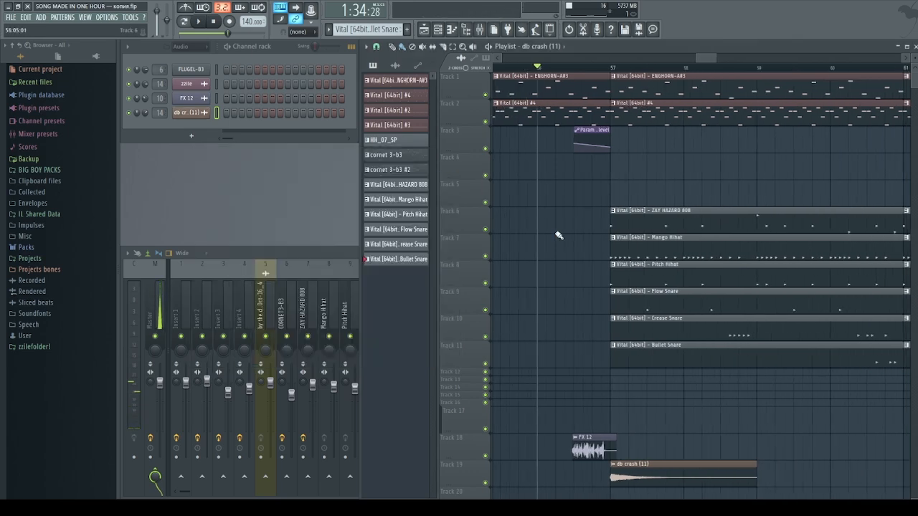
{"action": "left_click", "coordinate": [526, 68]}
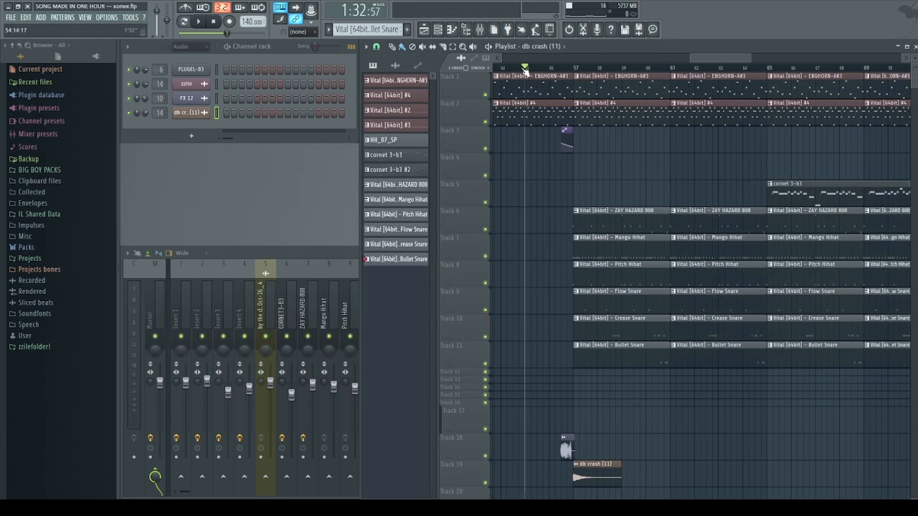
Play the song from bar 55, then select and deselect the automation clips on tracks 12–17
{"action": "key", "text": "space"}
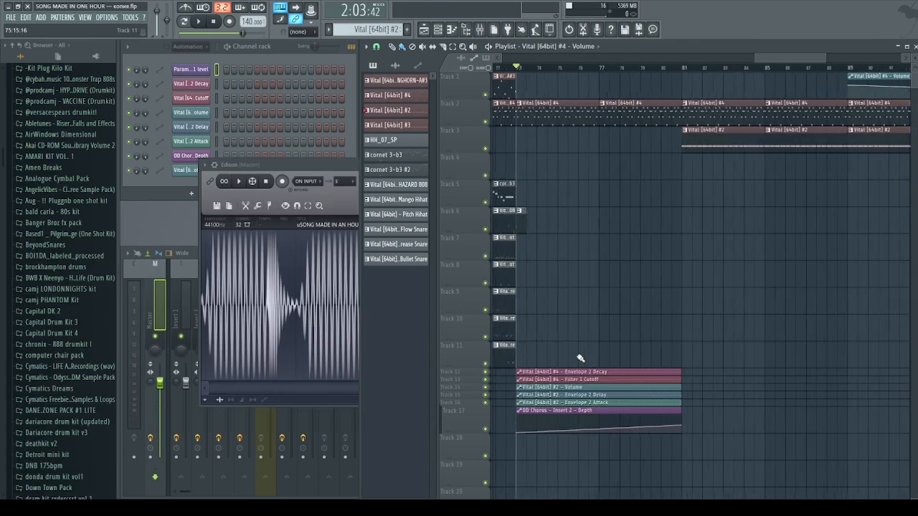
{"action": "left_click_drag", "start_coordinate": [588, 343], "coordinate": [587, 435]}
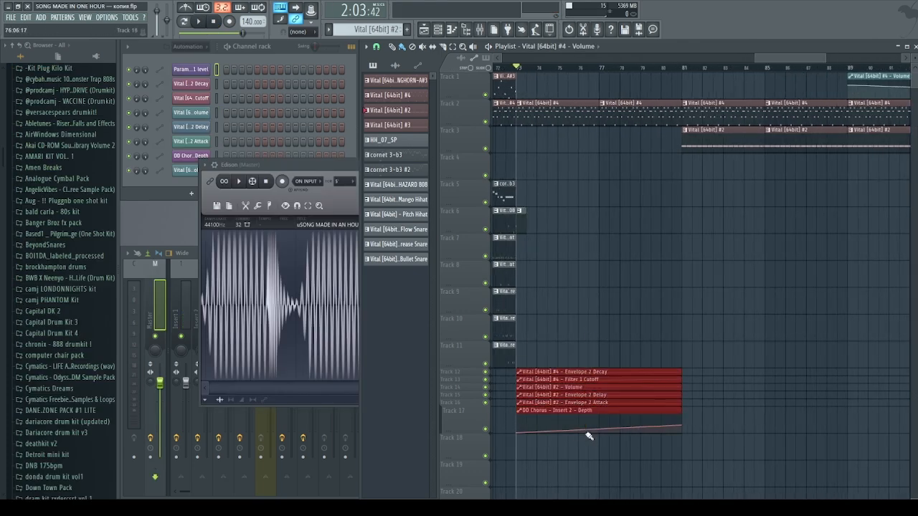
{"action": "left_click", "coordinate": [637, 332]}
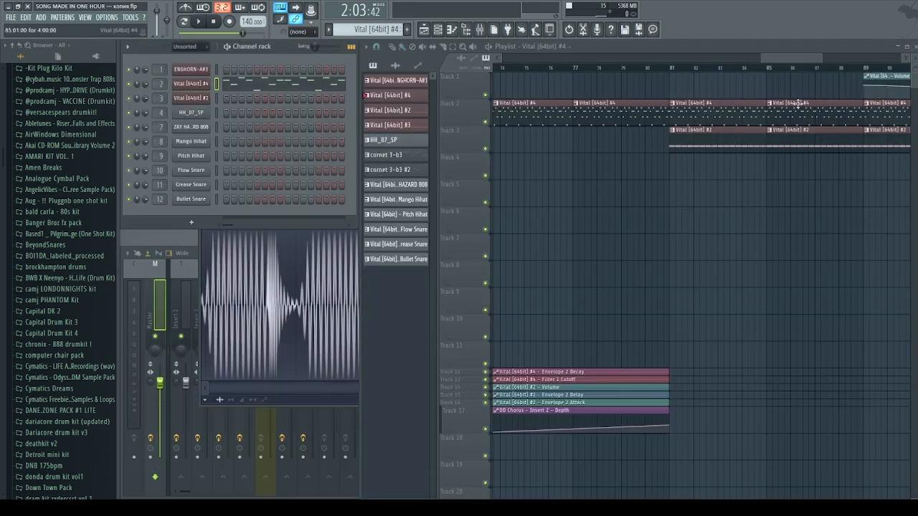
{"action": "scroll", "coordinate": [752, 121], "scroll_direction": "down", "scroll_amount": 3}
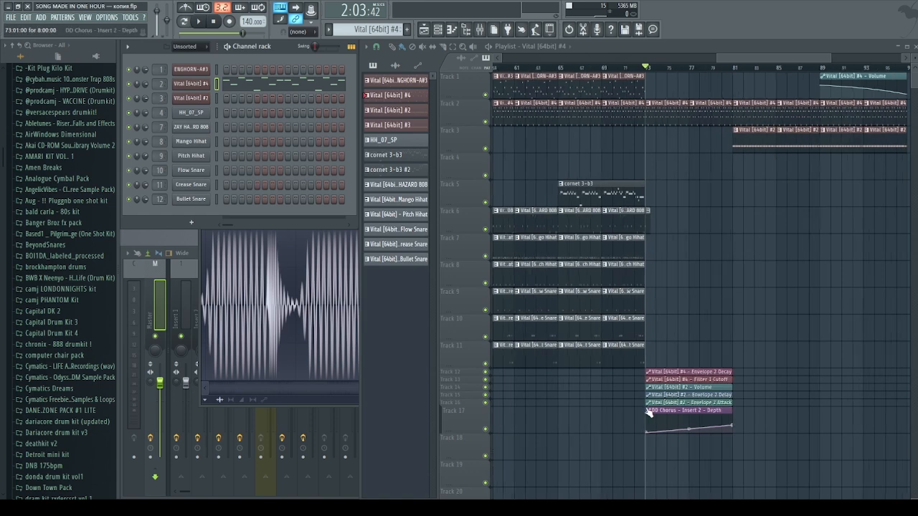
{"action": "scroll", "coordinate": [648, 403], "scroll_direction": "up", "scroll_amount": 2}
Delete a stray Envelope 2 Decay clip on Track 11 and open the Vital #4 pattern's notes
{"action": "left_click", "coordinate": [708, 371]}
{"action": "left_click", "coordinate": [714, 363]}
{"action": "right_click", "coordinate": [718, 364]}
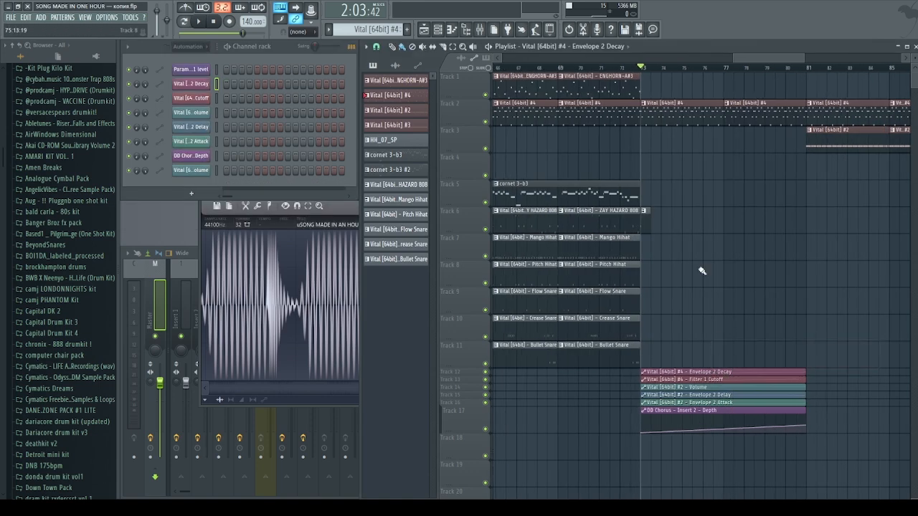
{"action": "double_click", "coordinate": [655, 123]}
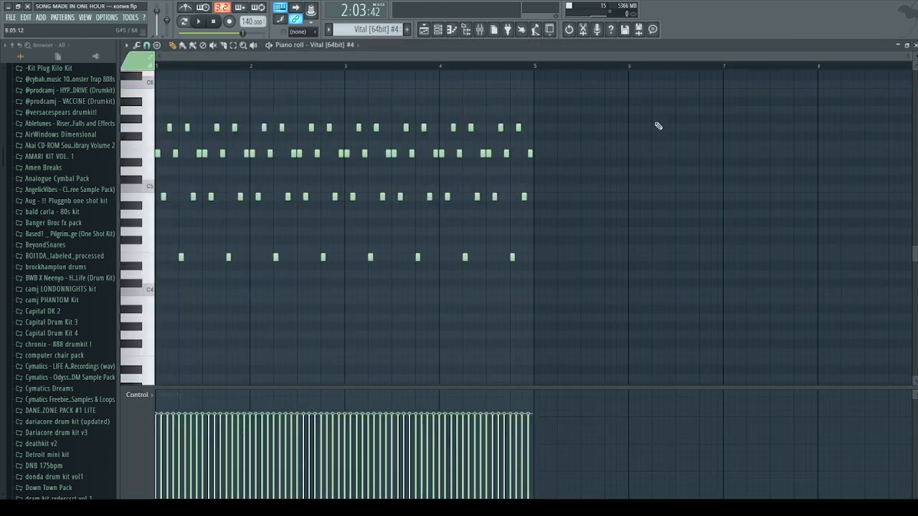
Open the Vital #4 synth and view its second envelope (ENV 2) settings
{"action": "left_click", "coordinate": [335, 45]}
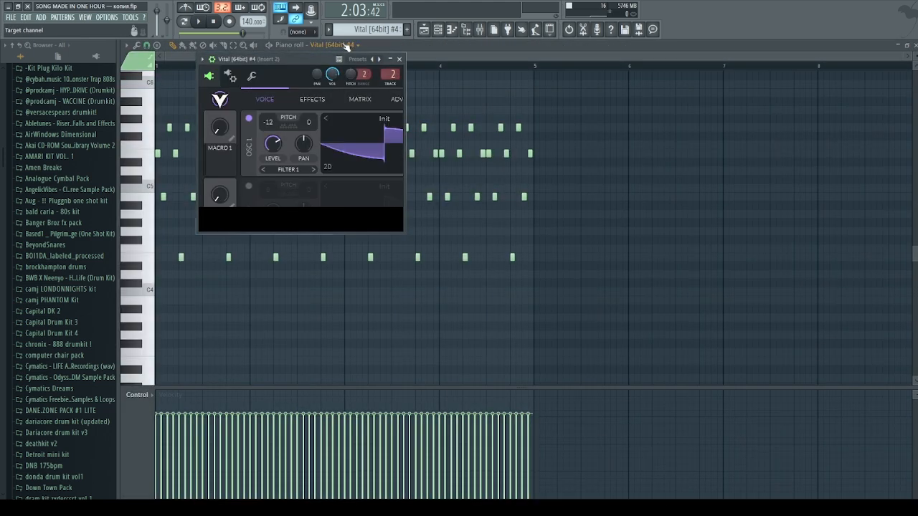
{"action": "left_click", "coordinate": [393, 60]}
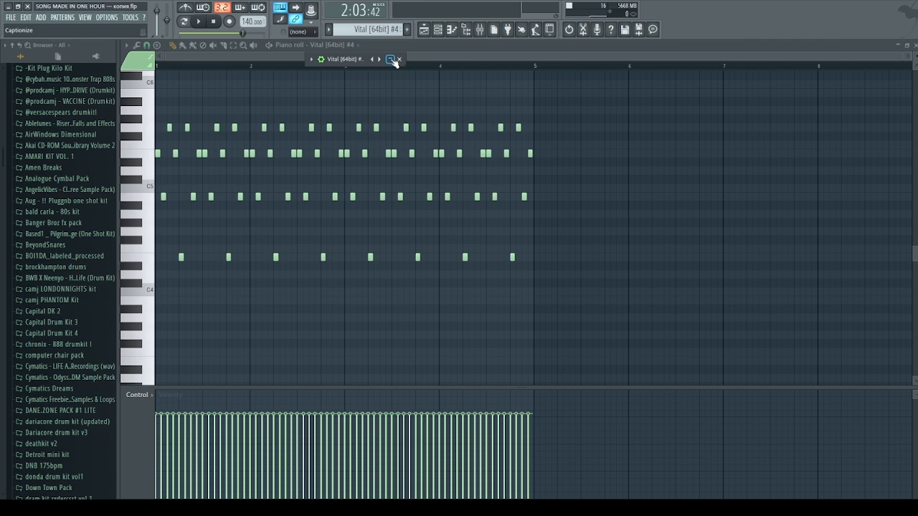
{"action": "left_click", "coordinate": [391, 59]}
{"action": "left_click", "coordinate": [595, 159]}
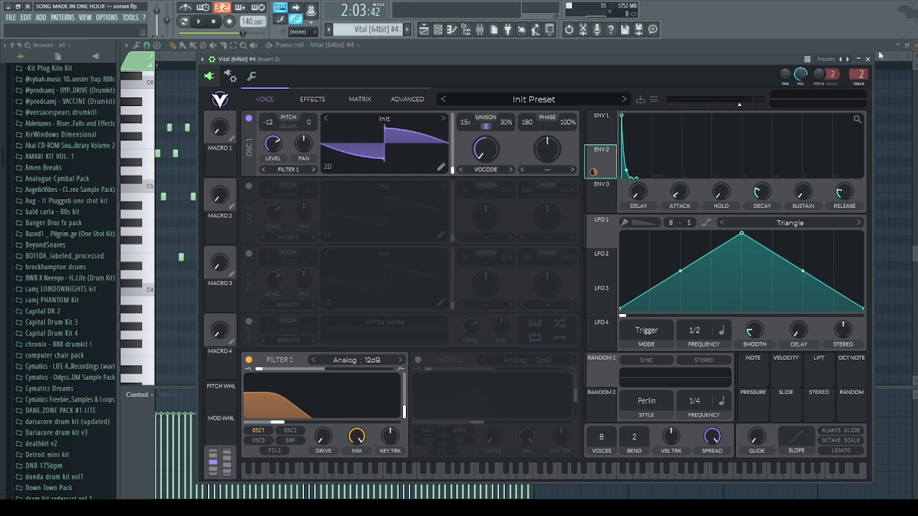
Close the piano roll and select the Filter 1 Cutoff automation clip in the playlist
{"action": "left_click", "coordinate": [914, 45]}
{"action": "left_click", "coordinate": [888, 226]}
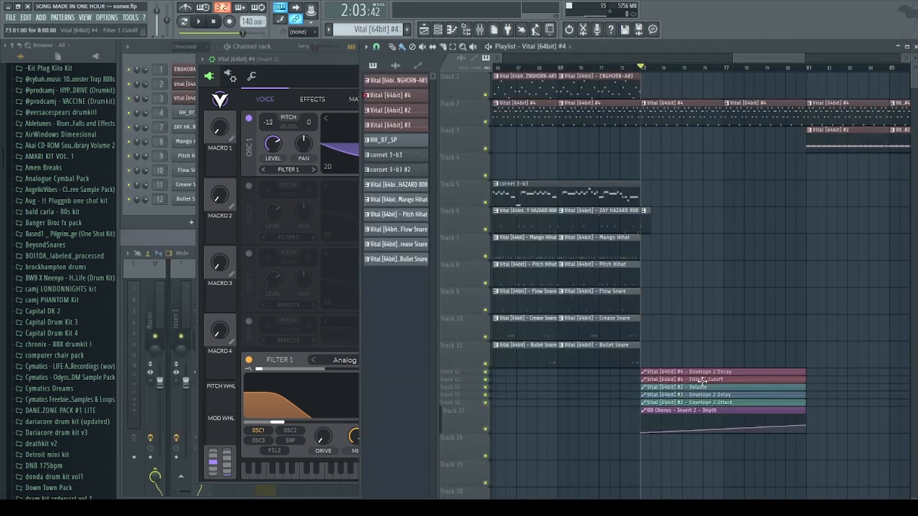
{"action": "left_click", "coordinate": [702, 379]}
{"action": "left_click", "coordinate": [256, 441]}
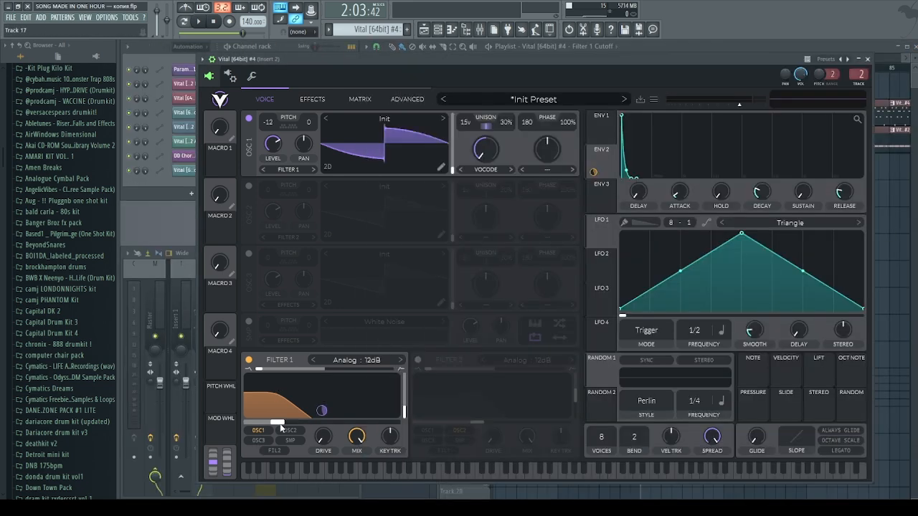
{"action": "left_click", "coordinate": [802, 46]}
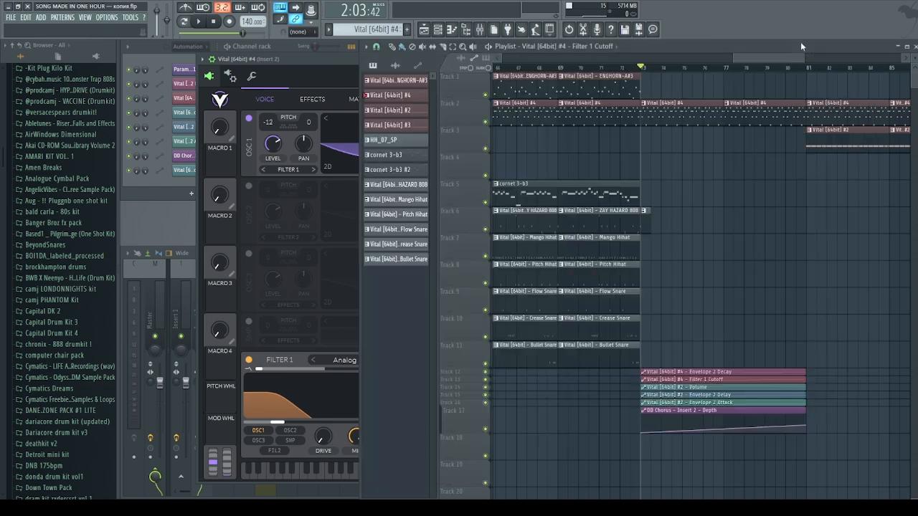
Solo Track 2 and re-enable the Track 12 and Track 13 automation lanes
{"action": "right_click", "coordinate": [486, 121]}
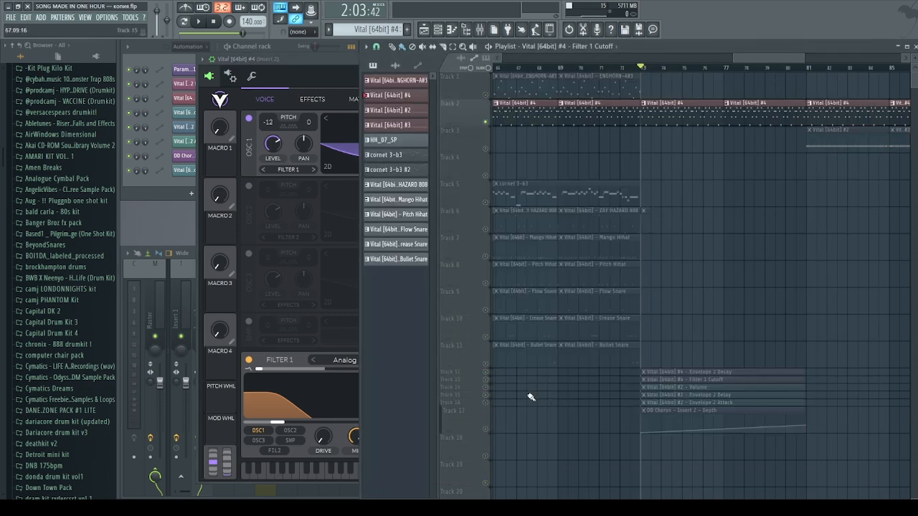
{"action": "left_click", "coordinate": [485, 372]}
{"action": "left_click", "coordinate": [486, 379]}
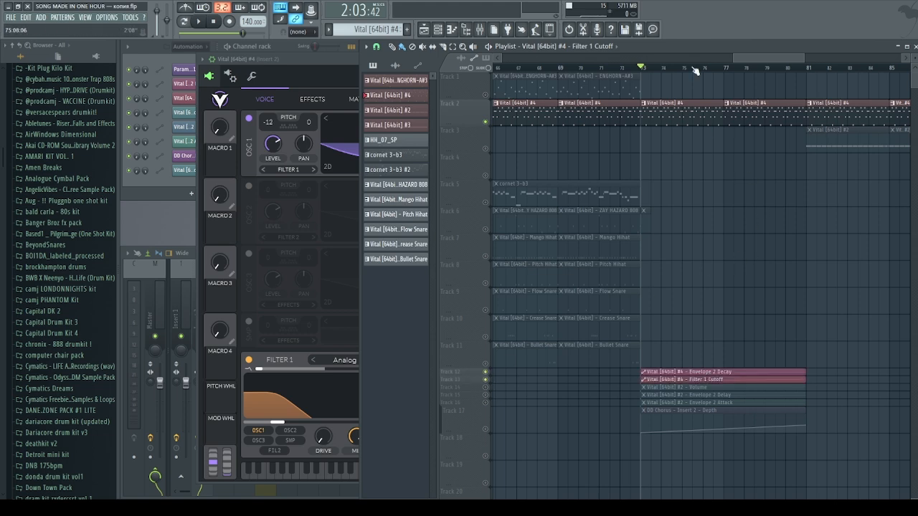
{"action": "left_click_drag", "start_coordinate": [789, 58], "coordinate": [809, 58]}
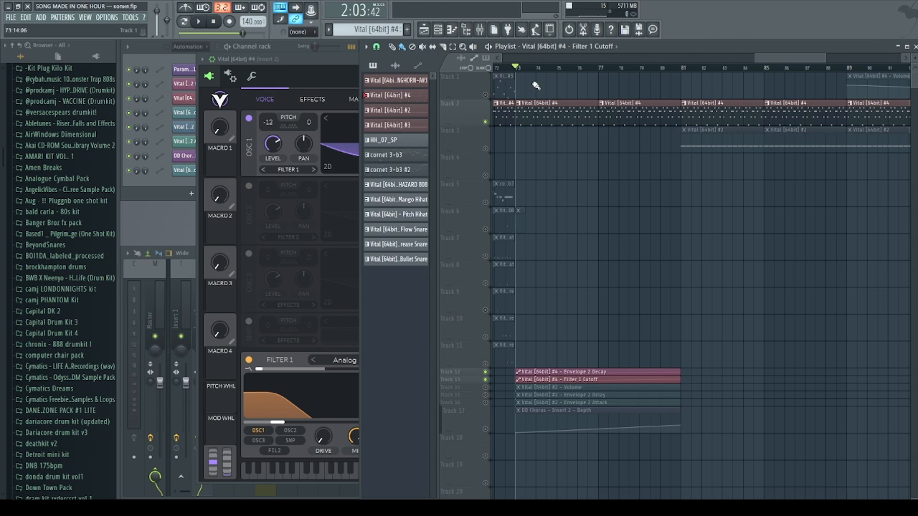
Audition the song from bar 81, then stop playback
{"action": "key", "text": "space"}
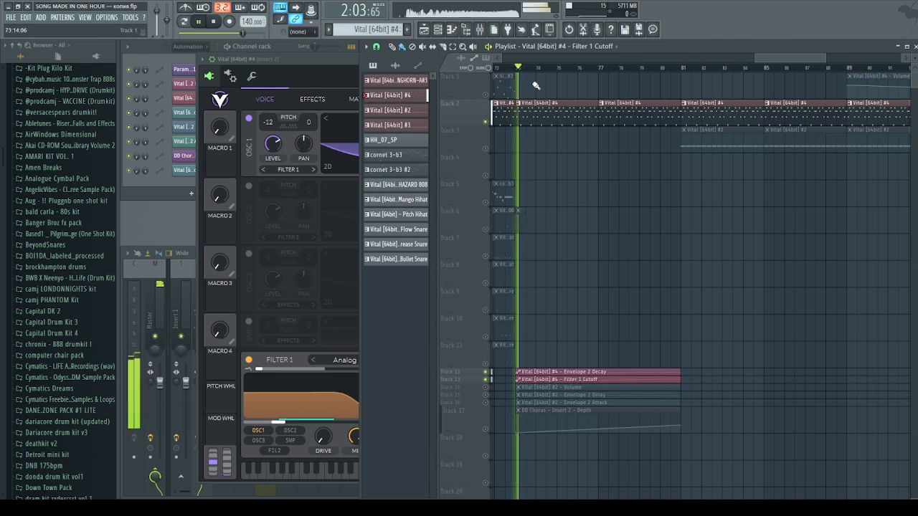
{"action": "left_click", "coordinate": [684, 69]}
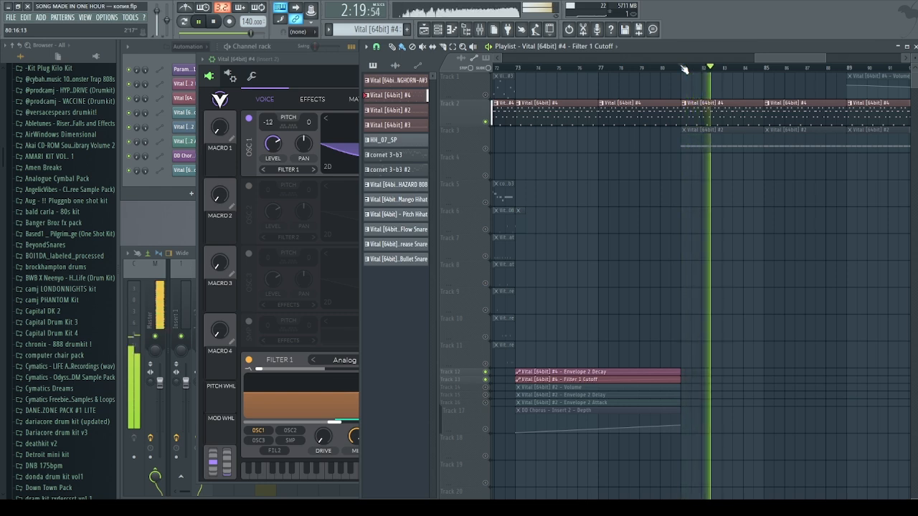
{"action": "key", "text": "space"}
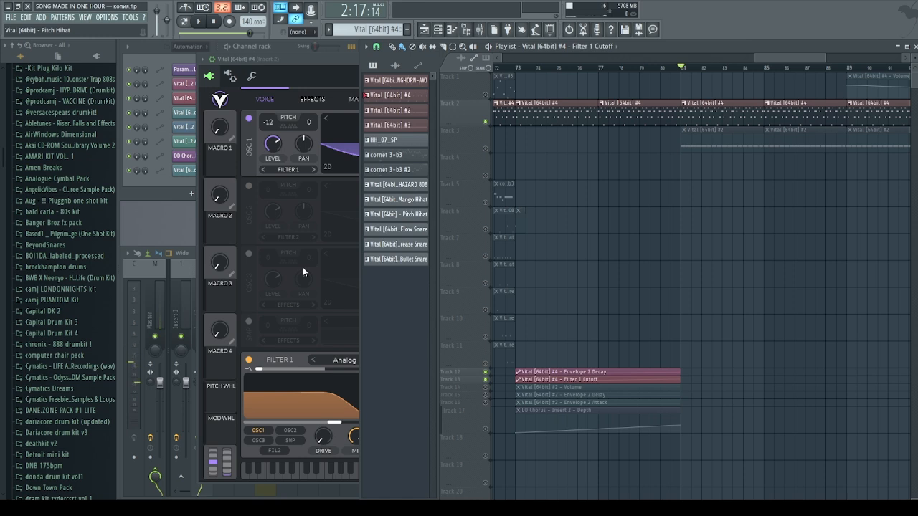
{"action": "left_click", "coordinate": [281, 75]}
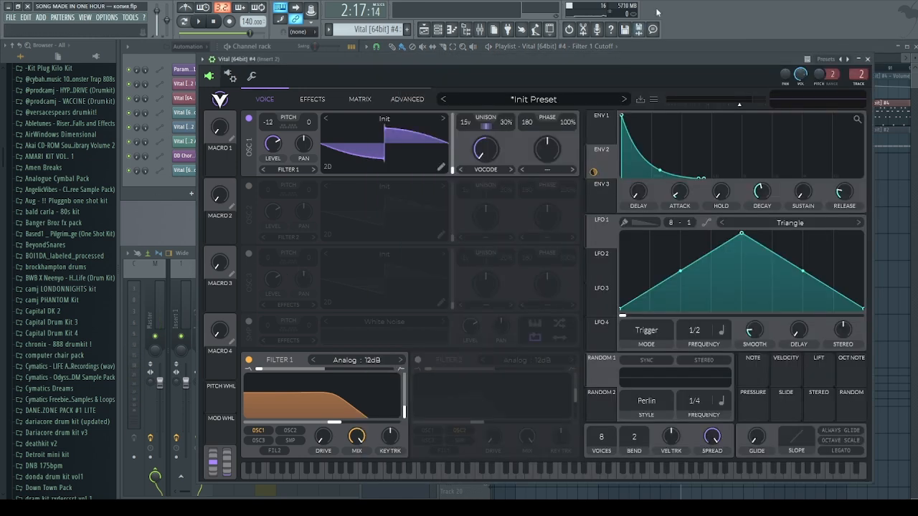
{"action": "left_click", "coordinate": [675, 46]}
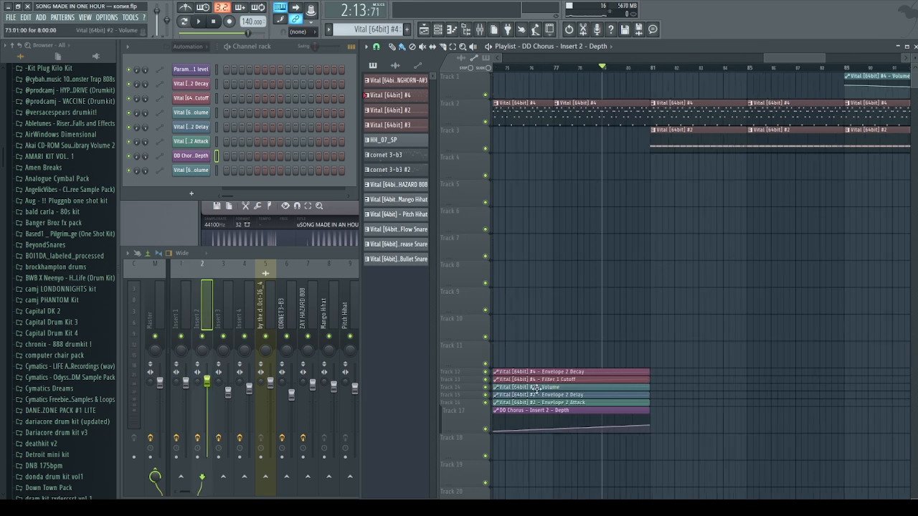
Select the Vital #2 Volume clip, check its channel settings, and set the playhead to bar 81
{"action": "left_click", "coordinate": [536, 388]}
{"action": "scroll", "coordinate": [539, 387], "scroll_direction": "up", "scroll_amount": 2}
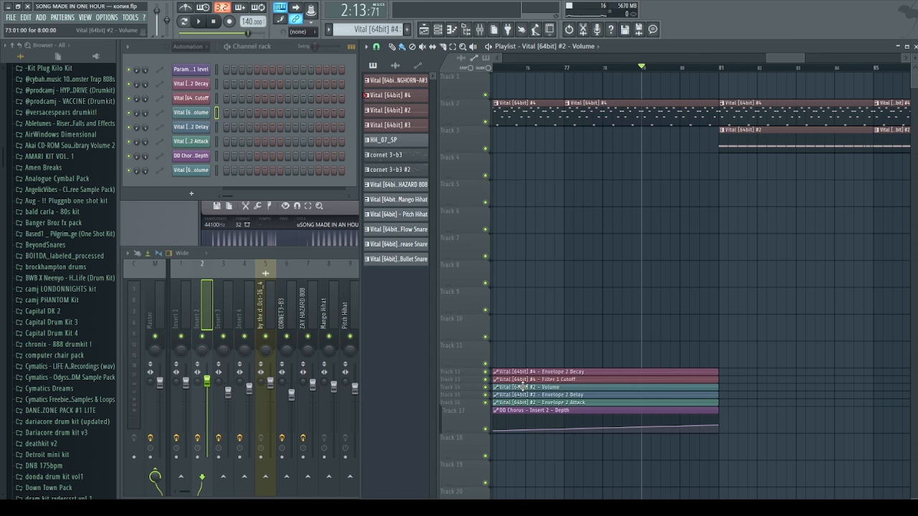
{"action": "double_click", "coordinate": [522, 387]}
{"action": "left_click", "coordinate": [480, 178]}
{"action": "scroll", "coordinate": [725, 307], "scroll_direction": "down", "scroll_amount": 3}
{"action": "scroll", "coordinate": [846, 350], "scroll_direction": "up", "scroll_amount": 2}
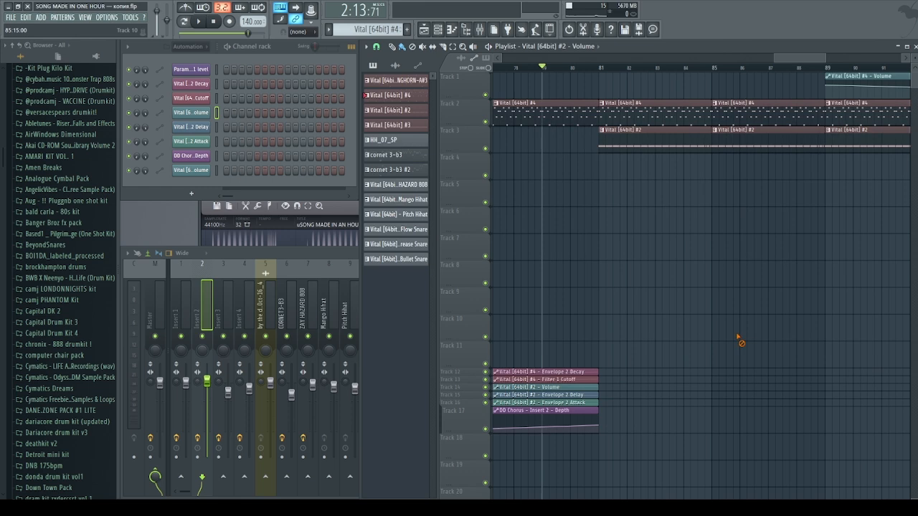
{"action": "left_click", "coordinate": [600, 69]}
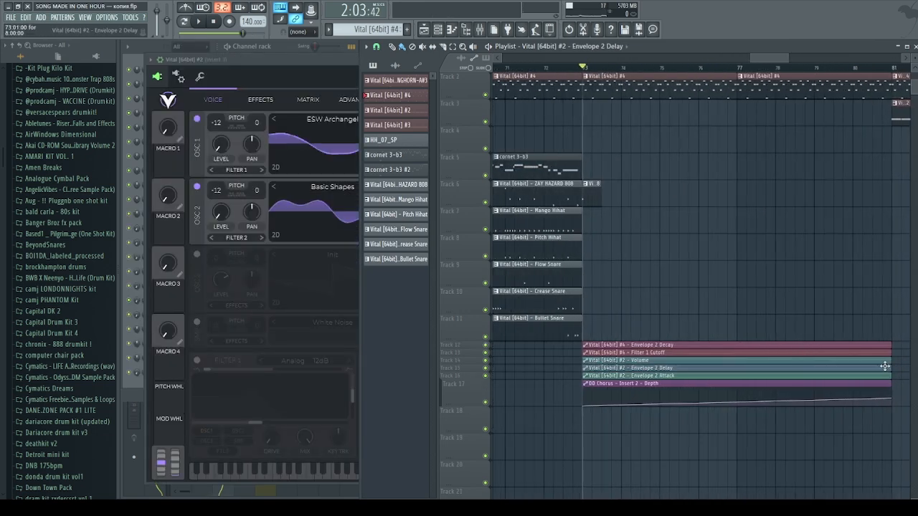
Select and then deselect the Envelope 2 Delay and Attack clips, and bring the Vital window forward
{"action": "left_click_drag", "start_coordinate": [881, 367], "coordinate": [884, 381]}
{"action": "left_click", "coordinate": [619, 249]}
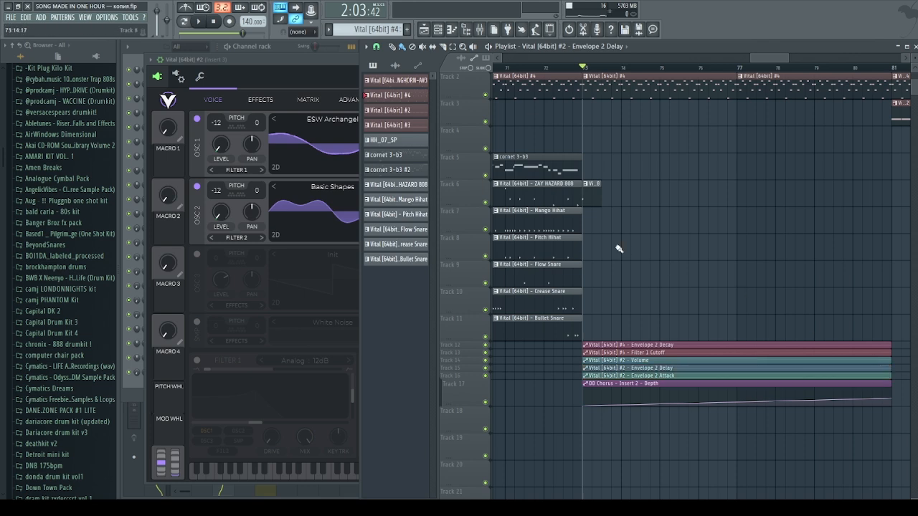
{"action": "left_click", "coordinate": [326, 68]}
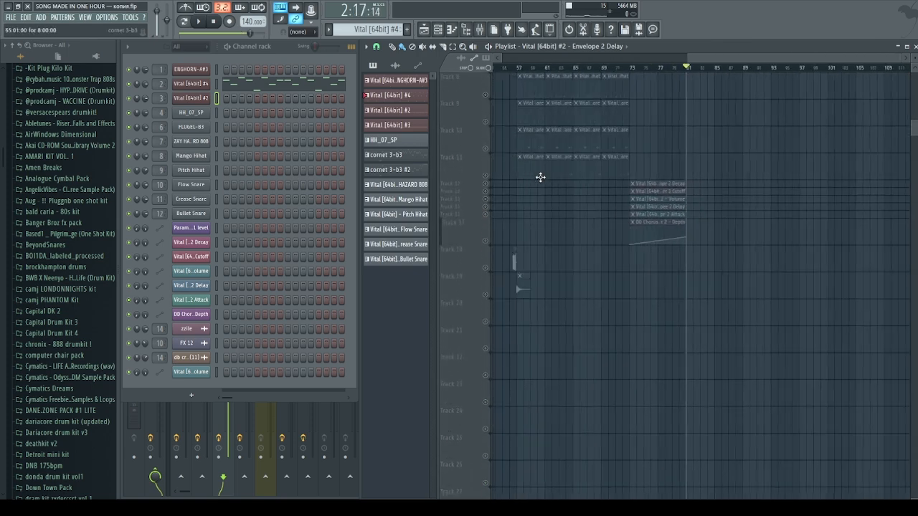
Play the arrangement from bar 45, then jump ahead to around bar 91
{"action": "scroll", "coordinate": [581, 180], "scroll_direction": "down", "scroll_amount": 2}
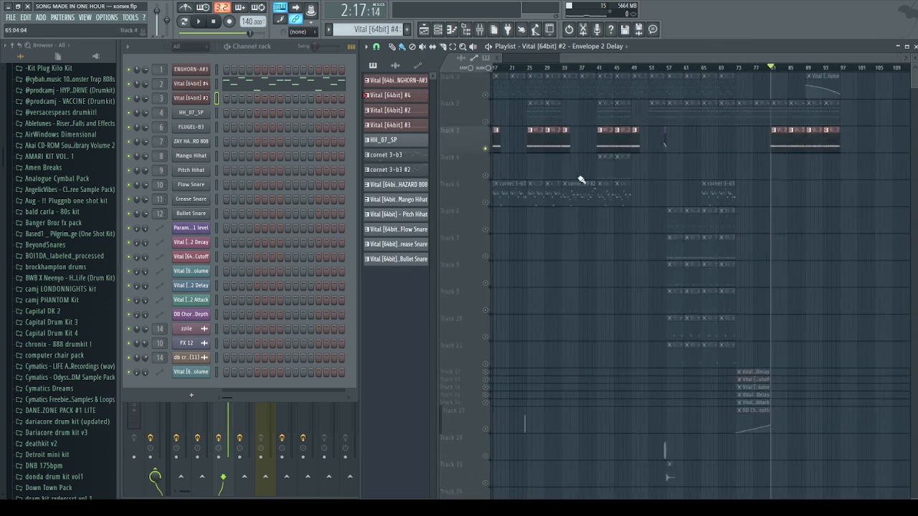
{"action": "left_click", "coordinate": [615, 67]}
{"action": "key", "text": "space"}
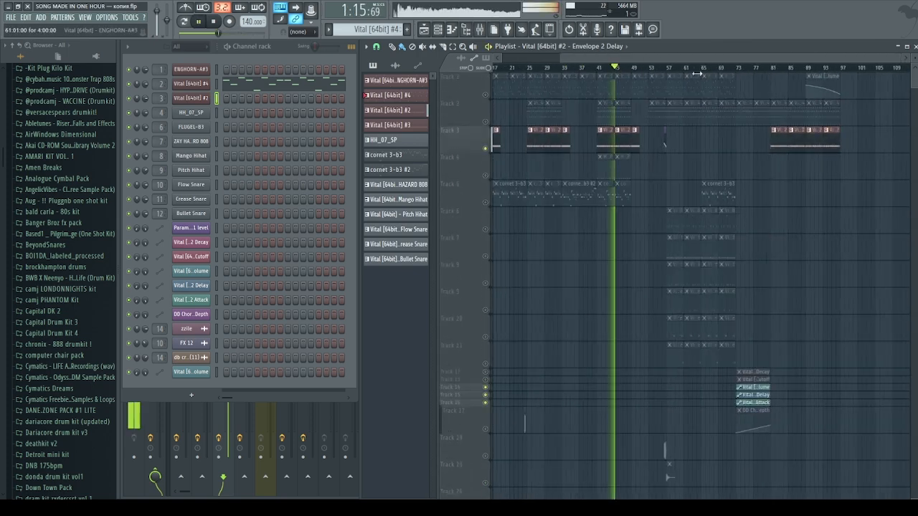
{"action": "left_click", "coordinate": [816, 68]}
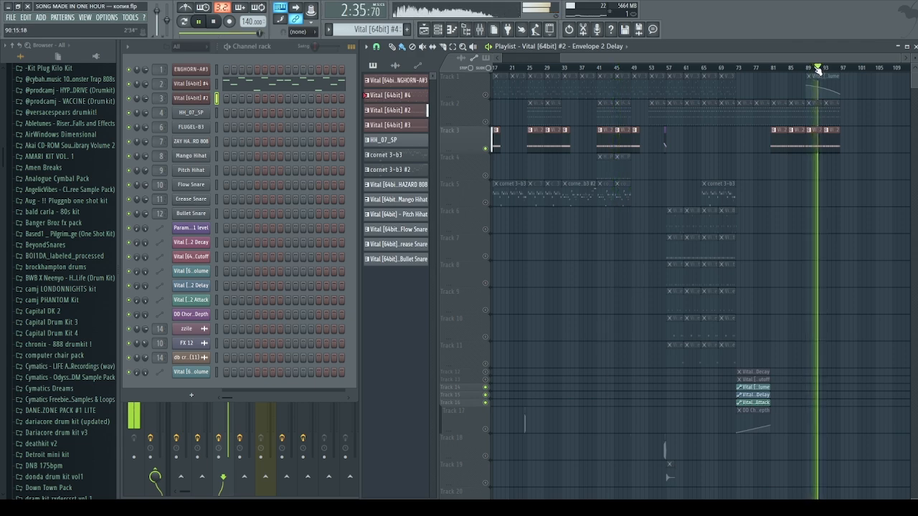
{"action": "left_click", "coordinate": [815, 68]}
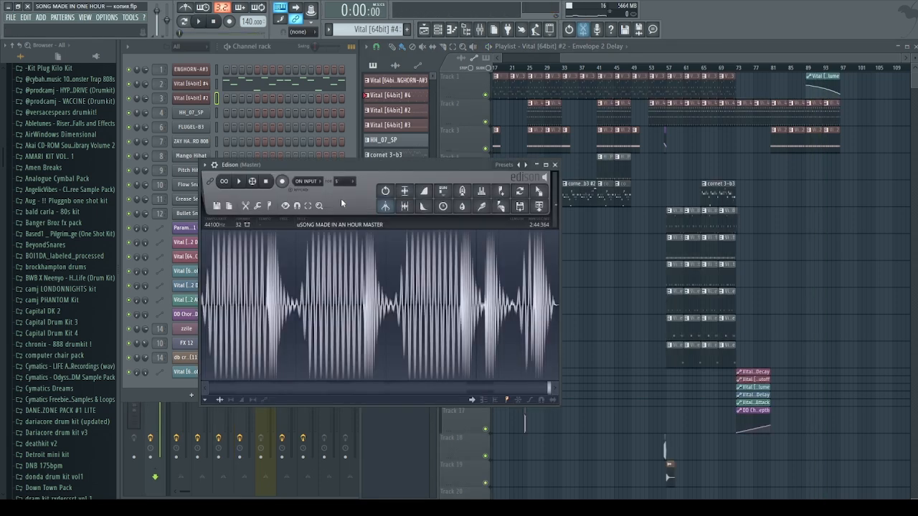
{"action": "scroll", "coordinate": [317, 273], "scroll_direction": "down", "scroll_amount": 2}
{"action": "scroll", "coordinate": [318, 273], "scroll_direction": "down", "scroll_amount": 4}
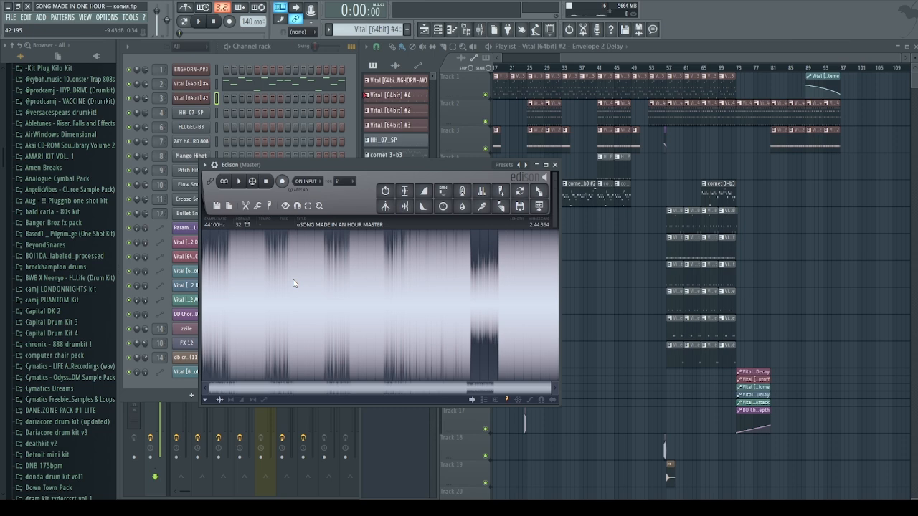
Reposition Edison, zoom around the master render waveform, and collapse the browser to root folders
{"action": "left_click_drag", "start_coordinate": [469, 167], "coordinate": [487, 86]}
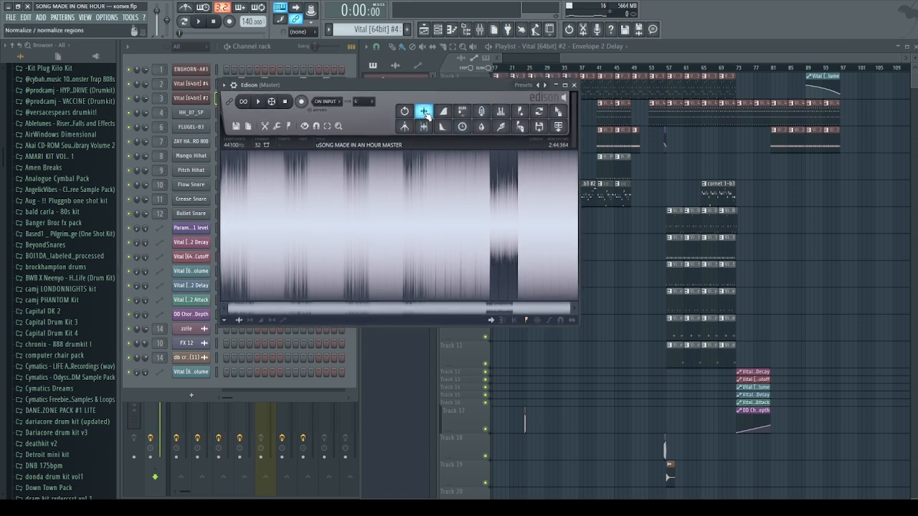
{"action": "left_click_drag", "start_coordinate": [569, 313], "coordinate": [225, 308]}
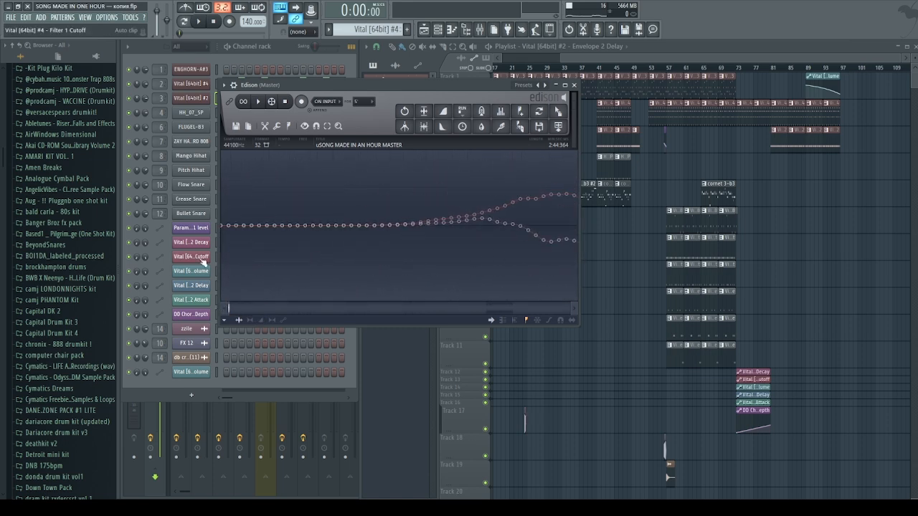
{"action": "scroll", "coordinate": [412, 263], "scroll_direction": "down", "scroll_amount": 10}
{"action": "scroll", "coordinate": [397, 286], "scroll_direction": "down", "scroll_amount": 10}
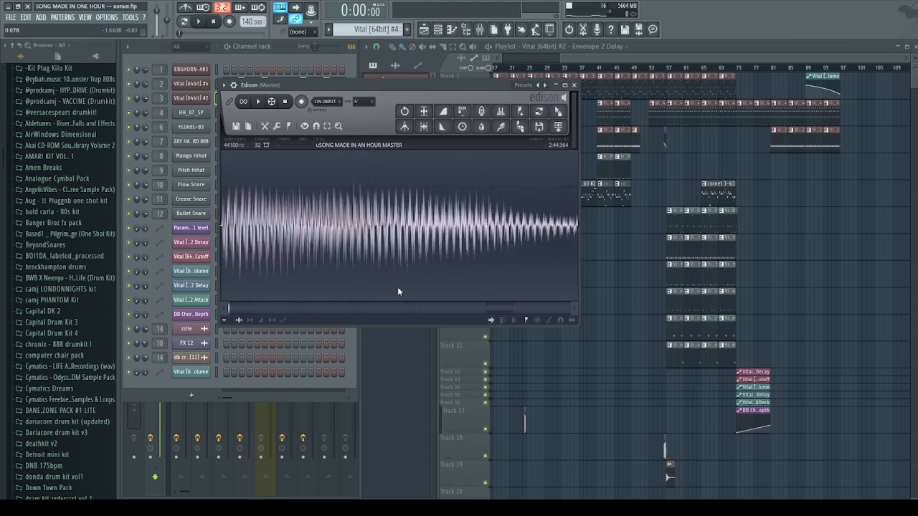
{"action": "scroll", "coordinate": [416, 288], "scroll_direction": "down", "scroll_amount": 8}
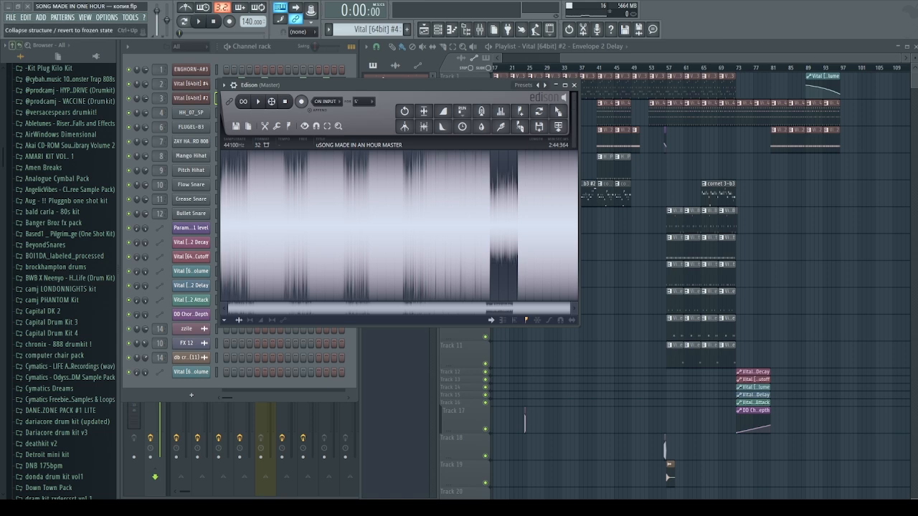
{"action": "left_click", "coordinate": [12, 45]}
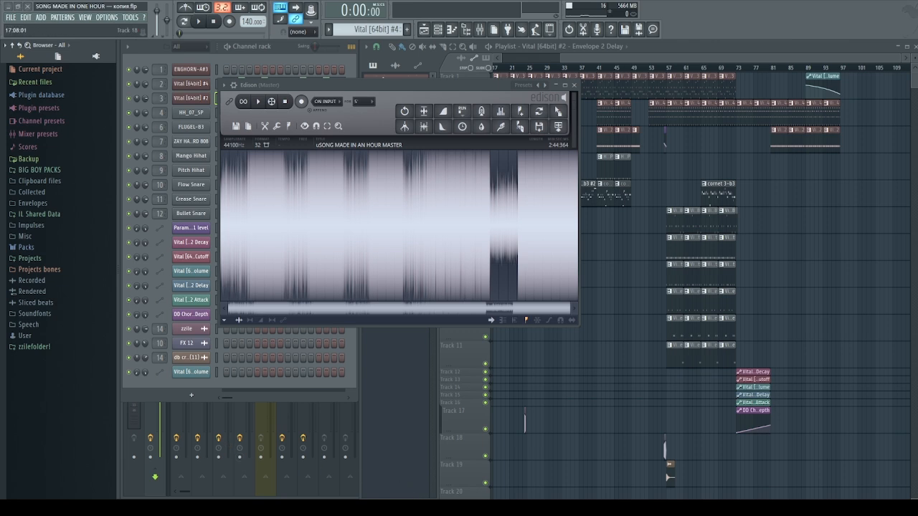